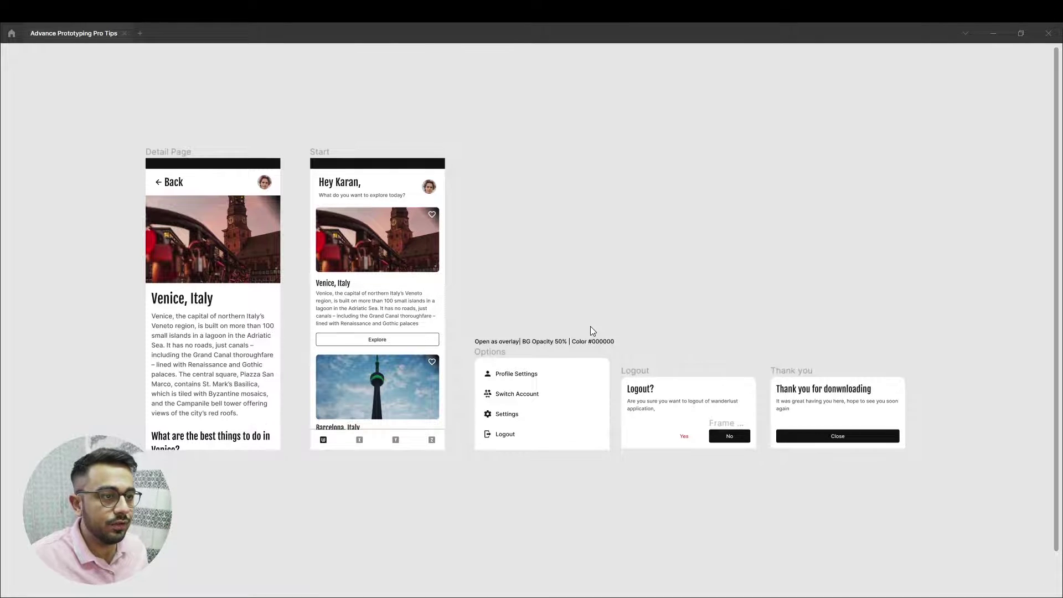
Step: Restore the hidden Figma UI around the travel app frames with Ctrl+\
{"action": "key", "text": "ctrl+backslash"}
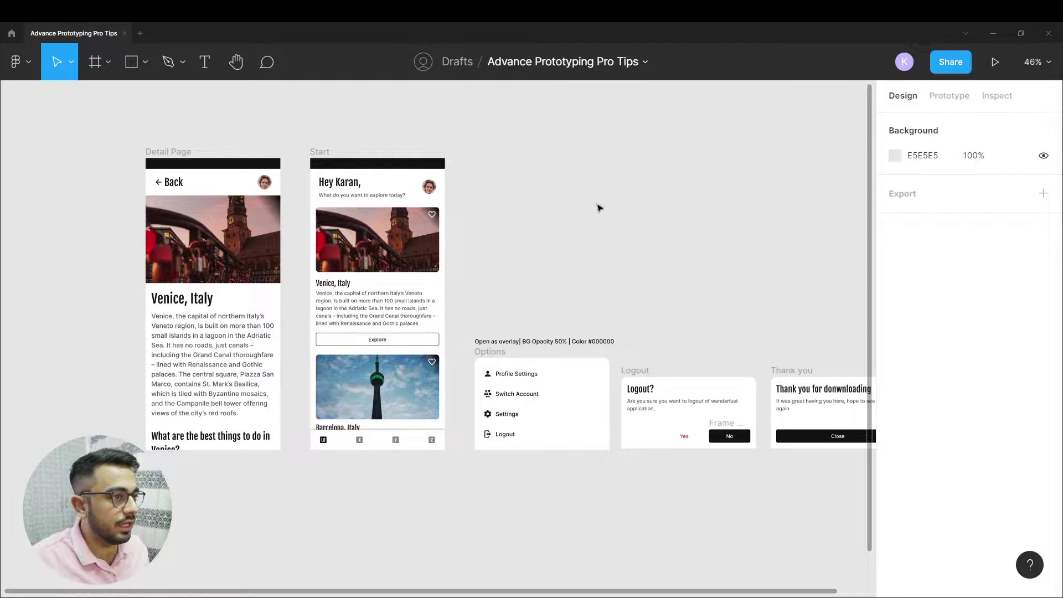
Step: Open and close the file menu, then show the Layers panel listing Cover, Overlay and Notes pages
{"action": "left_click", "coordinate": [646, 64]}
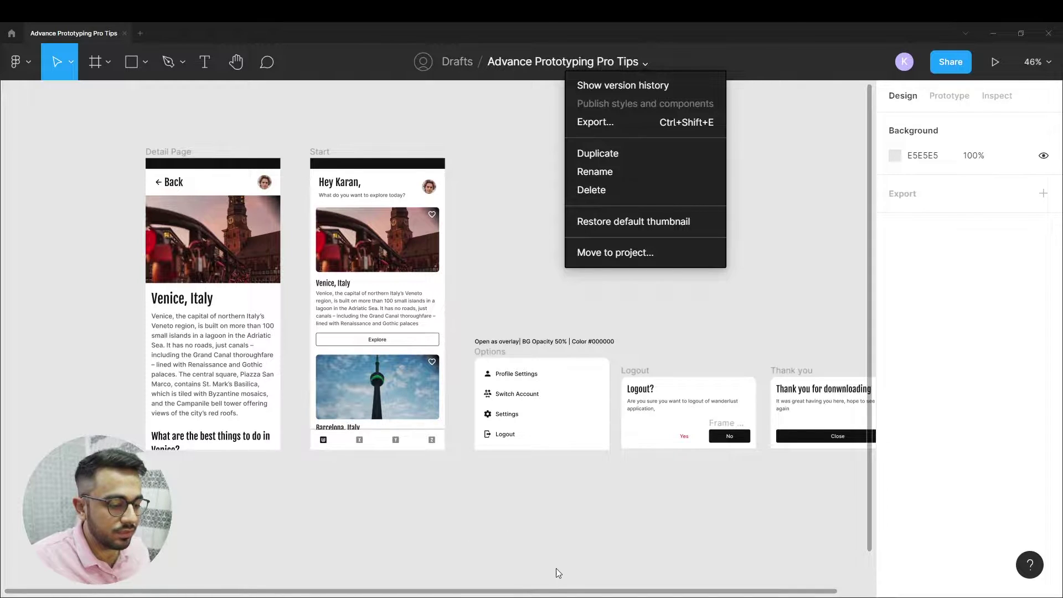
{"action": "left_click", "coordinate": [559, 331]}
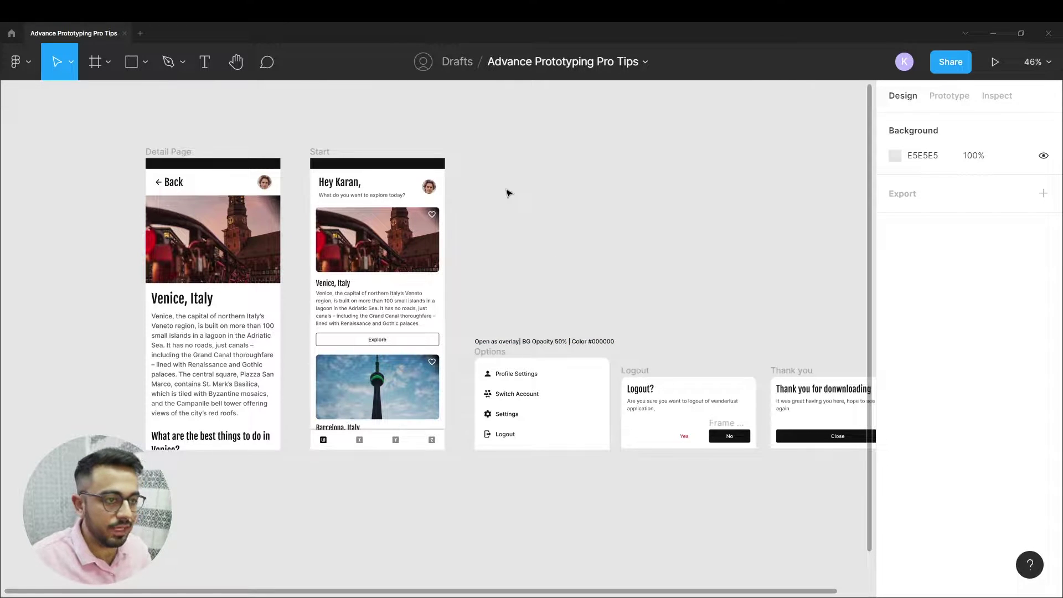
{"action": "key", "text": "ctrl+backslash"}
{"action": "key", "text": "ctrl+backslash"}
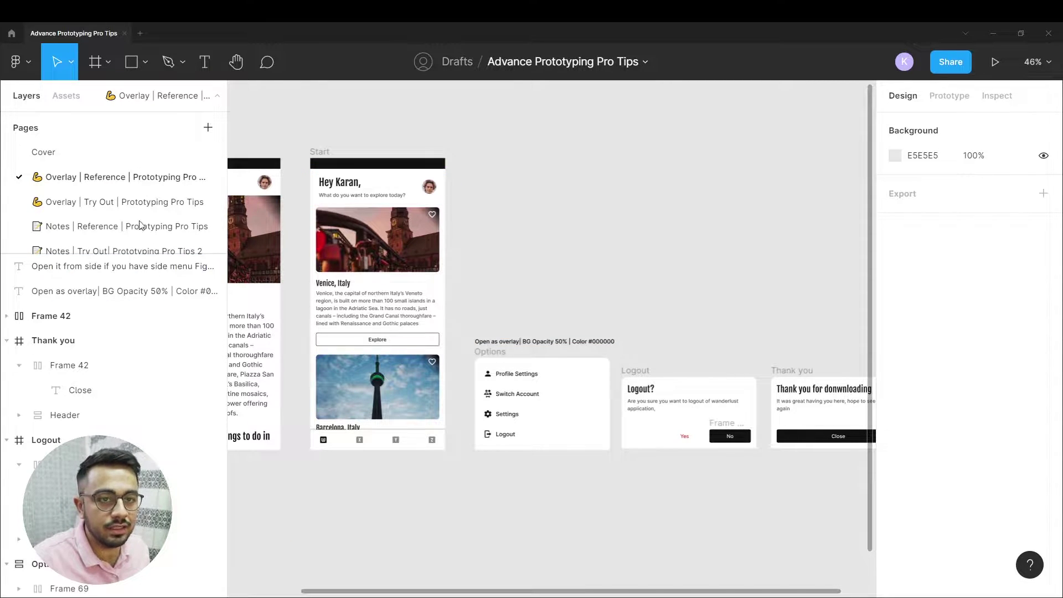
Step: Visit Overlay | Try Out, return to Overlay | Reference, and hide the Layers panel
{"action": "left_click", "coordinate": [145, 203]}
{"action": "left_click", "coordinate": [194, 176]}
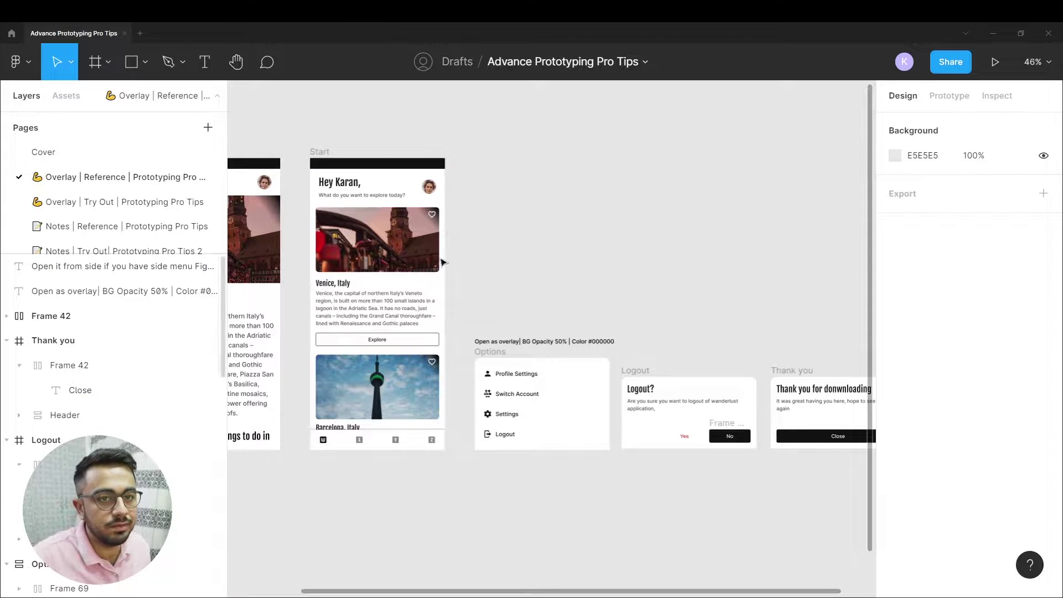
{"action": "scroll", "coordinate": [550, 238], "scroll_direction": "down", "scroll_amount": 3}
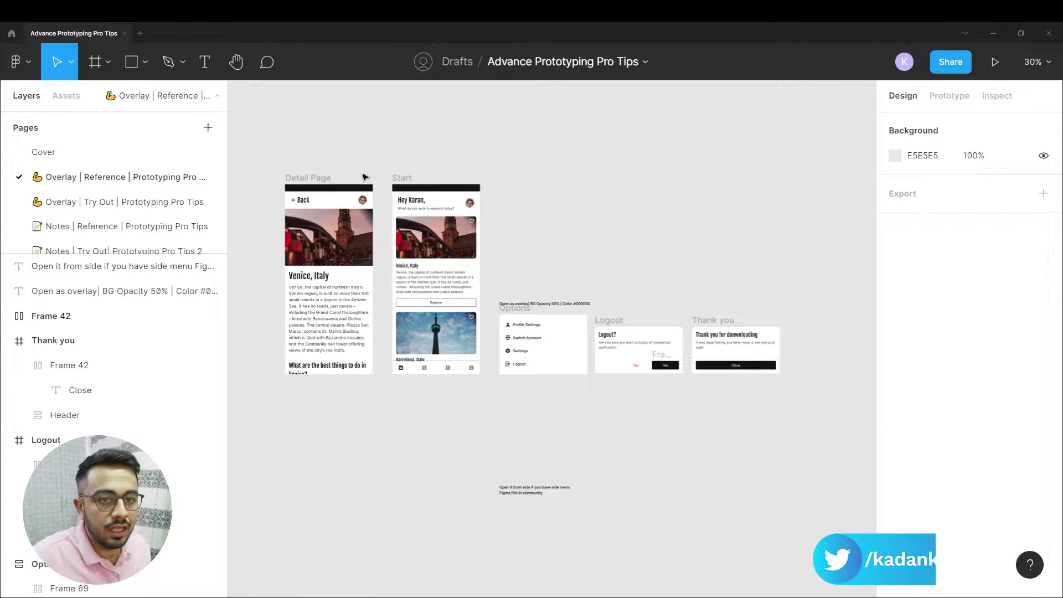
{"action": "scroll", "coordinate": [357, 177], "scroll_direction": "up", "scroll_amount": 2}
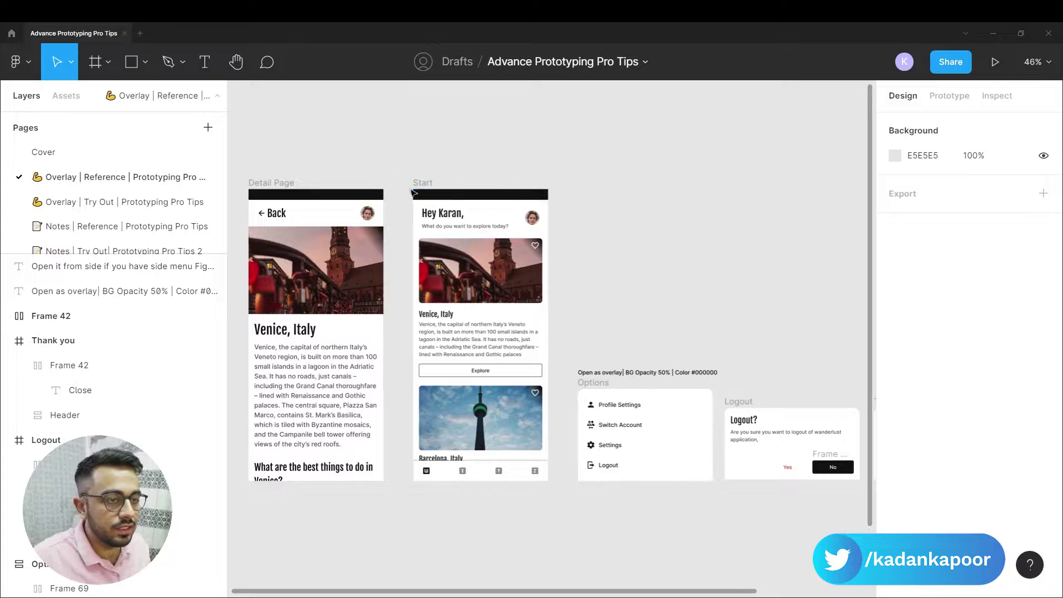
{"action": "key", "text": "alt+1"}
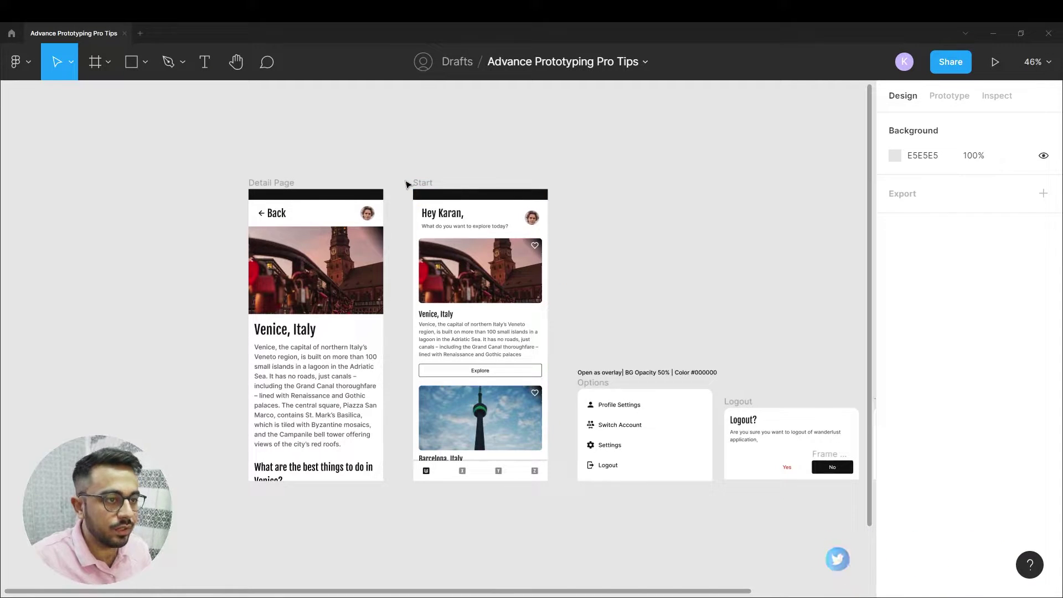
{"action": "scroll", "coordinate": [382, 205], "scroll_direction": "right", "scroll_amount": 3}
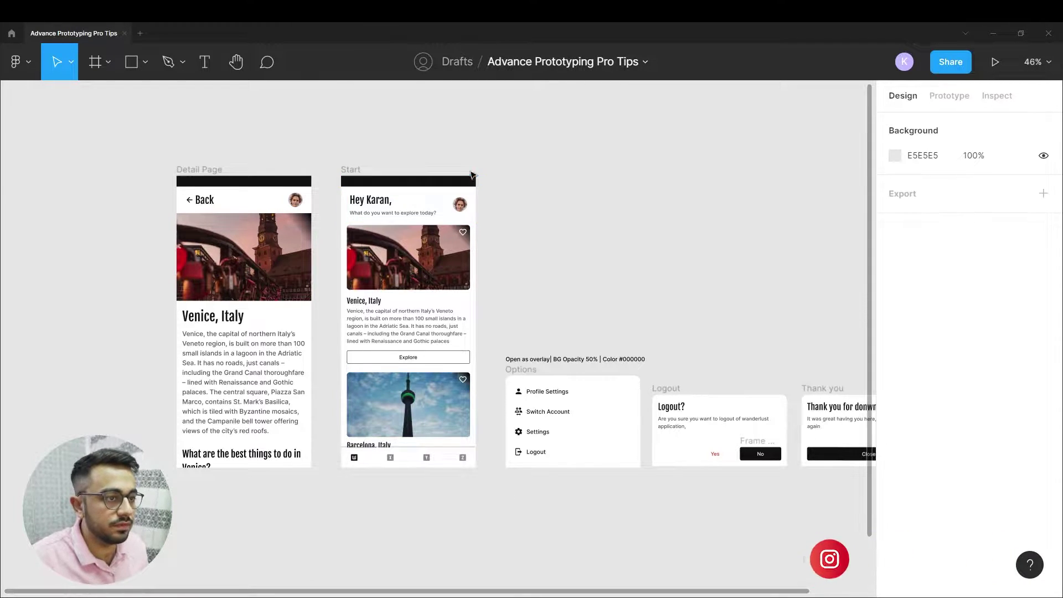
{"action": "key", "text": "f"}
{"action": "left_click_drag", "start_coordinate": [590, 136], "coordinate": [560, 197]}
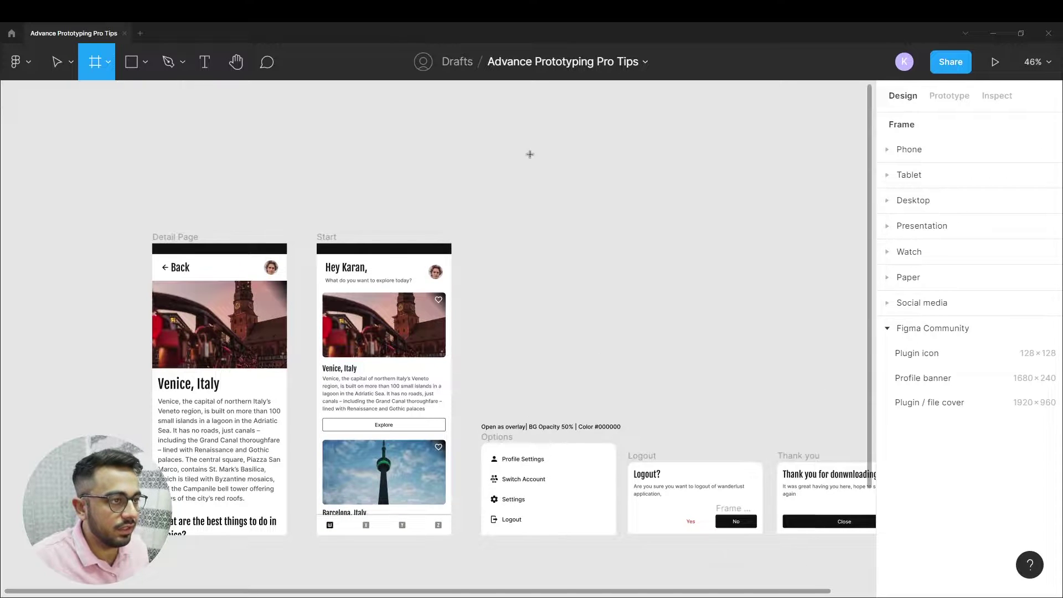
{"action": "mouse_move", "coordinate": [528, 140]}
{"action": "left_mouse_down"}
{"action": "mouse_move", "coordinate": [657, 310]}
{"action": "mouse_move", "coordinate": [639, 353]}
{"action": "left_mouse_up"}
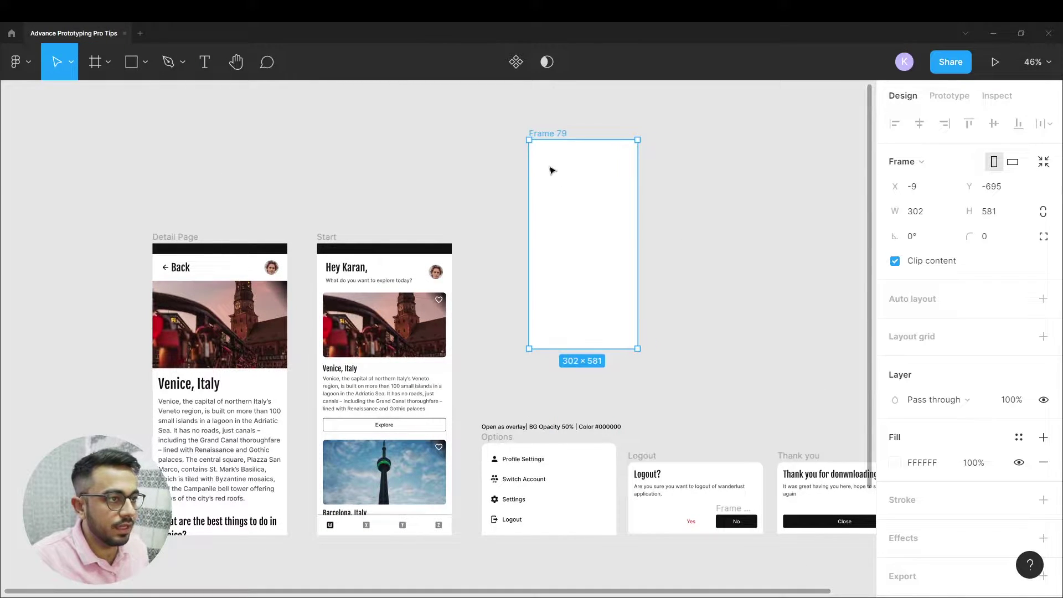
{"action": "key", "text": "f"}
{"action": "key", "text": "r"}
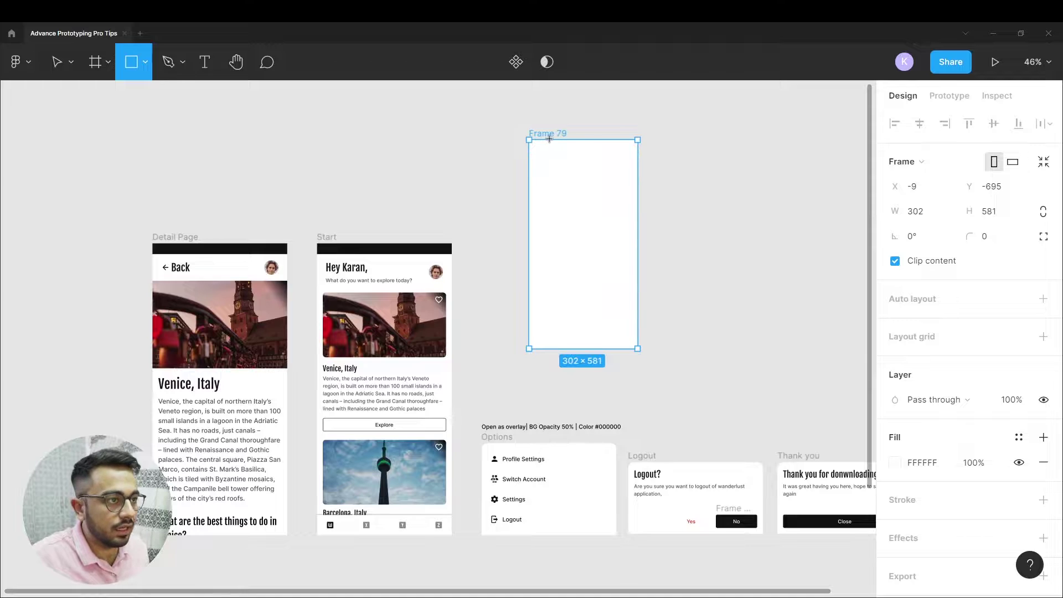
{"action": "mouse_move", "coordinate": [548, 139]}
{"action": "left_mouse_down"}
{"action": "mouse_move", "coordinate": [630, 305]}
{"action": "mouse_move", "coordinate": [638, 350]}
{"action": "left_mouse_up"}
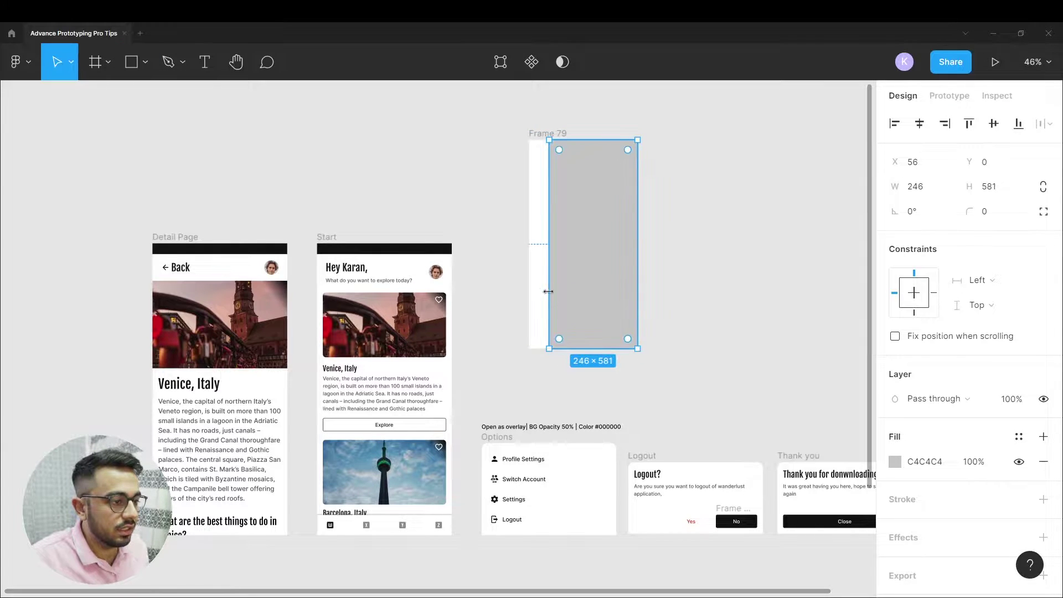
{"action": "left_click_drag", "start_coordinate": [549, 290], "coordinate": [529, 290]}
{"action": "left_click", "coordinate": [925, 461]}
{"action": "type", "text": "000000"}
{"action": "key", "text": "Return"}
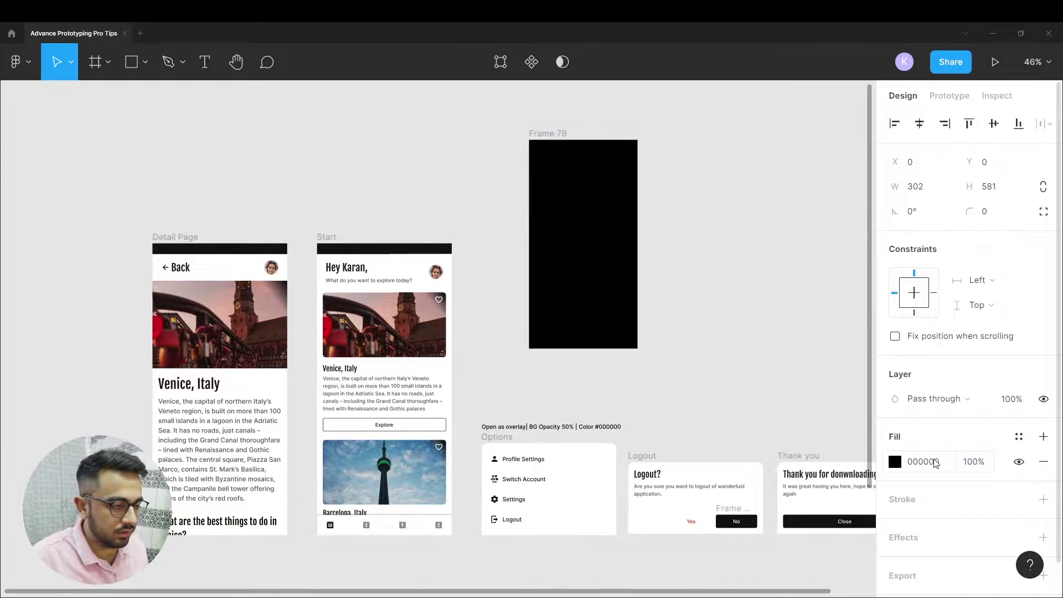
{"action": "left_click", "coordinate": [1006, 399]}
{"action": "type", "text": "80"}
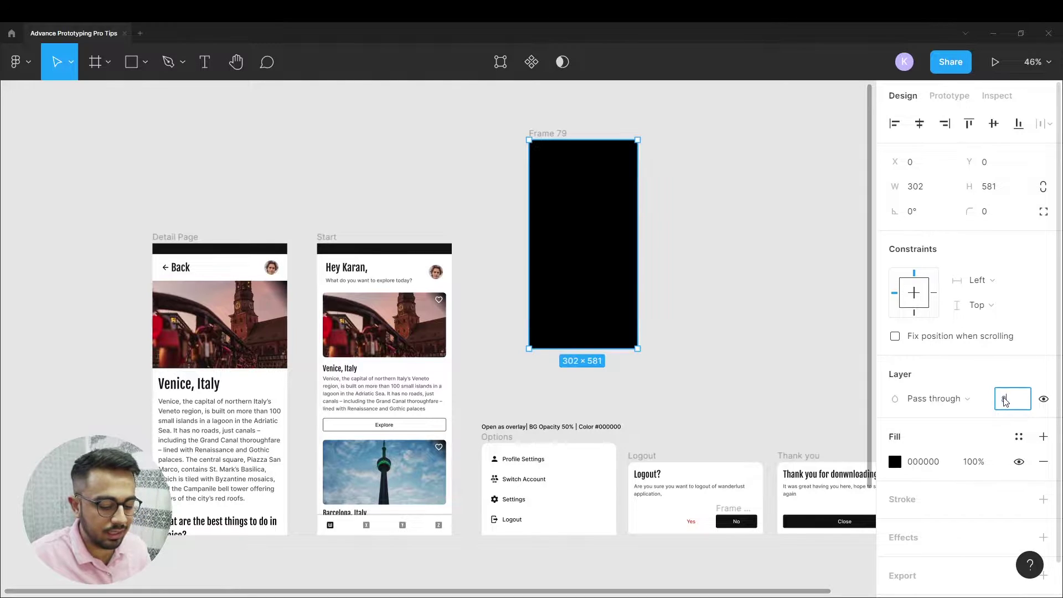
{"action": "key", "text": "Return"}
{"action": "left_click", "coordinate": [702, 320]}
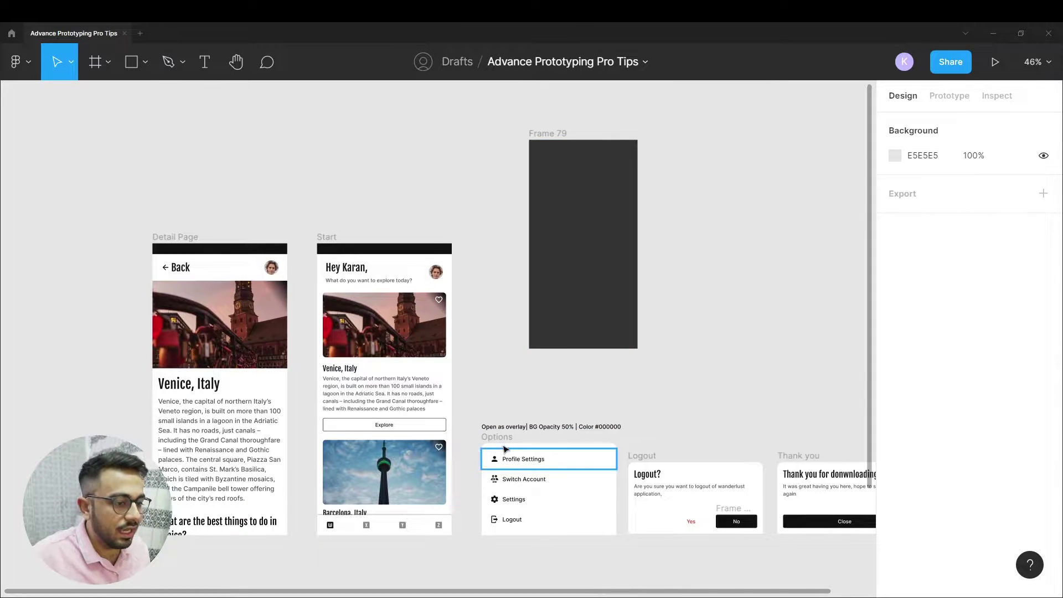
{"action": "left_click_drag", "start_coordinate": [505, 448], "coordinate": [551, 254]}
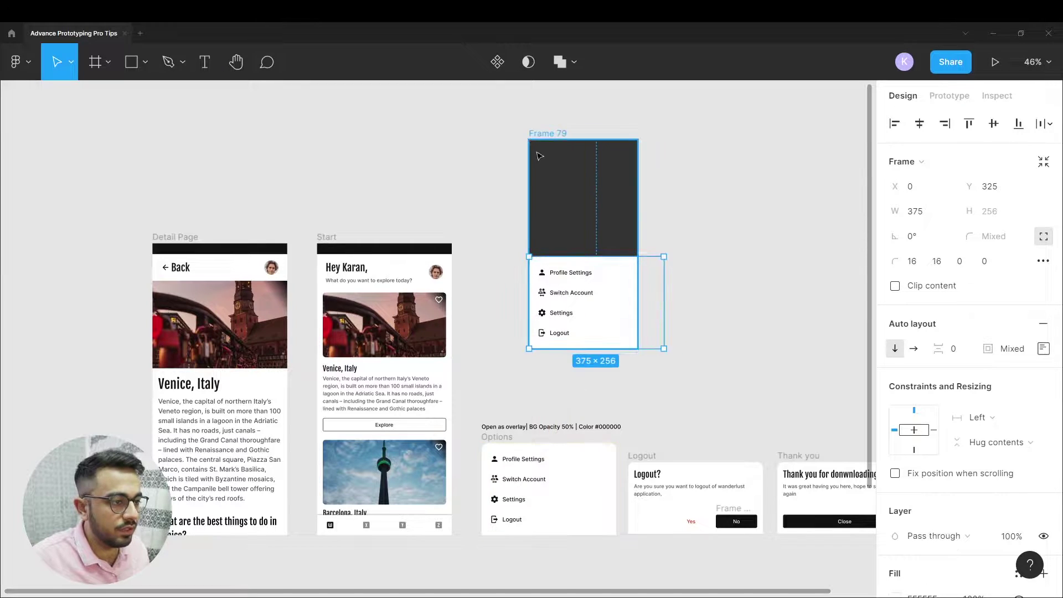
{"action": "left_click", "coordinate": [541, 158]}
{"action": "left_click", "coordinate": [628, 218]}
{"action": "left_click_drag", "start_coordinate": [637, 218], "coordinate": [673, 216]}
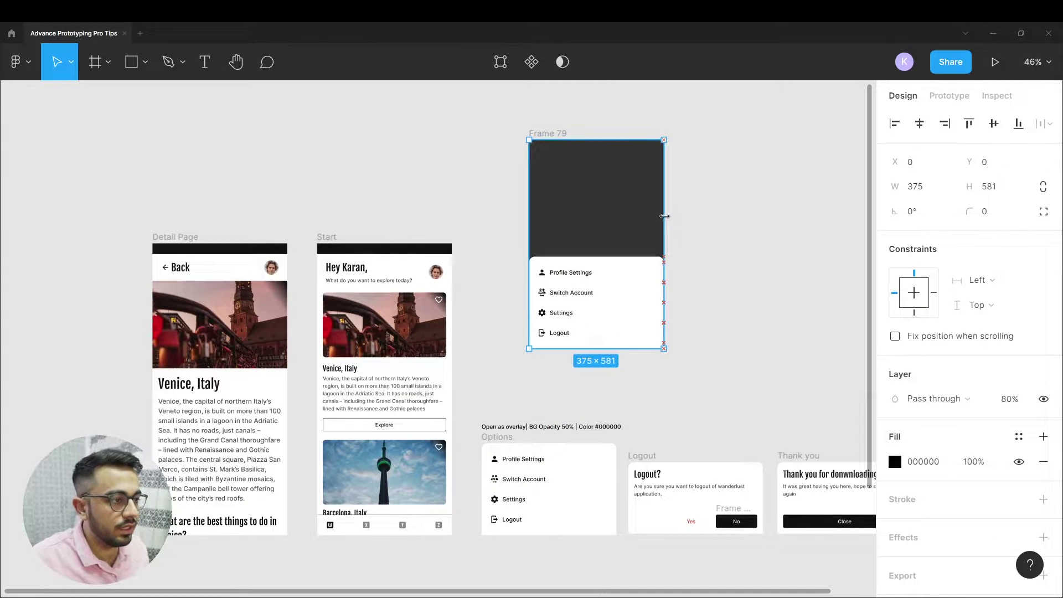
{"action": "left_click", "coordinate": [733, 215]}
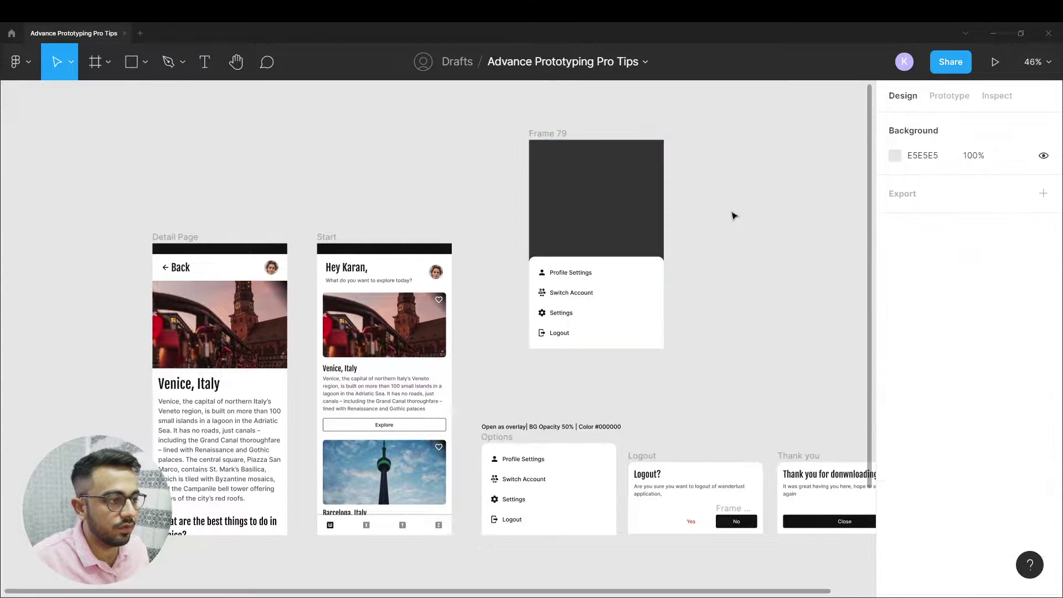
{"action": "left_click", "coordinate": [533, 134]}
{"action": "key", "text": "Delete"}
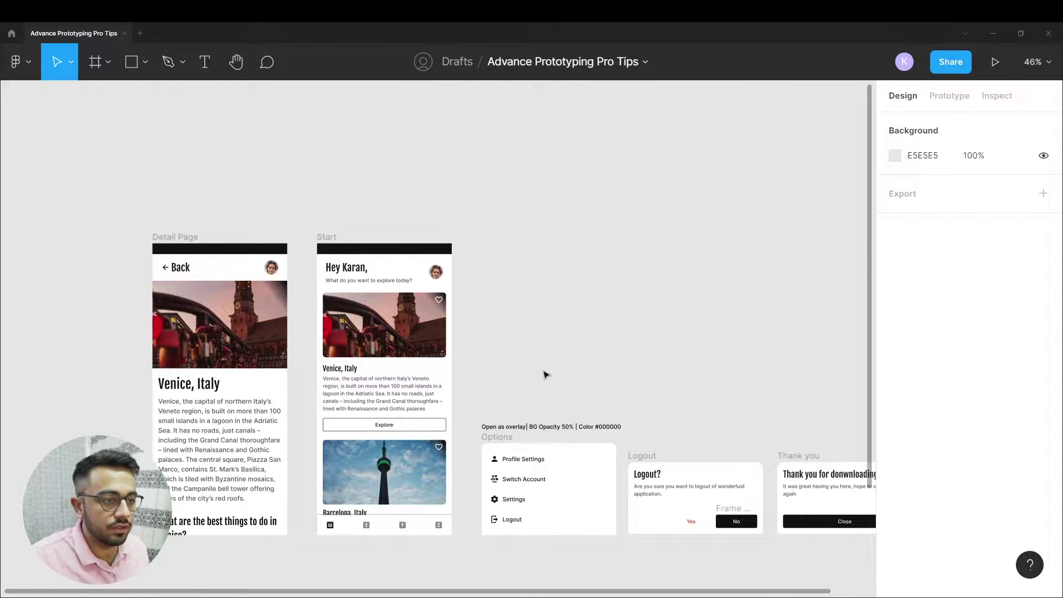
{"action": "scroll", "coordinate": [408, 260], "scroll_direction": "up", "scroll_amount": 3}
{"action": "scroll", "coordinate": [463, 221], "scroll_direction": "down", "scroll_amount": 2}
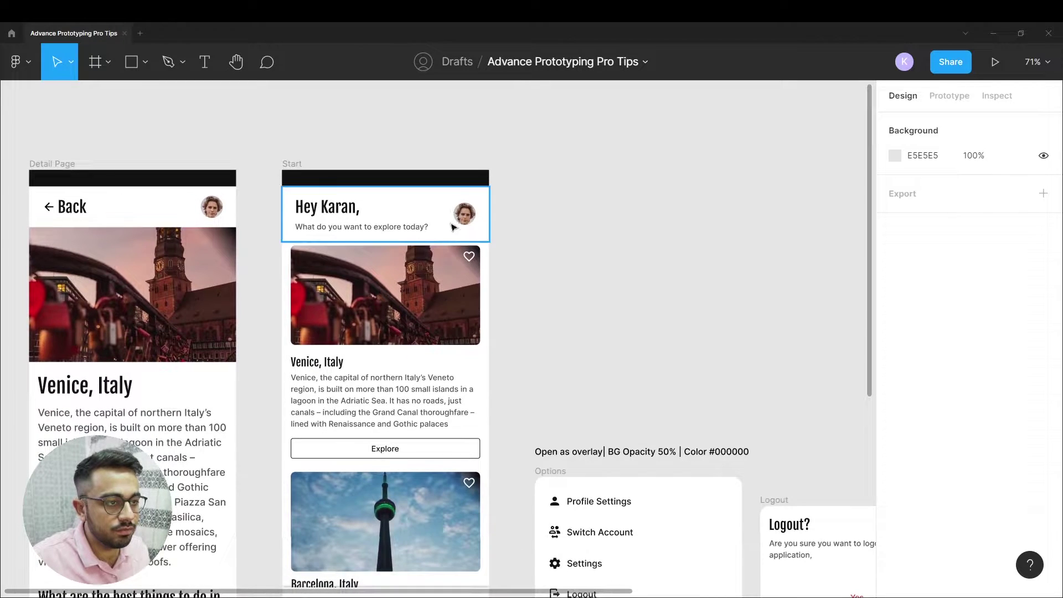
{"action": "scroll", "coordinate": [495, 304], "scroll_direction": "down", "scroll_amount": 2}
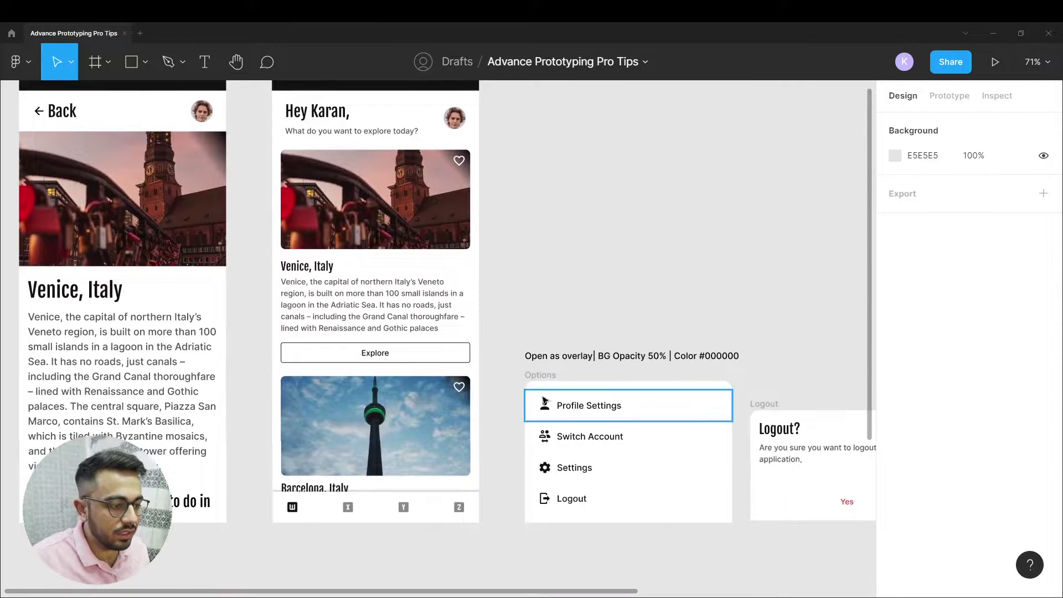
{"action": "left_click", "coordinate": [539, 377]}
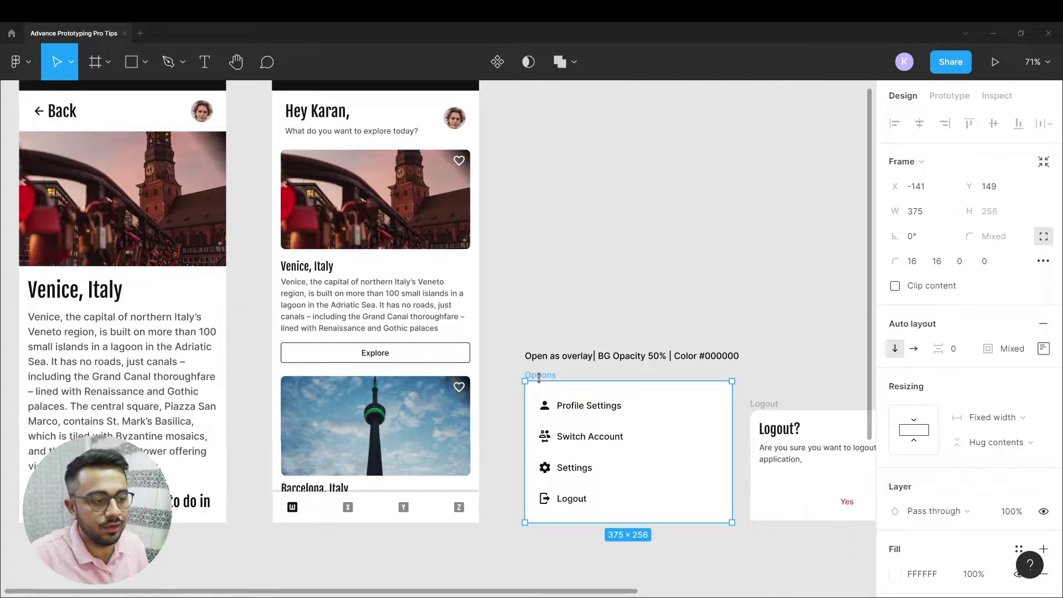
{"action": "left_click", "coordinate": [526, 206]}
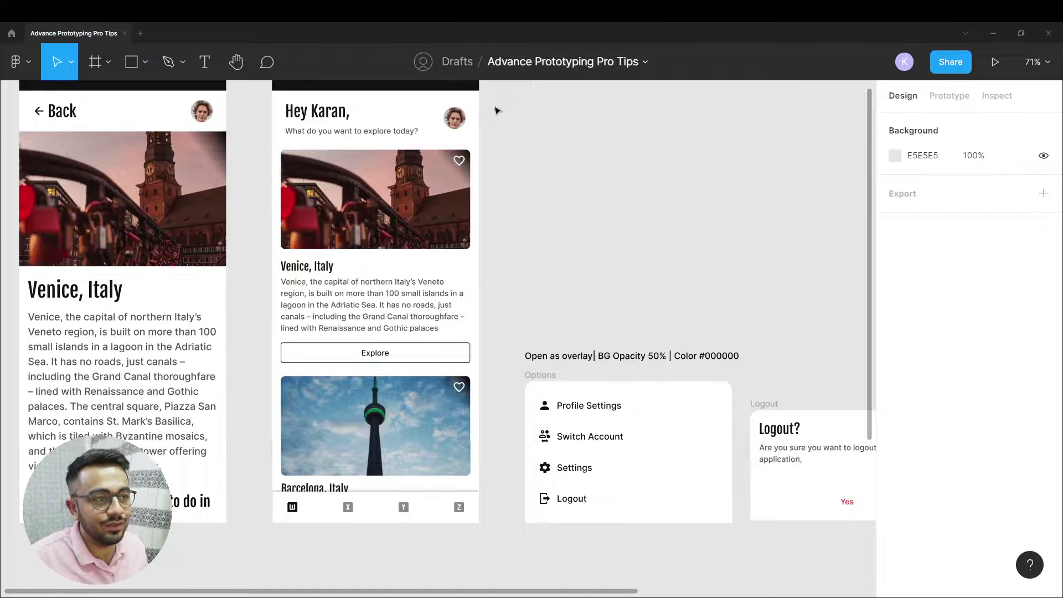
Step: Wire the Start screen avatar to the Options frame with an On click, Instant Navigate to interaction
{"action": "left_click", "coordinate": [453, 126]}
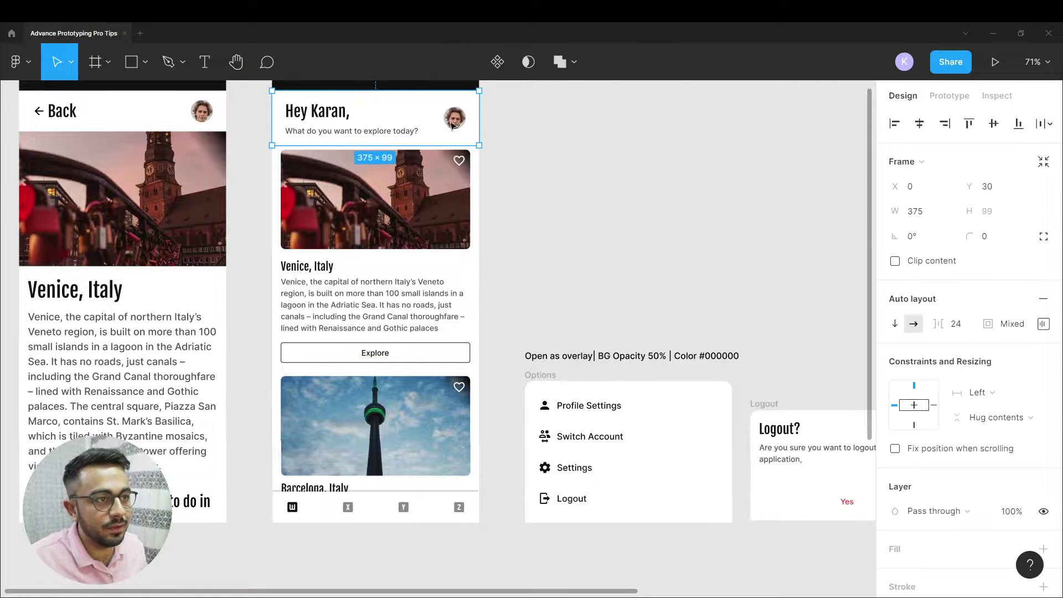
{"action": "left_click", "coordinate": [452, 125]}
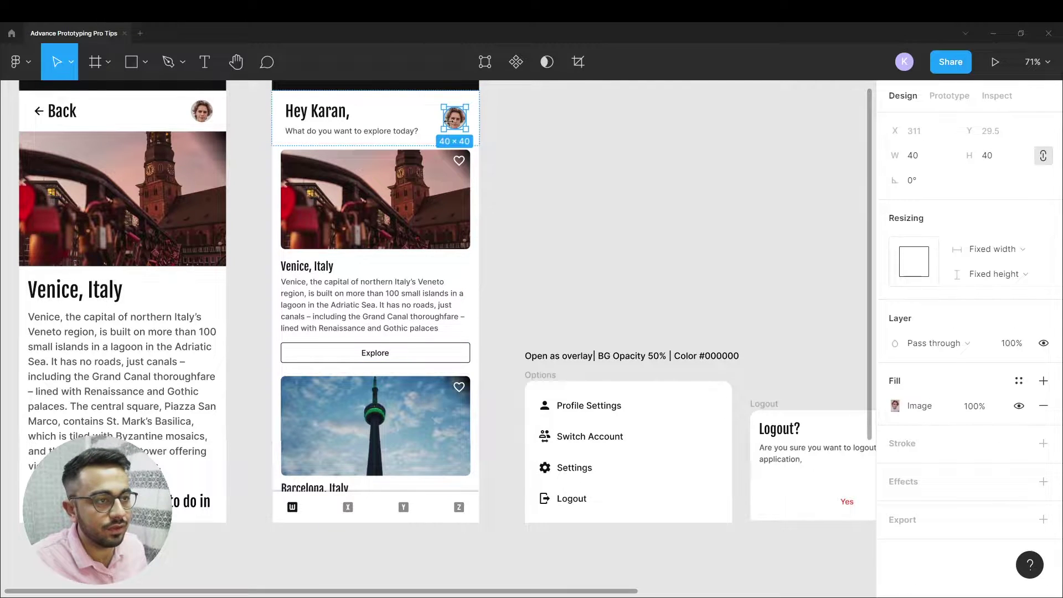
{"action": "left_click", "coordinate": [935, 103]}
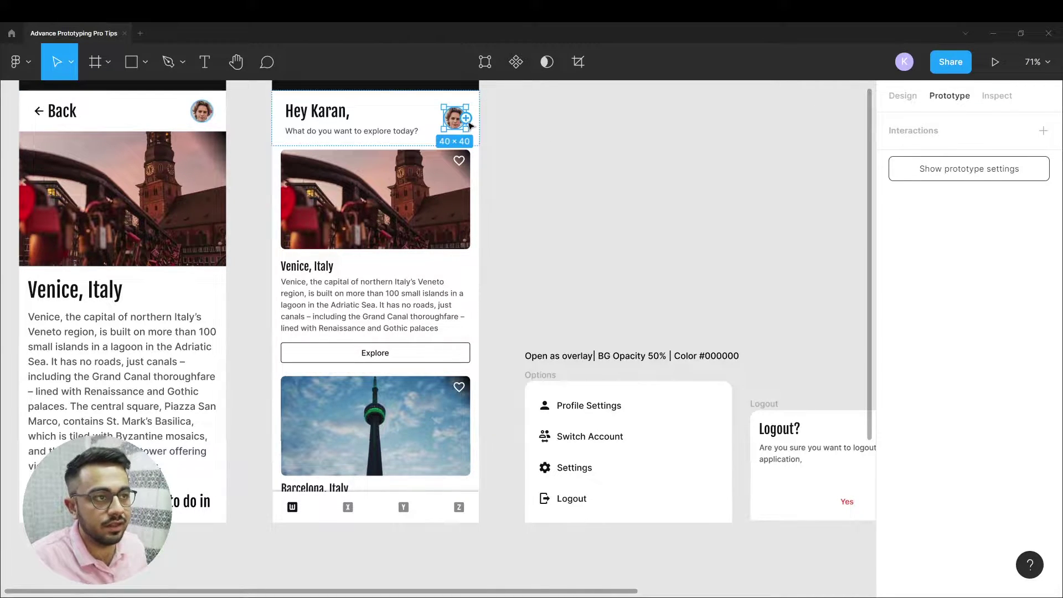
{"action": "left_click_drag", "start_coordinate": [468, 119], "coordinate": [570, 392]}
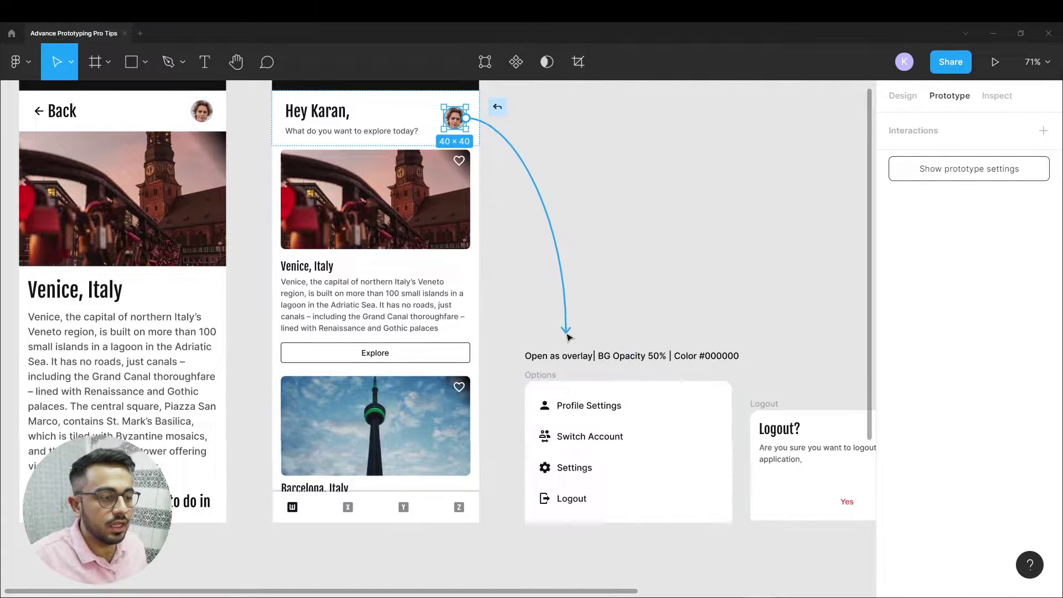
{"action": "left_click_drag", "start_coordinate": [572, 391], "coordinate": [572, 391]}
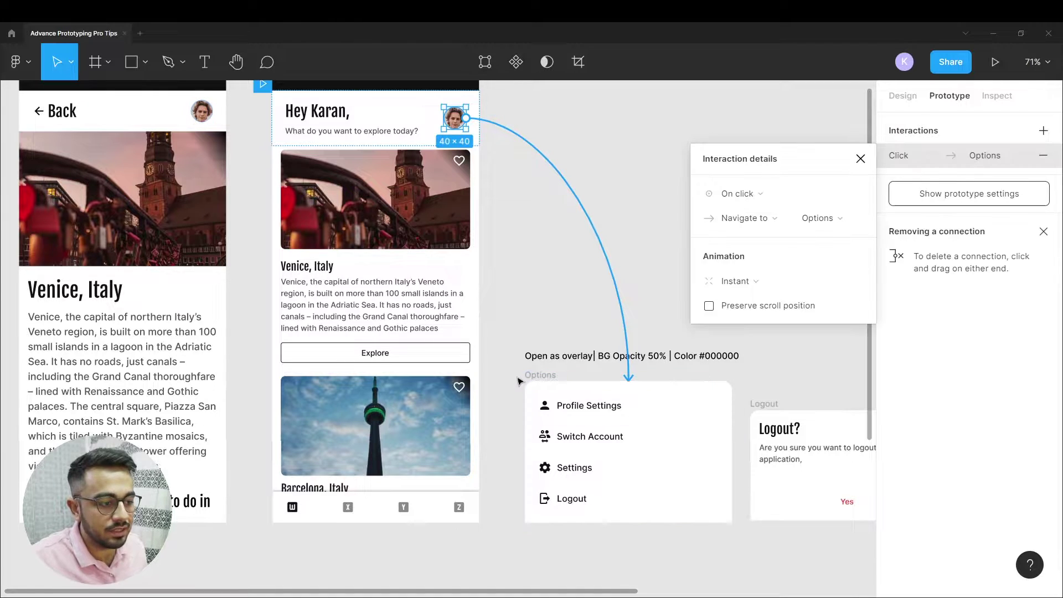
{"action": "scroll", "coordinate": [569, 376], "scroll_direction": "up", "scroll_amount": 5}
{"action": "scroll", "coordinate": [525, 381], "scroll_direction": "up", "scroll_amount": 3}
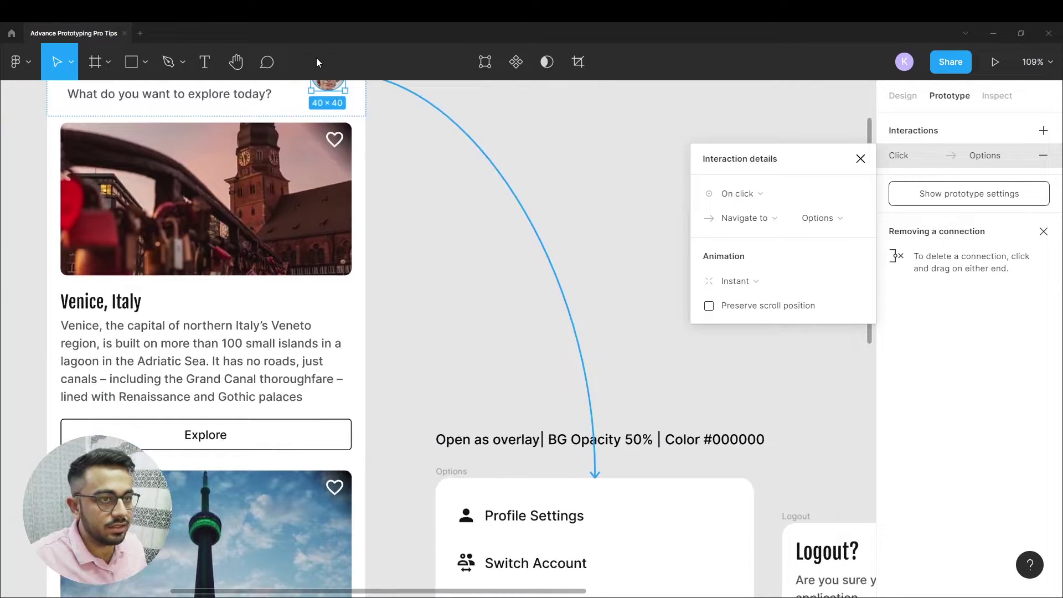
{"action": "scroll", "coordinate": [348, 119], "scroll_direction": "up", "scroll_amount": 1}
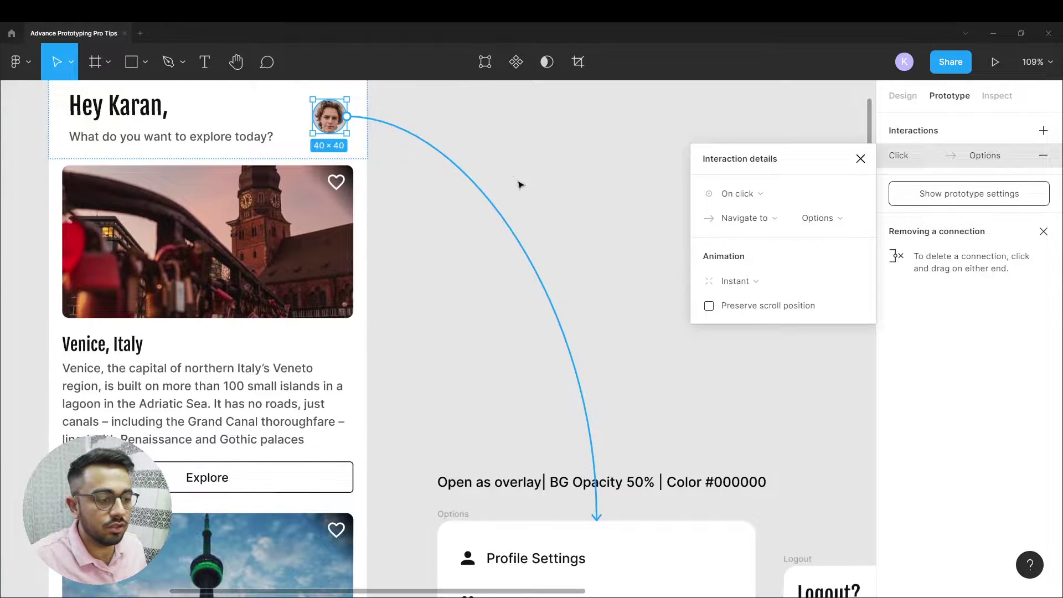
{"action": "scroll", "coordinate": [535, 498], "scroll_direction": "down", "scroll_amount": 2}
{"action": "scroll", "coordinate": [536, 498], "scroll_direction": "right", "scroll_amount": 1}
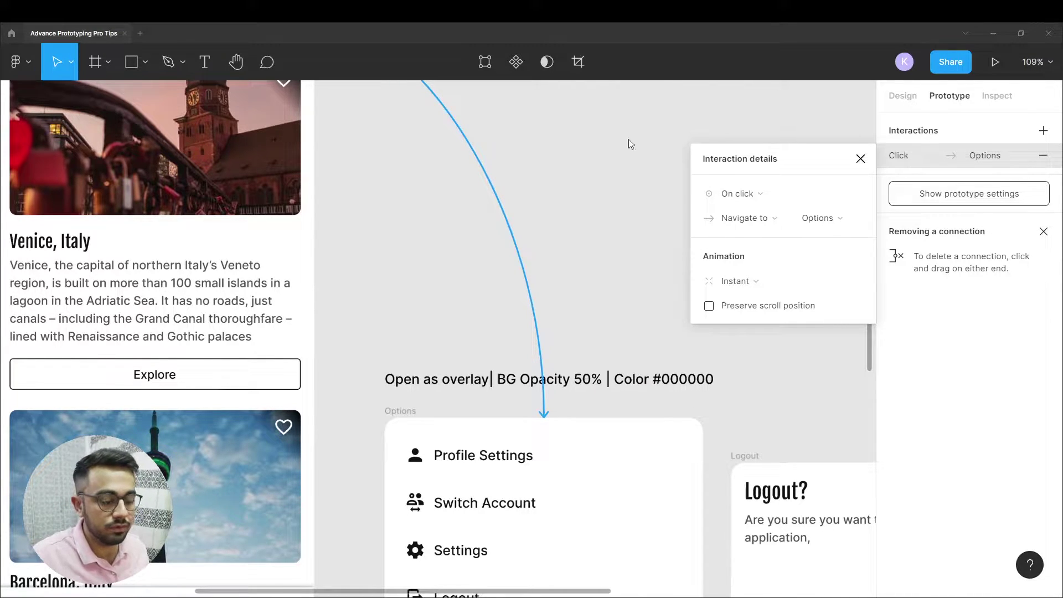
Step: Change the avatar's click action from Navigate to to Open overlay for Options
{"action": "left_click", "coordinate": [657, 95]}
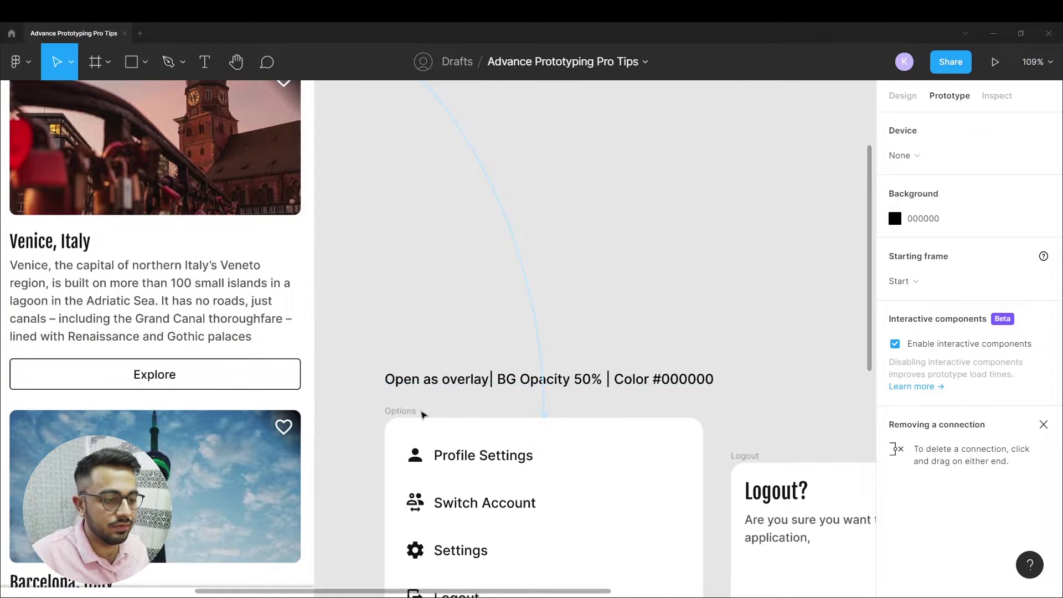
{"action": "left_click", "coordinate": [525, 274]}
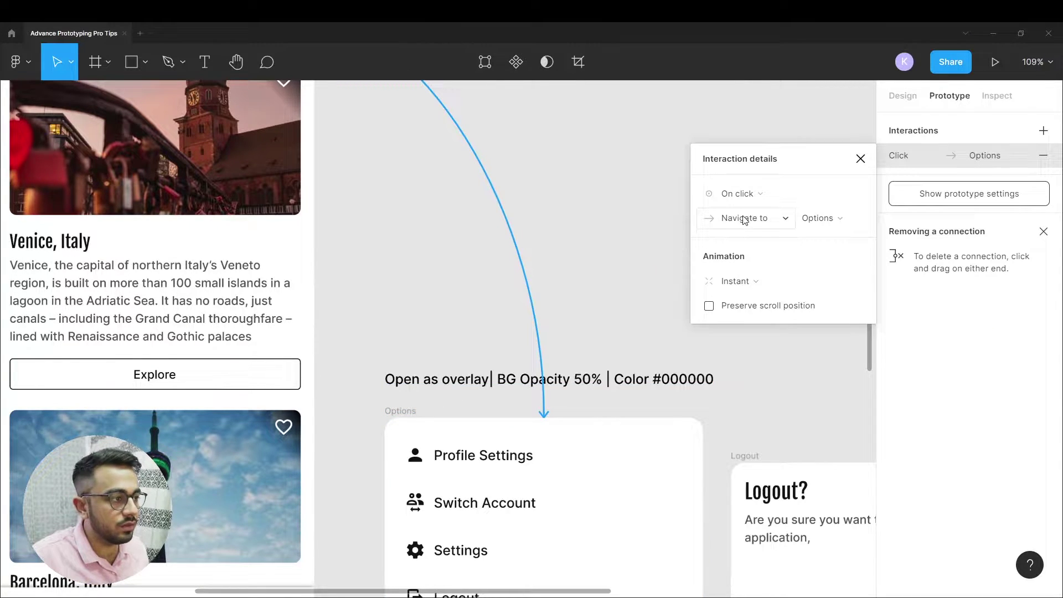
{"action": "left_click", "coordinate": [744, 219]}
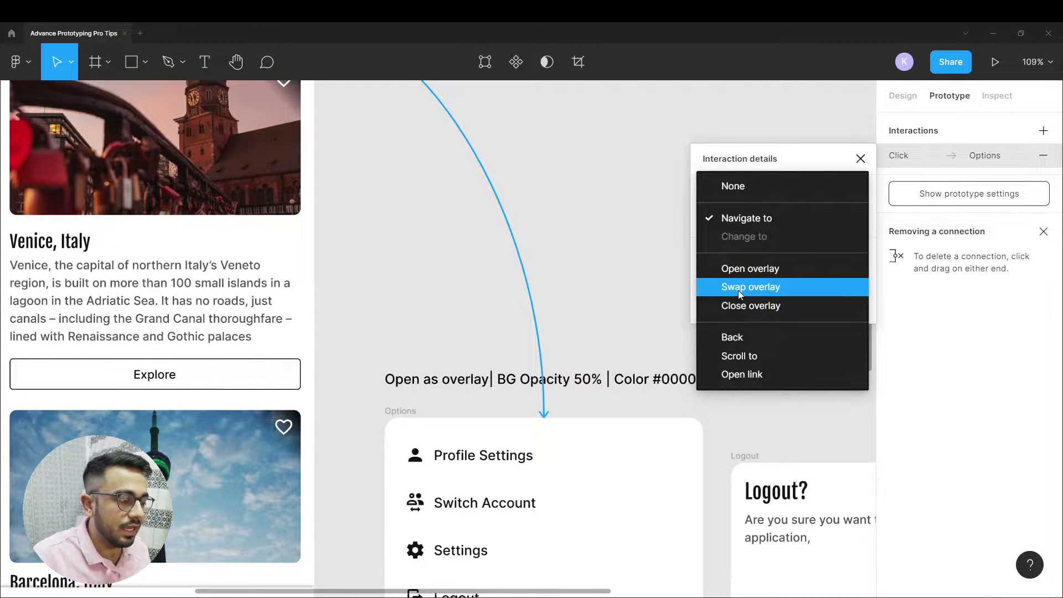
{"action": "left_click", "coordinate": [738, 290]}
{"action": "left_click", "coordinate": [740, 227]}
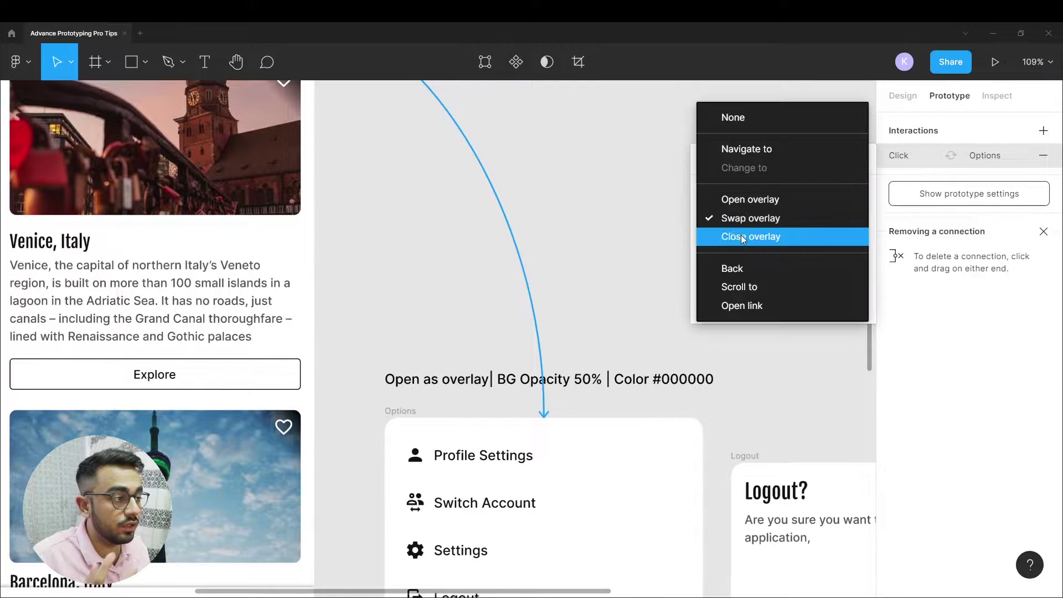
{"action": "left_click", "coordinate": [743, 200]}
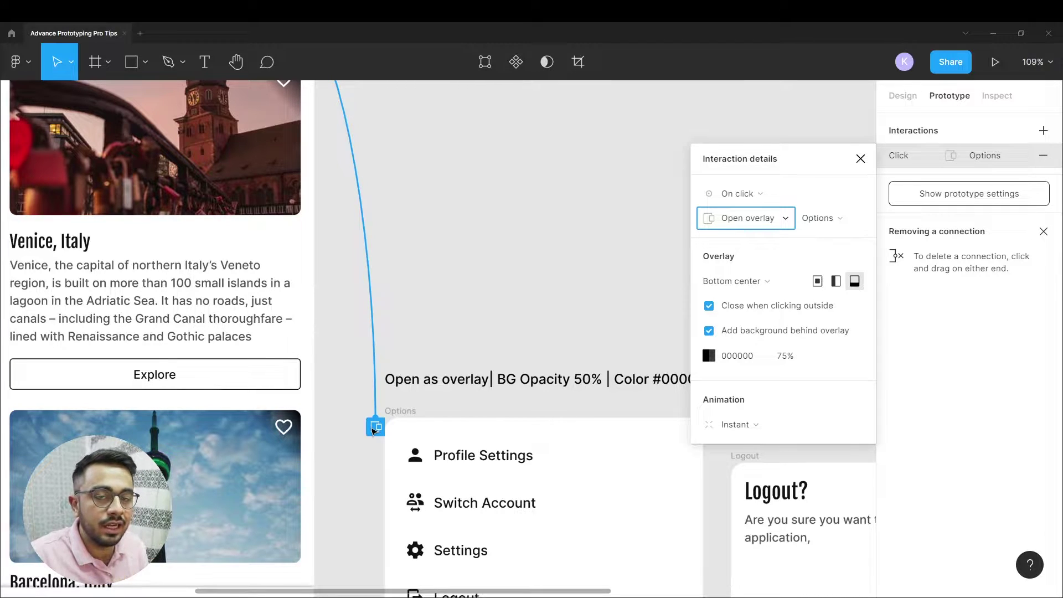
Step: Keep the Options overlay positioned at Bottom center
{"action": "scroll", "coordinate": [493, 289], "scroll_direction": "down", "scroll_amount": 2}
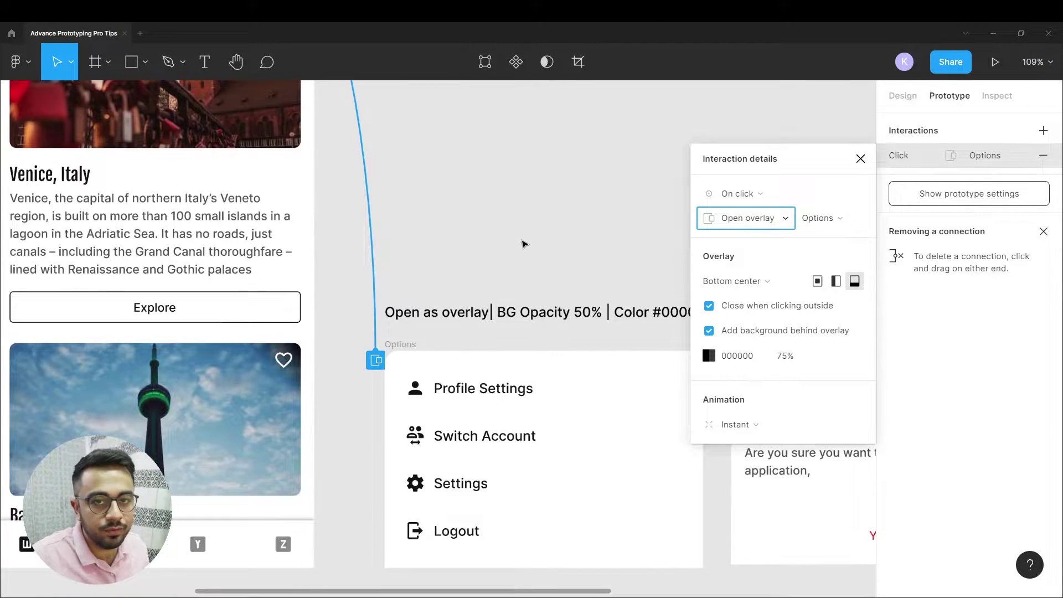
{"action": "left_click", "coordinate": [523, 243]}
{"action": "left_click", "coordinate": [409, 346]}
{"action": "left_click", "coordinate": [376, 366]}
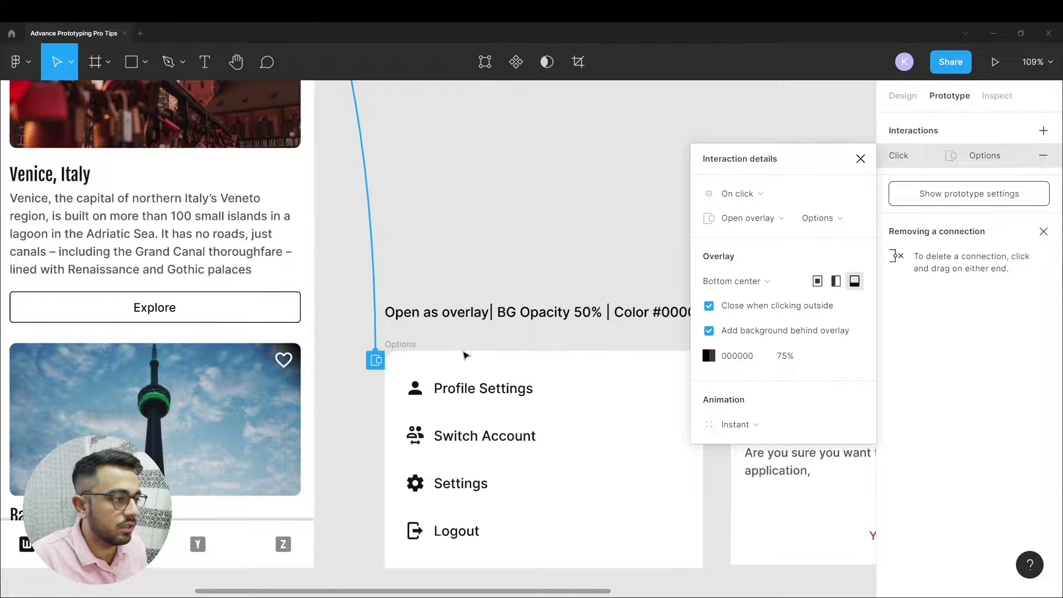
{"action": "left_click", "coordinate": [742, 281]}
{"action": "left_click", "coordinate": [824, 278]}
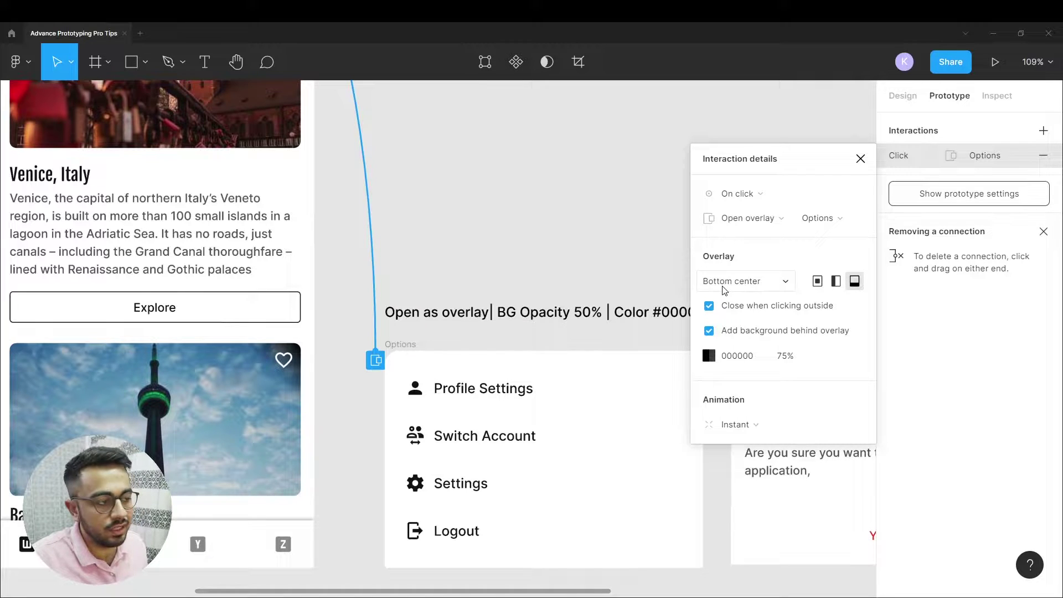
Step: Fit all frames in view and confirm the Options overlay stays at Bottom center
{"action": "key", "text": "shift+1"}
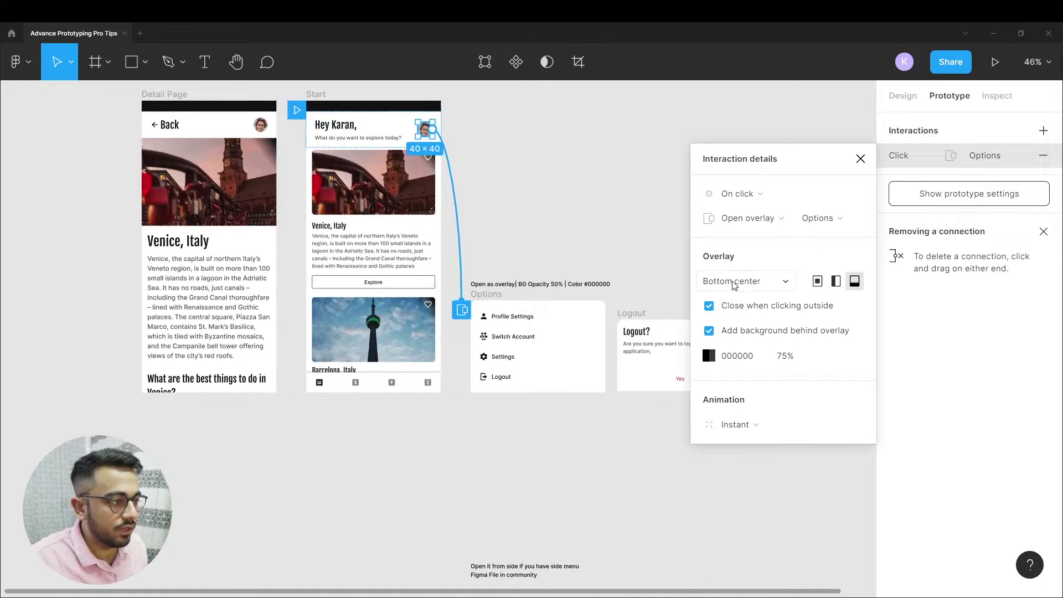
{"action": "scroll", "coordinate": [621, 294], "scroll_direction": "up", "scroll_amount": 3}
{"action": "left_click", "coordinate": [738, 281]}
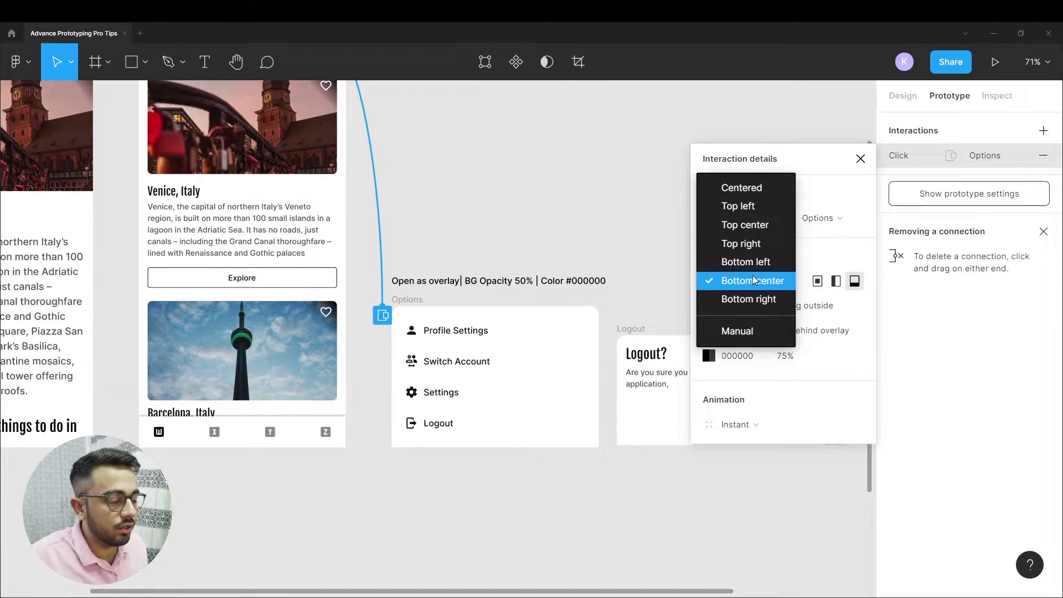
{"action": "left_click", "coordinate": [753, 281]}
{"action": "left_click", "coordinate": [407, 299]}
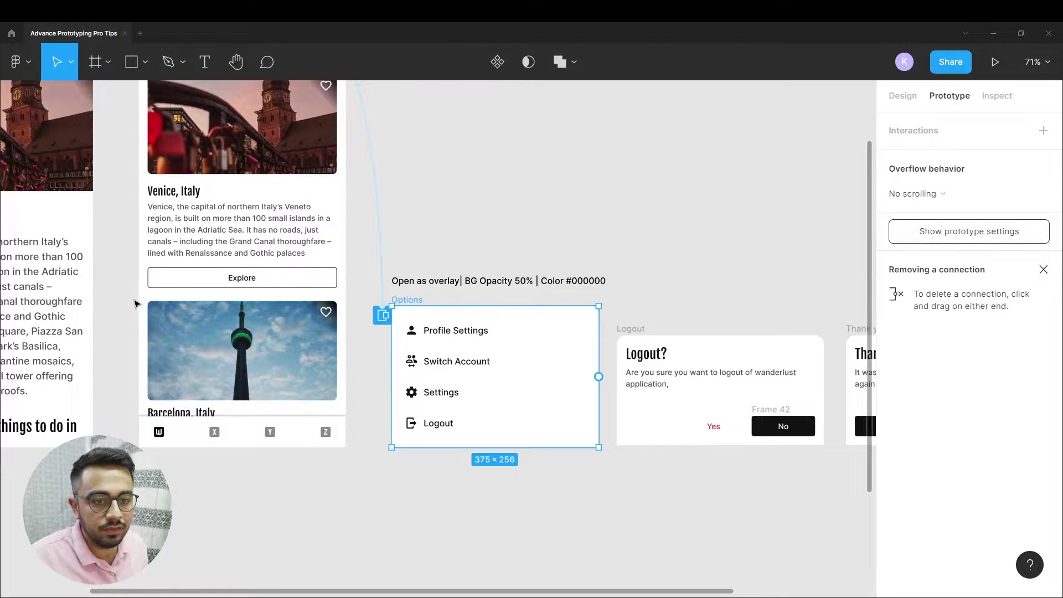
{"action": "scroll", "coordinate": [154, 310], "scroll_direction": "up", "scroll_amount": 5}
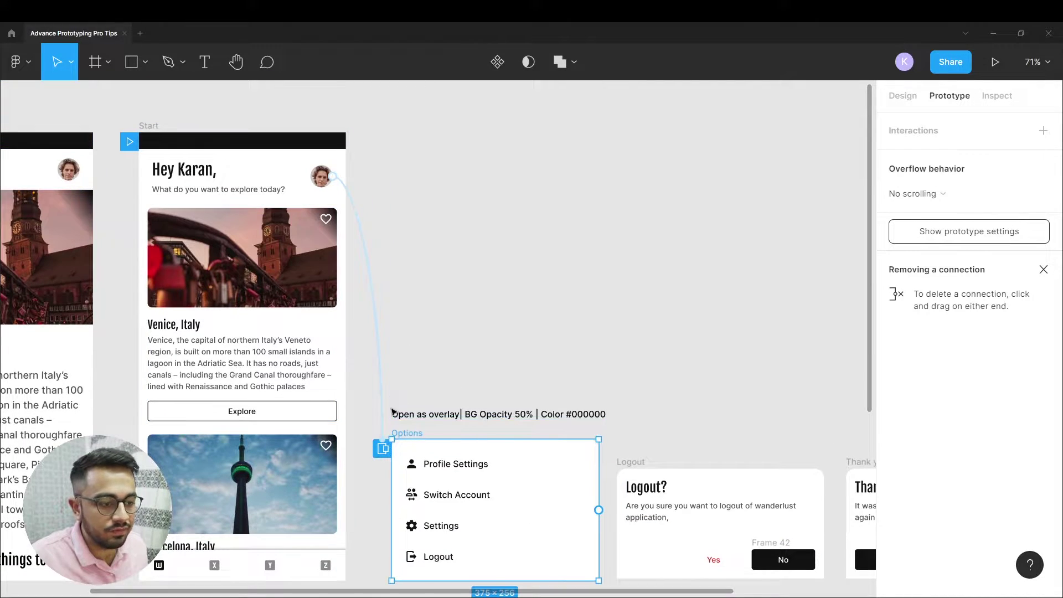
{"action": "scroll", "coordinate": [404, 434], "scroll_direction": "down", "scroll_amount": 3}
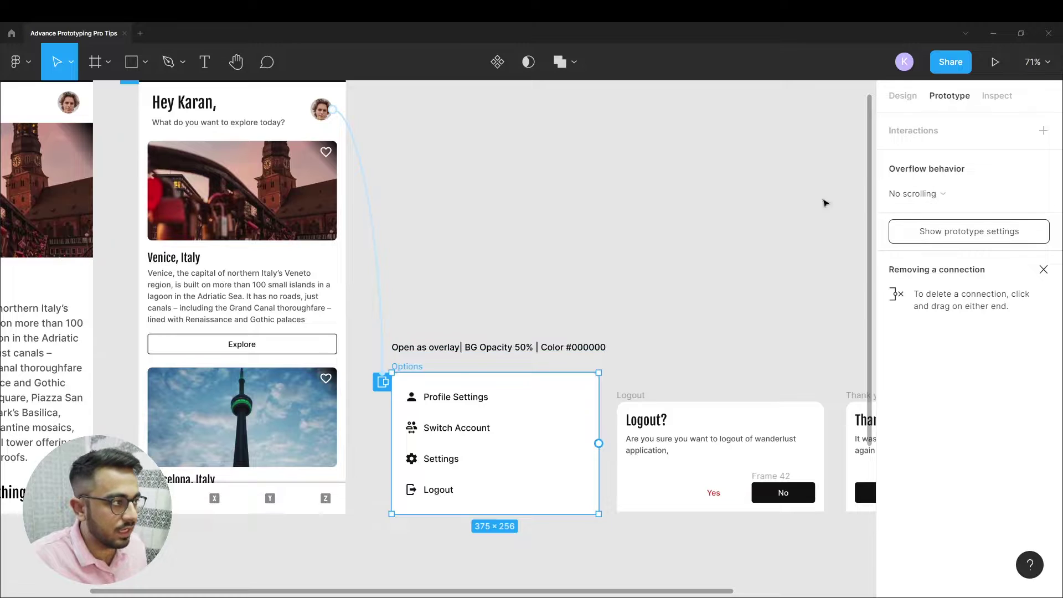
Step: Set the Options overlay animation to Move in upward with a 500ms duration
{"action": "left_click", "coordinate": [383, 381]}
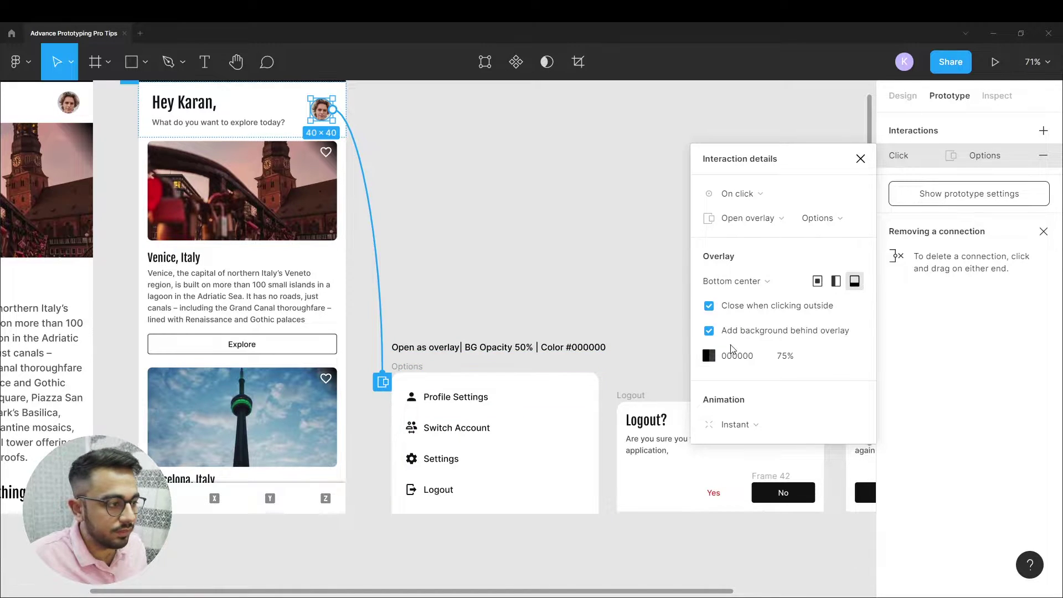
{"action": "left_click", "coordinate": [796, 357]}
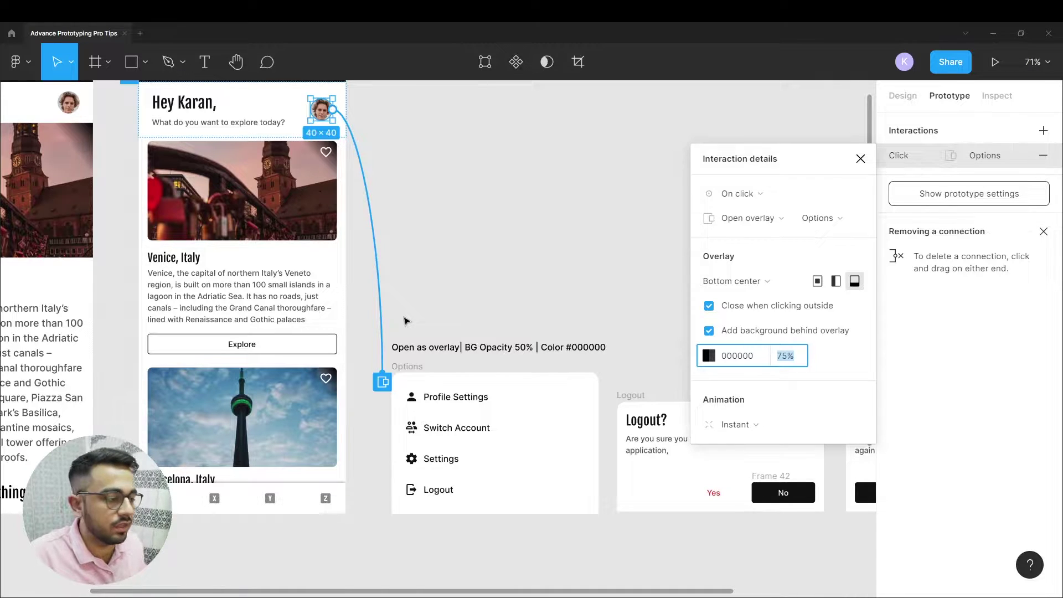
{"action": "left_click", "coordinate": [527, 272]}
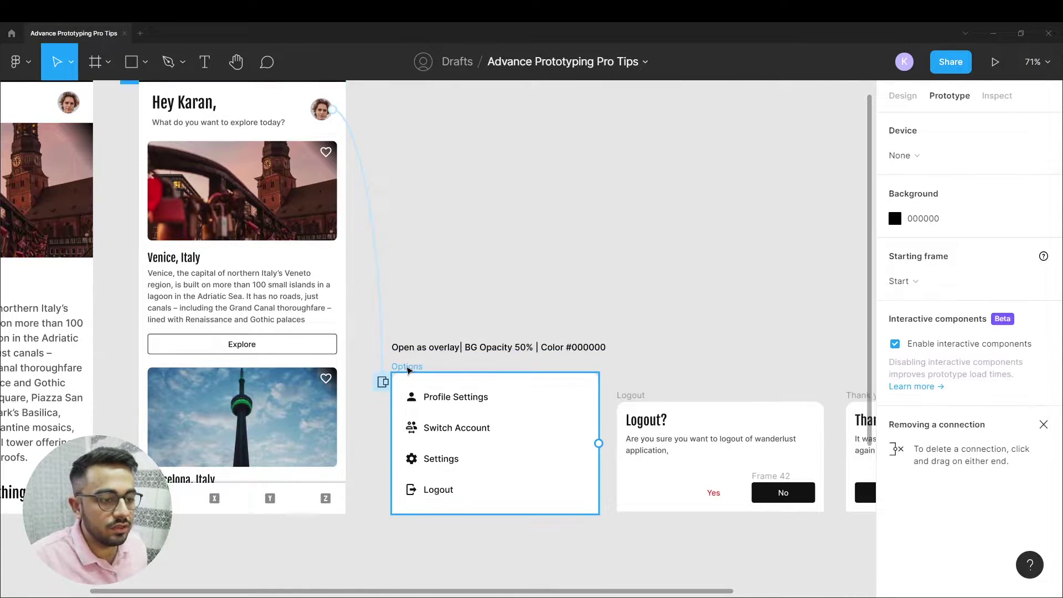
{"action": "left_click", "coordinate": [433, 374]}
{"action": "left_click", "coordinate": [377, 368]}
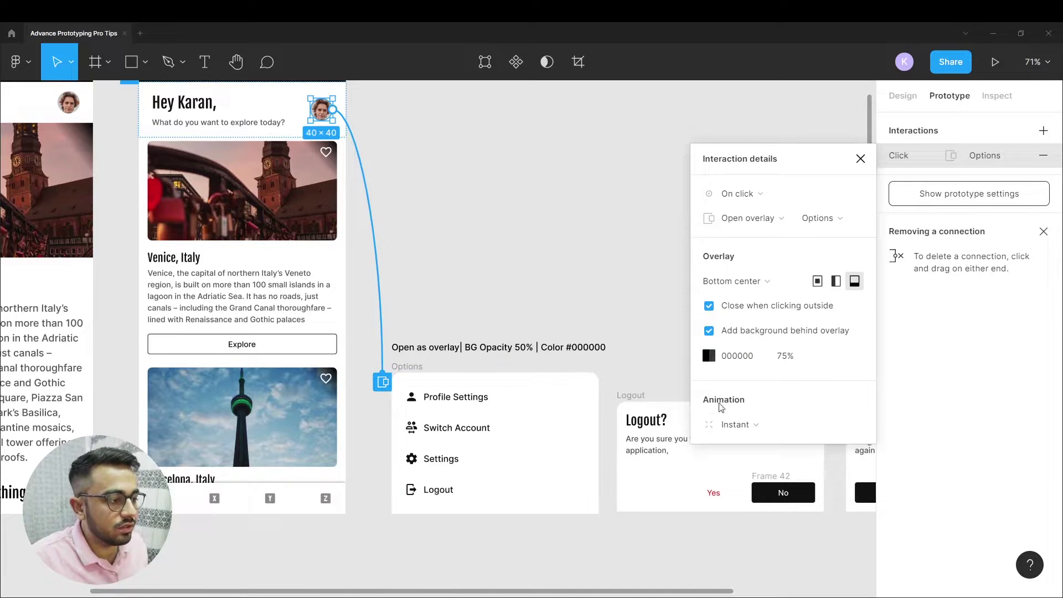
{"action": "left_click", "coordinate": [731, 424]}
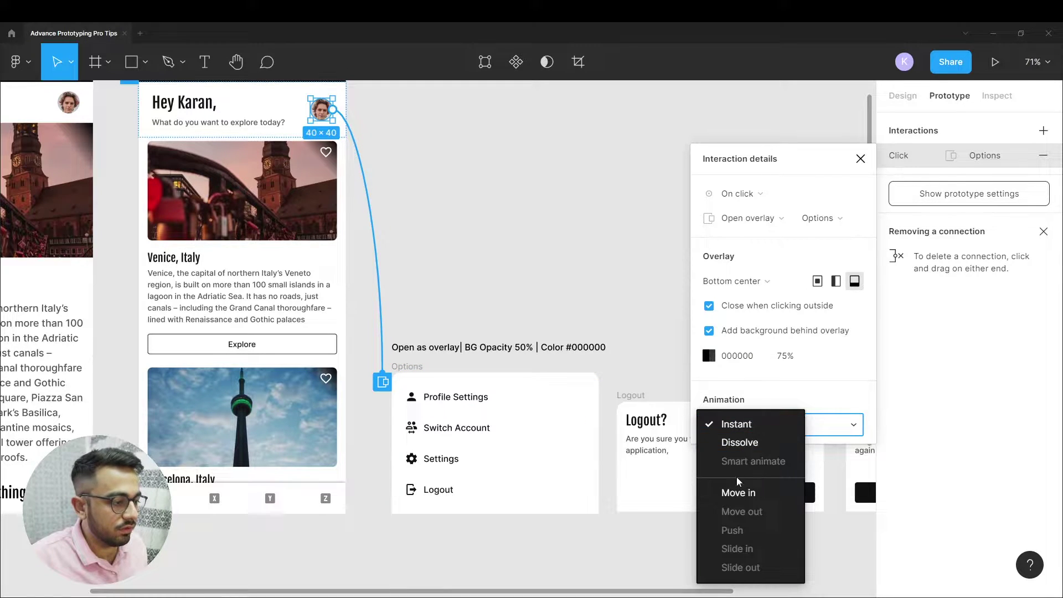
{"action": "left_click", "coordinate": [741, 496]}
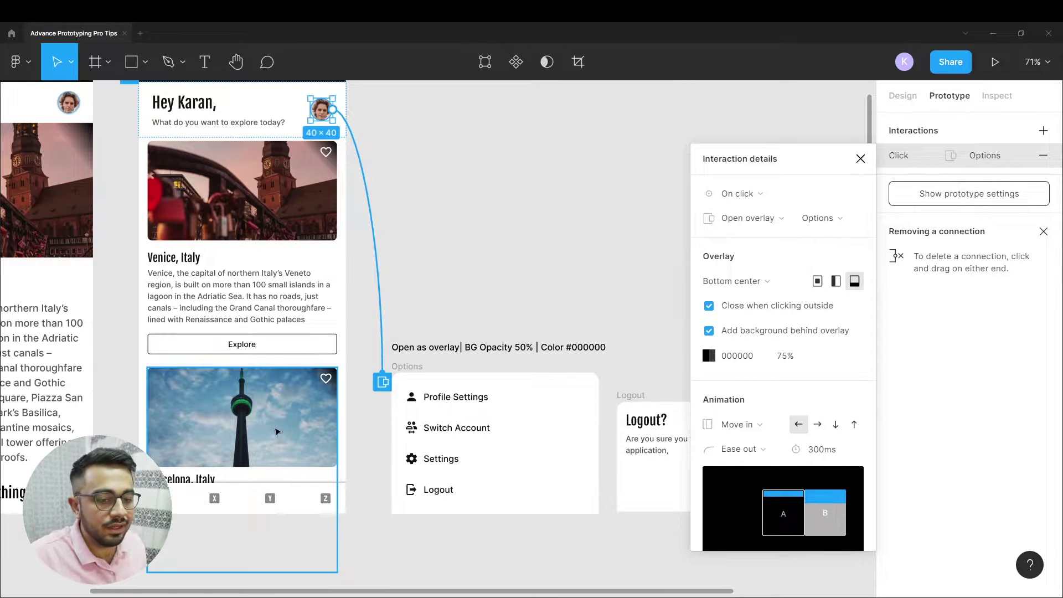
{"action": "left_click", "coordinate": [854, 425]}
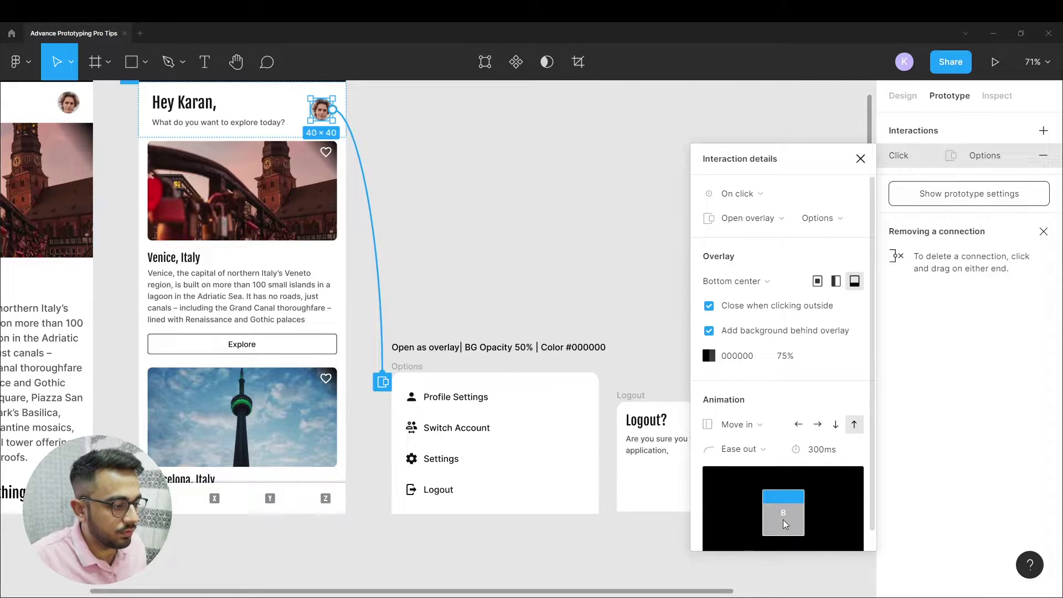
{"action": "left_click", "coordinate": [824, 451]}
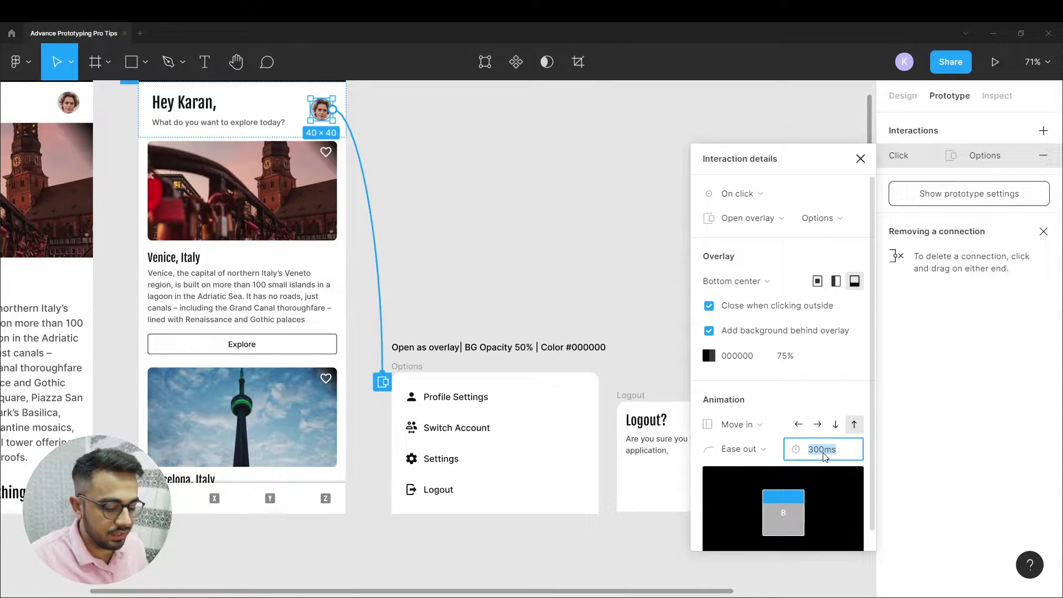
{"action": "type", "text": "500"}
{"action": "key", "text": "Return"}
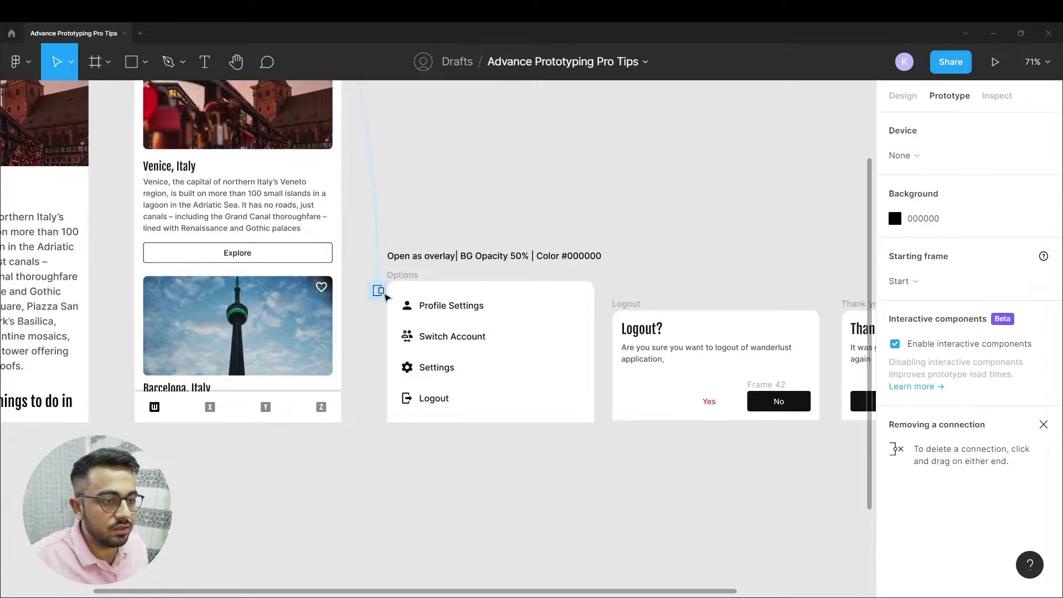
Step: Connect the Detail Page avatar so it opens the Options overlay at Bottom center, moving in upward
{"action": "scroll", "coordinate": [396, 288], "scroll_direction": "up", "scroll_amount": 2}
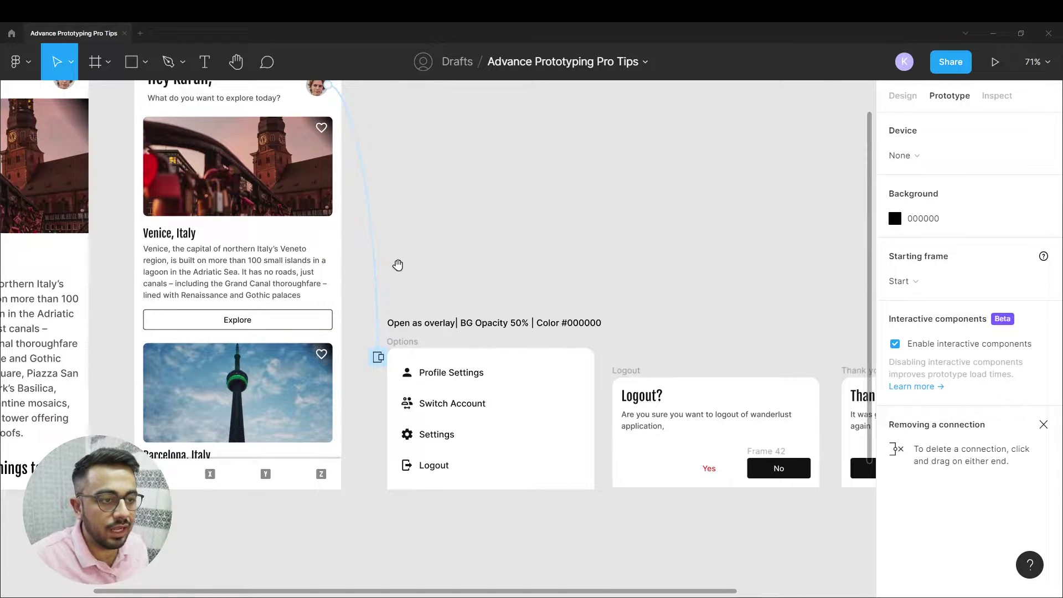
{"action": "scroll", "coordinate": [398, 266], "scroll_direction": "left", "scroll_amount": 5}
{"action": "scroll", "coordinate": [398, 265], "scroll_direction": "up", "scroll_amount": 2}
{"action": "left_click", "coordinate": [549, 388]}
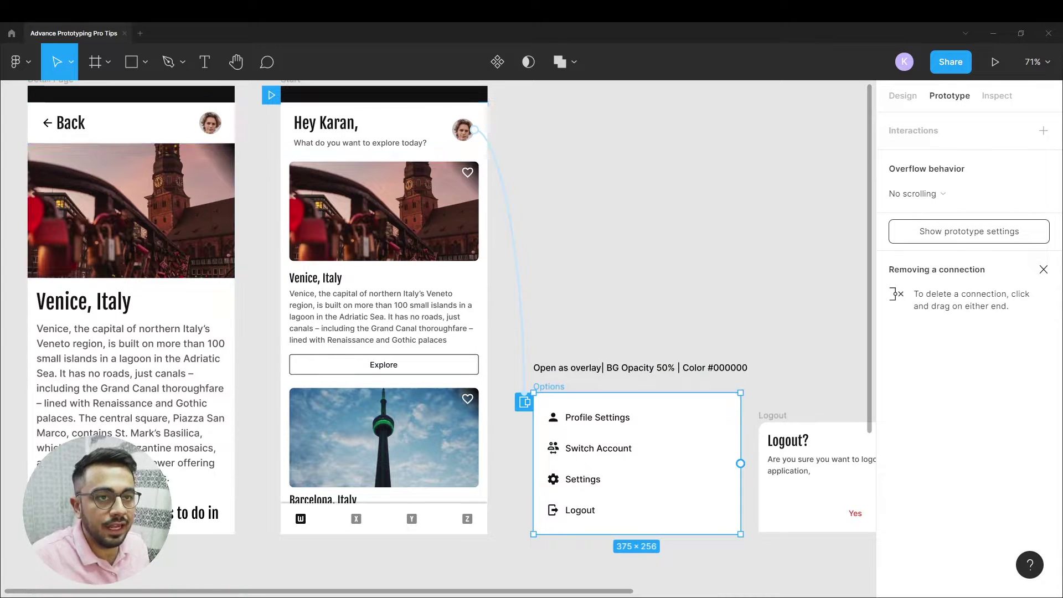
{"action": "scroll", "coordinate": [258, 156], "scroll_direction": "up", "scroll_amount": 1}
{"action": "scroll", "coordinate": [258, 156], "scroll_direction": "left", "scroll_amount": 2}
{"action": "left_click", "coordinate": [256, 153]}
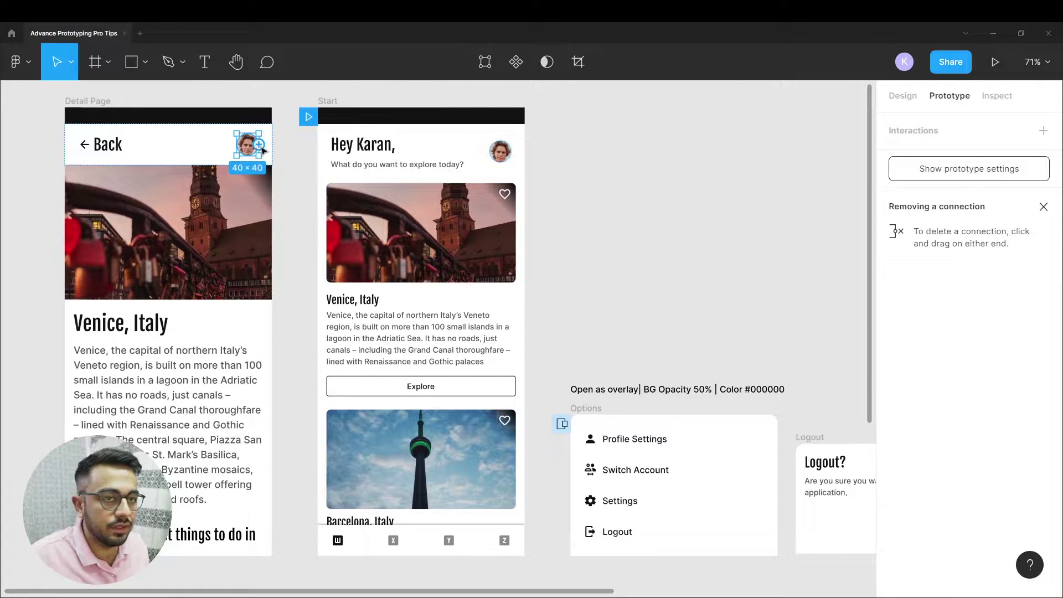
{"action": "left_click_drag", "start_coordinate": [259, 145], "coordinate": [386, 408]}
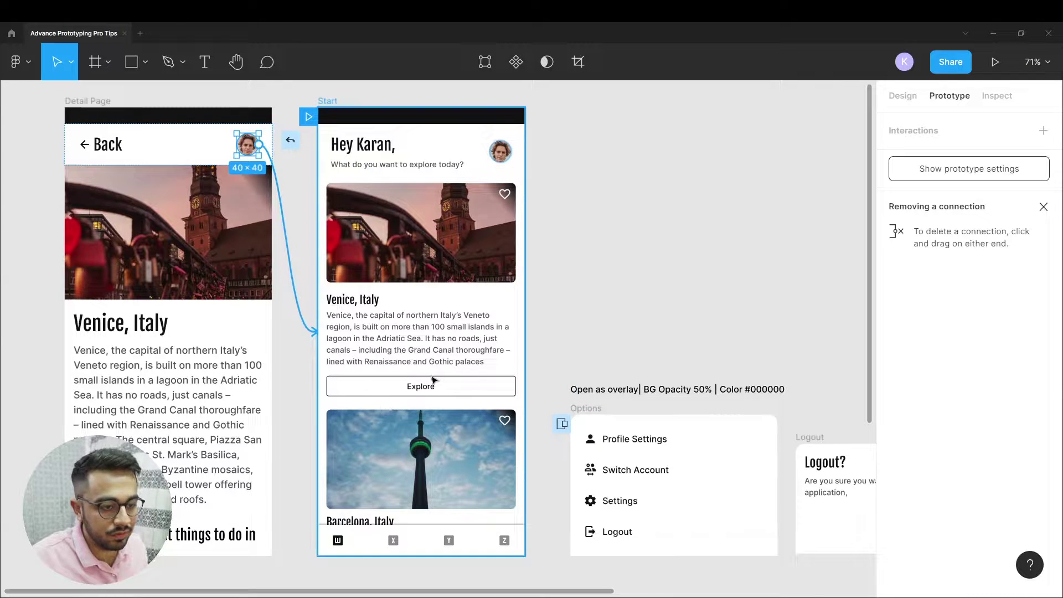
{"action": "left_click_drag", "start_coordinate": [434, 379], "coordinate": [565, 424]}
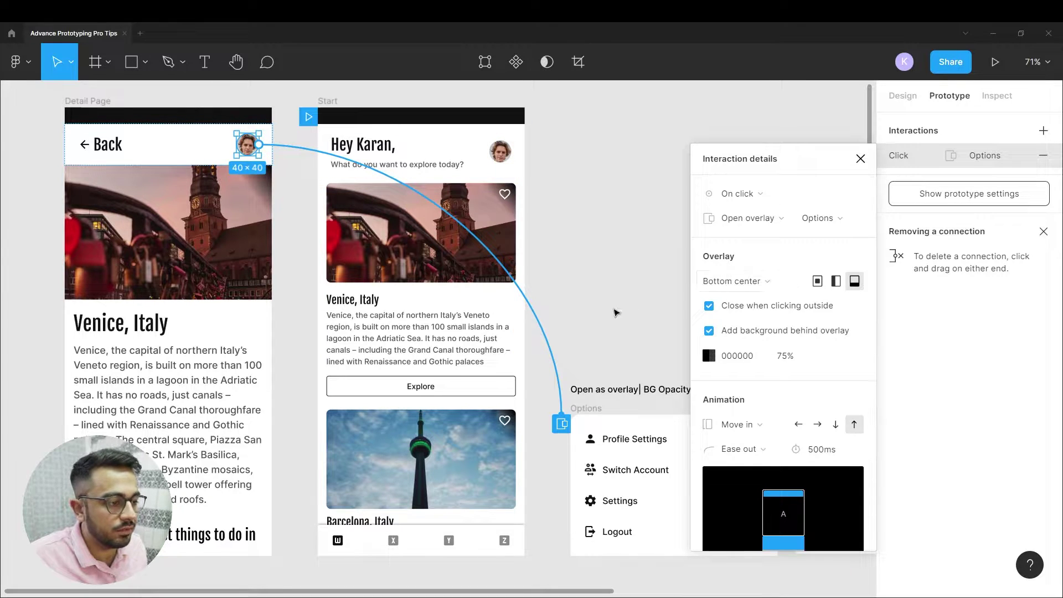
{"action": "left_click", "coordinate": [613, 313]}
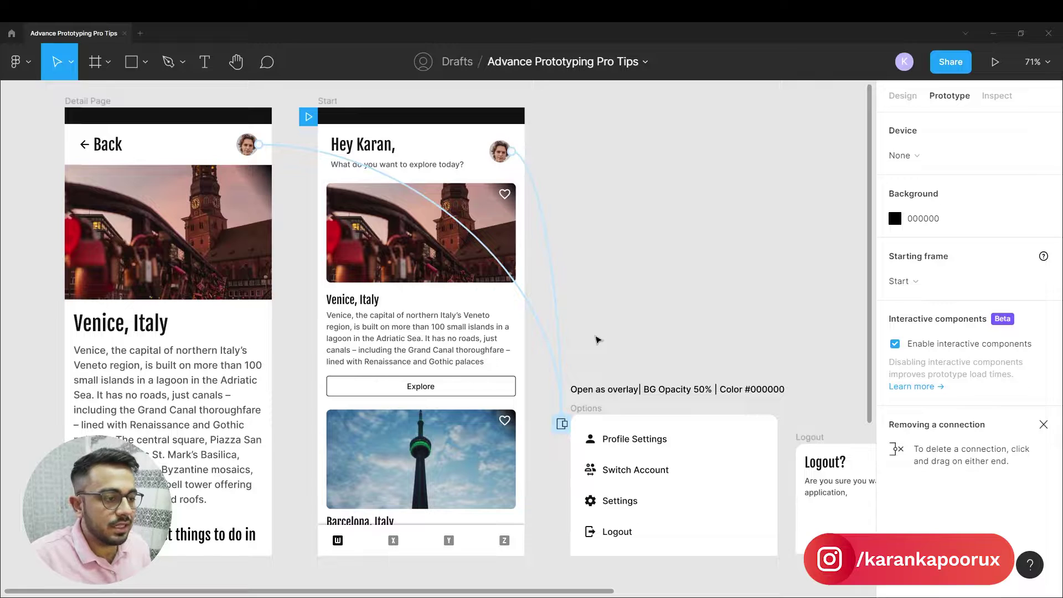
Step: Select the Options frame and inspect its existing overlay connection settings
{"action": "left_click", "coordinate": [585, 410]}
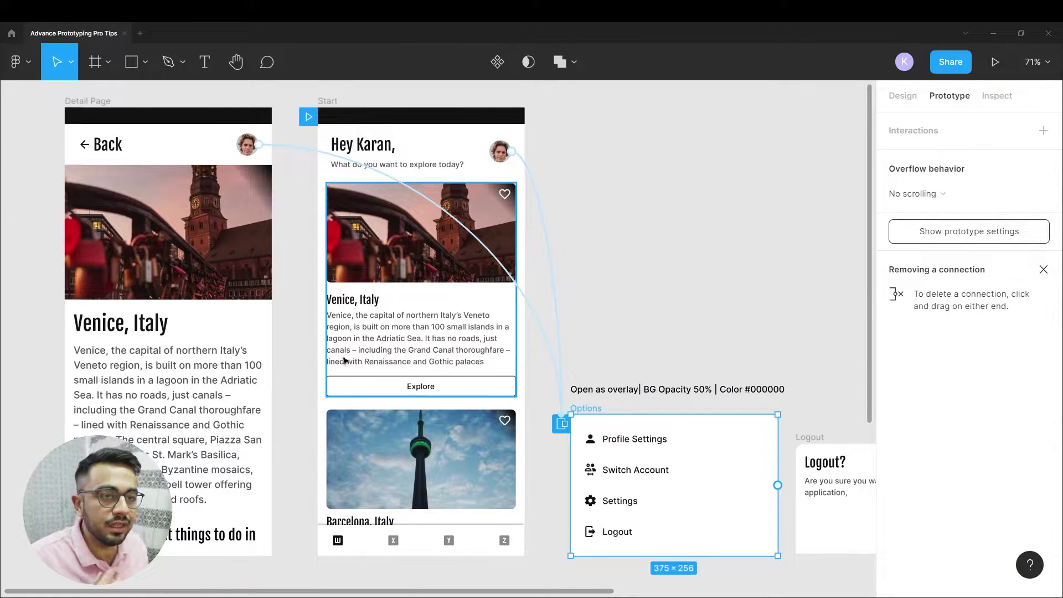
{"action": "left_click", "coordinate": [565, 298]}
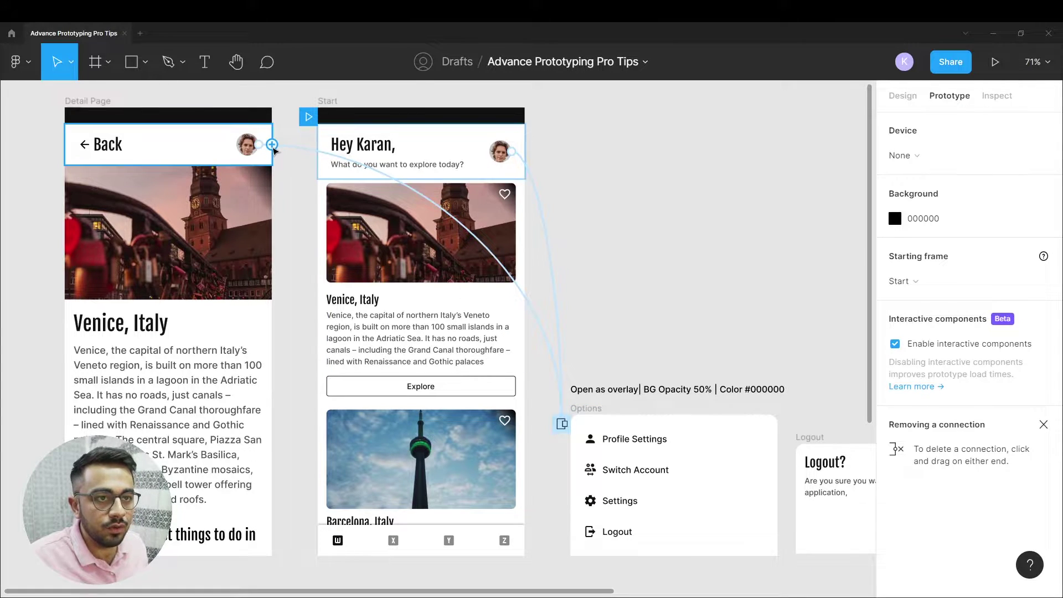
{"action": "left_click", "coordinate": [563, 428]}
{"action": "left_click", "coordinate": [621, 290]}
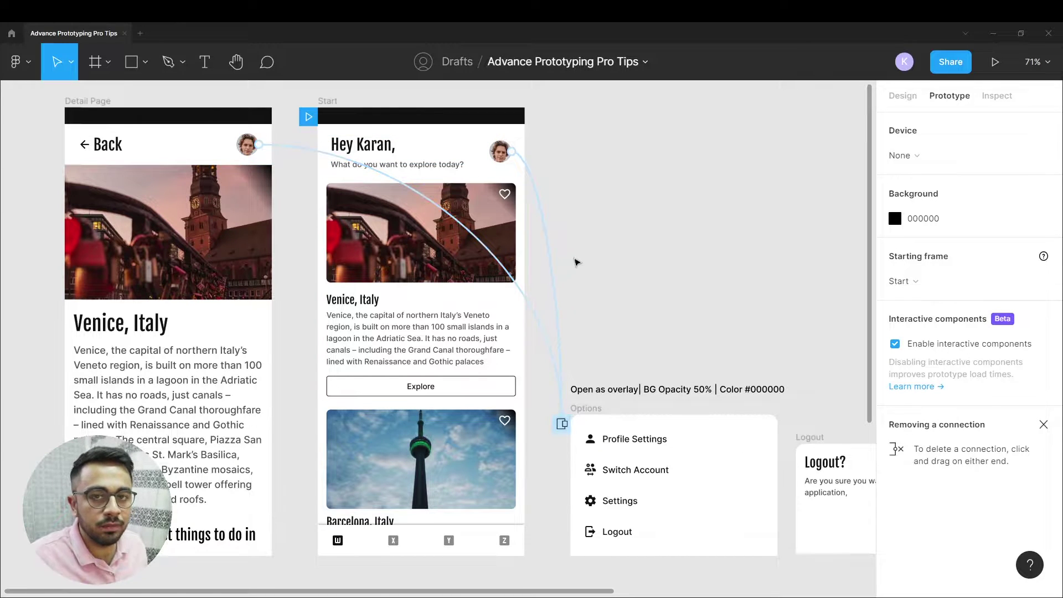
Step: Pan to the Logout and Thank you frames and inspect the Yes/No button group
{"action": "scroll", "coordinate": [512, 343], "scroll_direction": "down", "scroll_amount": 3}
{"action": "scroll", "coordinate": [512, 343], "scroll_direction": "right", "scroll_amount": 3}
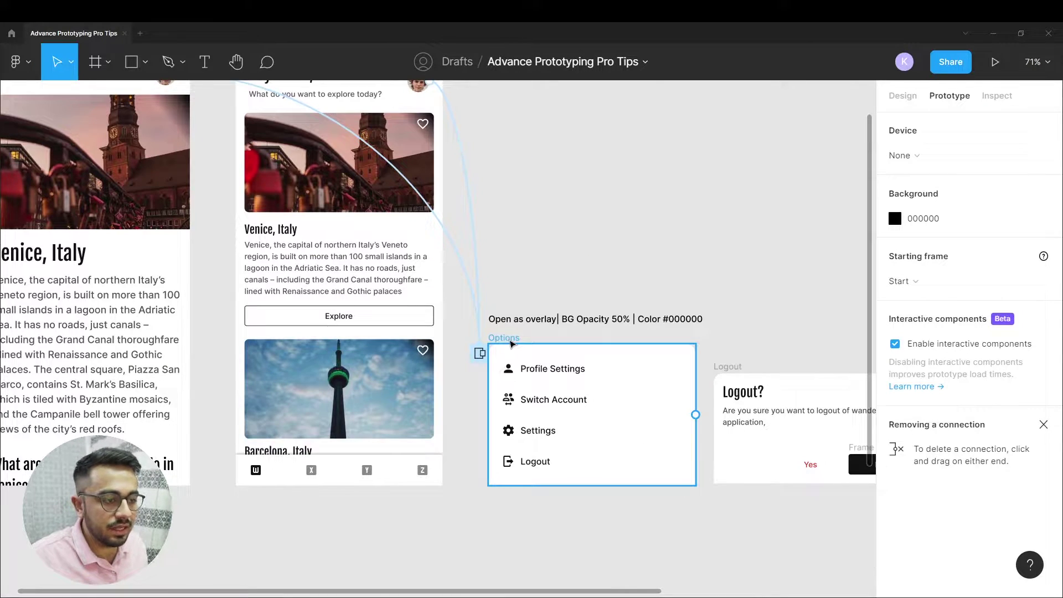
{"action": "scroll", "coordinate": [515, 455], "scroll_direction": "right", "scroll_amount": 3}
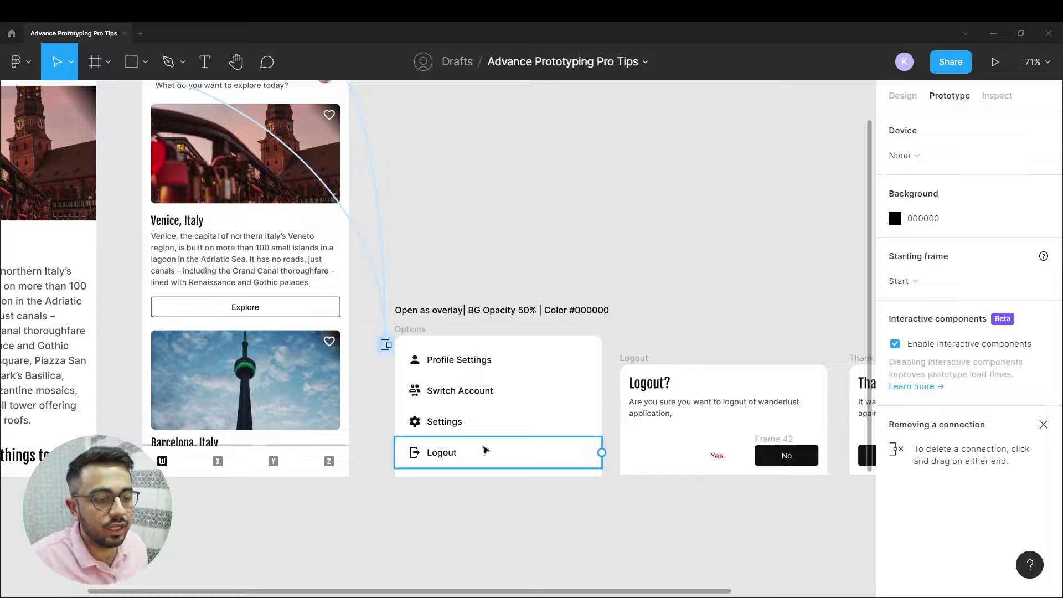
{"action": "scroll", "coordinate": [538, 380], "scroll_direction": "right", "scroll_amount": 3}
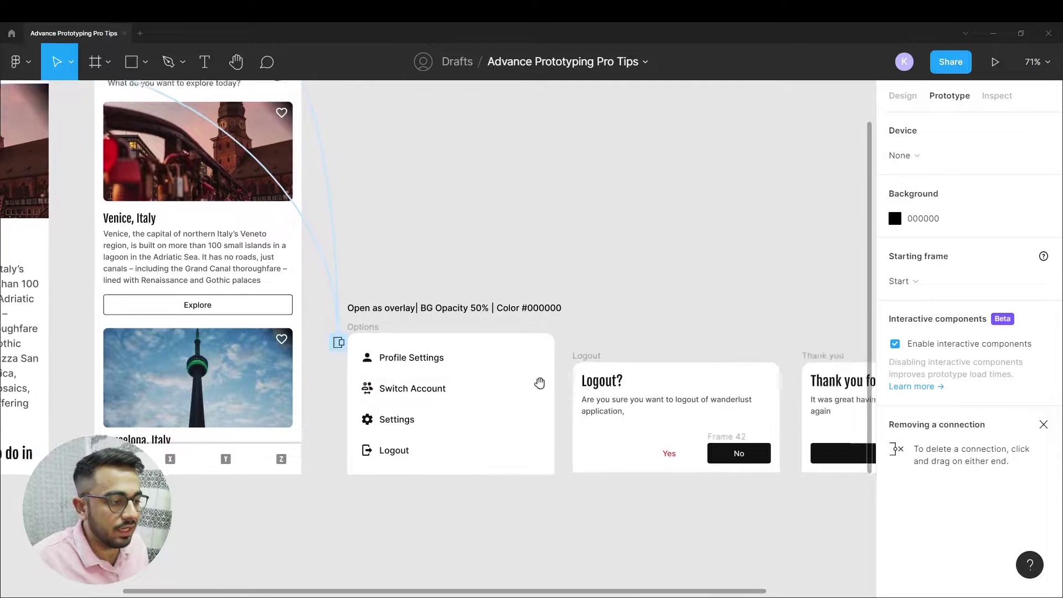
{"action": "scroll", "coordinate": [579, 387], "scroll_direction": "right", "scroll_amount": 3}
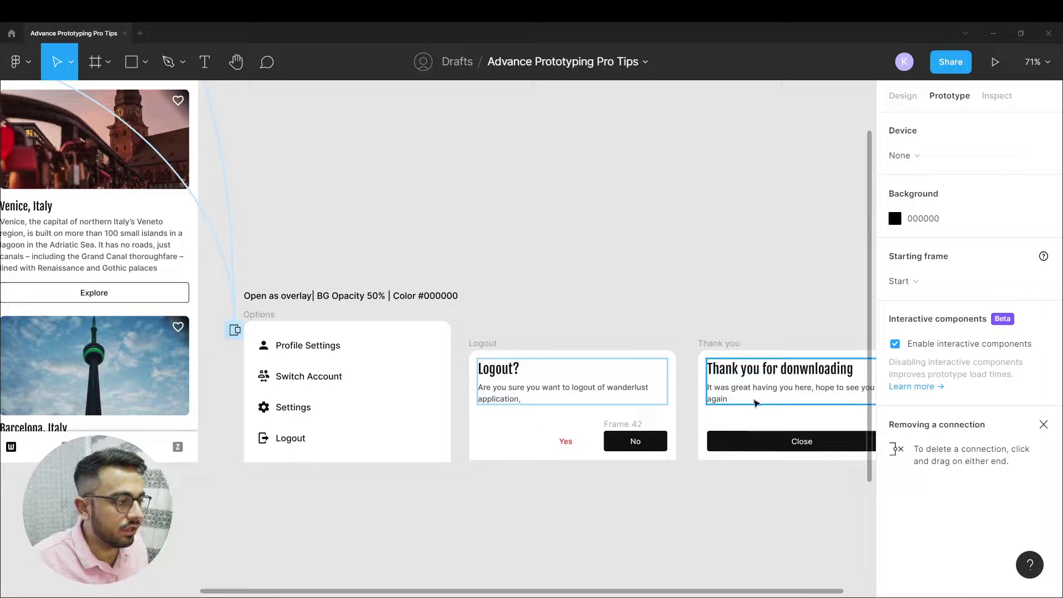
{"action": "scroll", "coordinate": [756, 403], "scroll_direction": "up", "scroll_amount": 4}
{"action": "scroll", "coordinate": [631, 387], "scroll_direction": "left", "scroll_amount": 3}
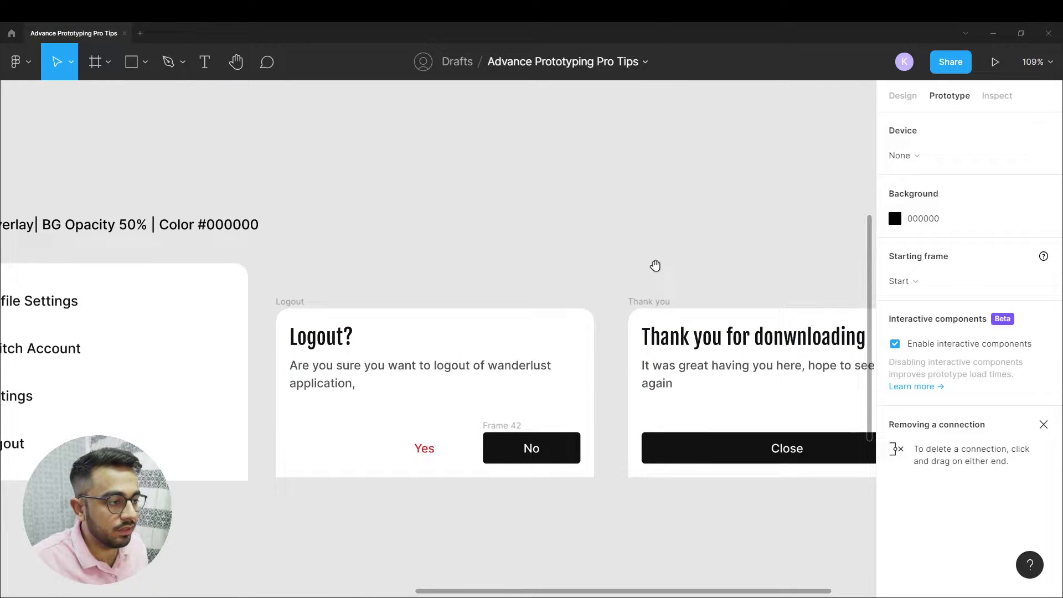
{"action": "left_click", "coordinate": [506, 446]}
{"action": "left_click", "coordinate": [509, 437]}
{"action": "scroll", "coordinate": [512, 429], "scroll_direction": "down", "scroll_amount": 3}
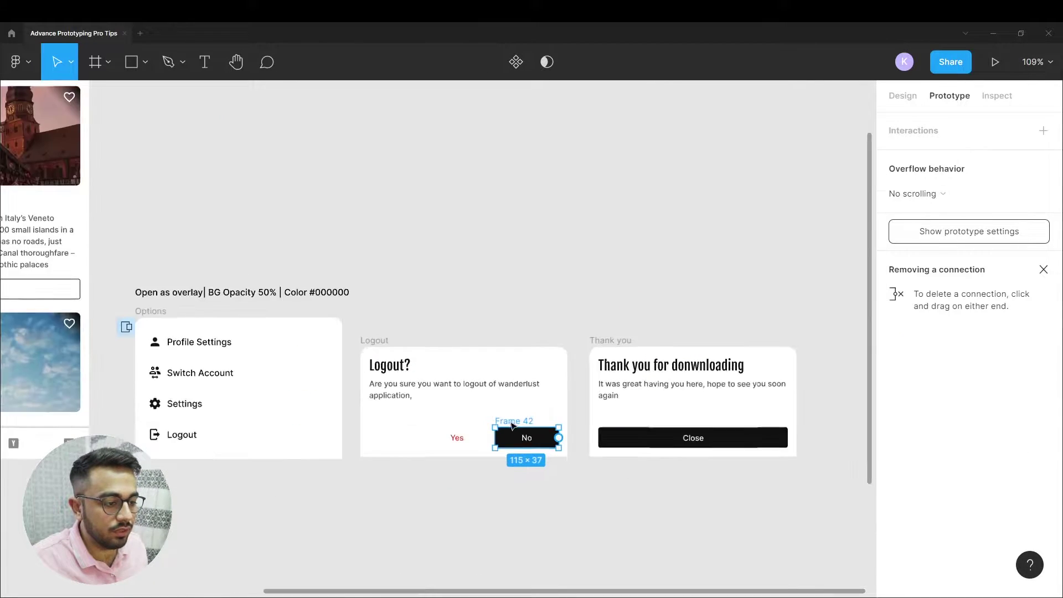
{"action": "left_click", "coordinate": [512, 423]}
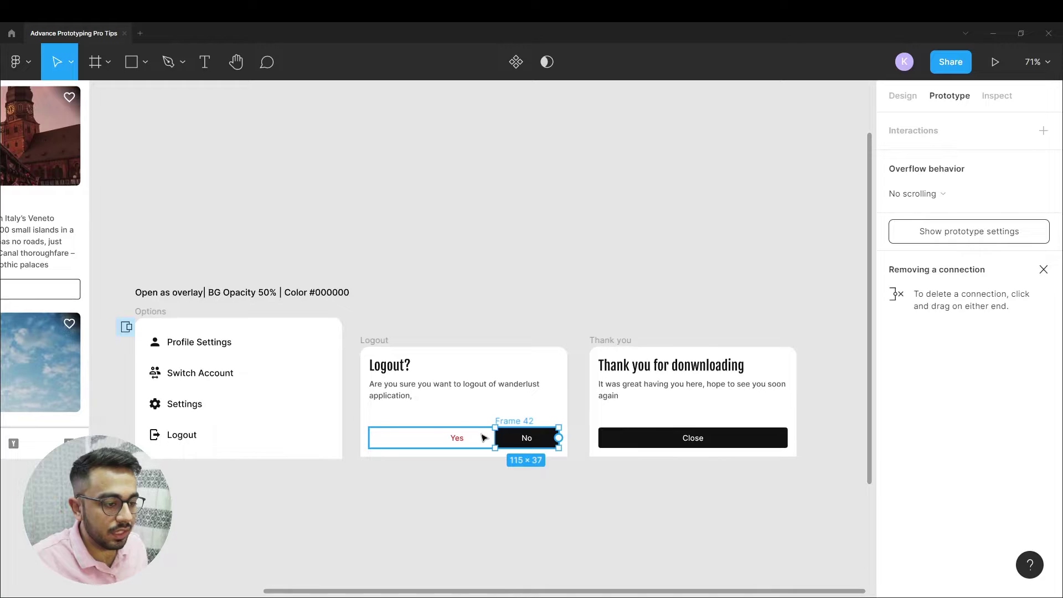
{"action": "left_click", "coordinate": [902, 95]}
{"action": "left_click", "coordinate": [417, 337]}
Step: Show the Layers panel and select the Options menu's Logout row
{"action": "key", "text": "alt+1"}
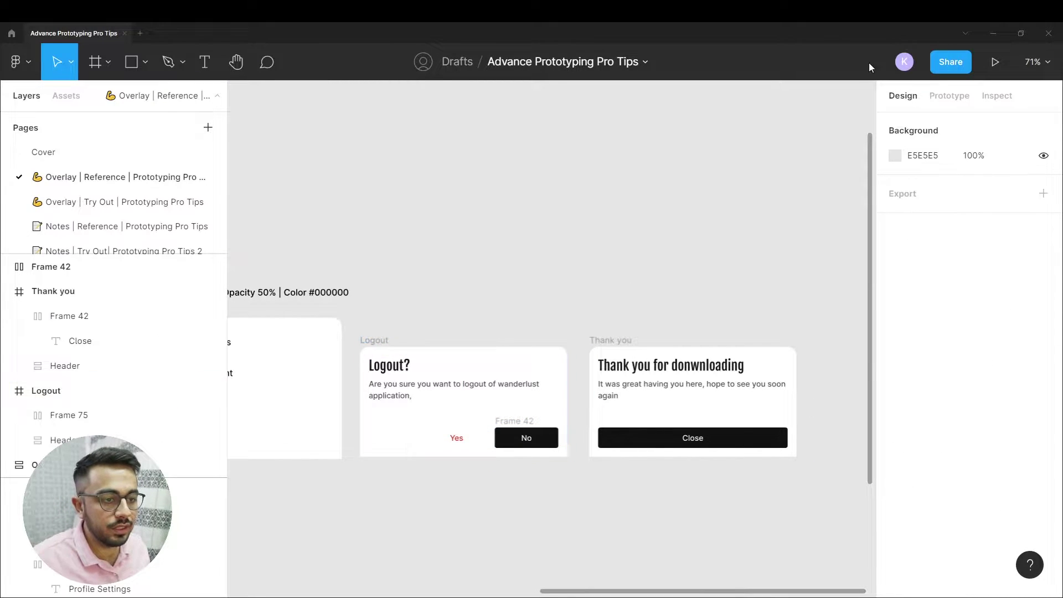
{"action": "scroll", "coordinate": [363, 354], "scroll_direction": "left", "scroll_amount": 3}
{"action": "scroll", "coordinate": [363, 354], "scroll_direction": "down", "scroll_amount": 1}
{"action": "left_click", "coordinate": [349, 358]}
Step: Connect the Logout row to the Logout frame as a Swap overlay with Instant animation
{"action": "left_click", "coordinate": [935, 97]}
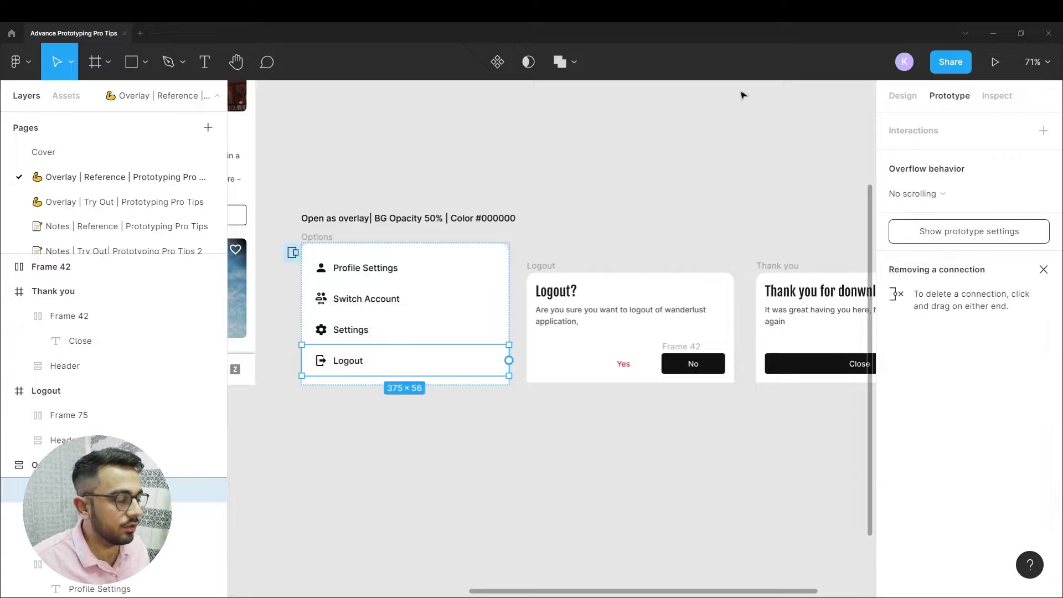
{"action": "scroll", "coordinate": [510, 360], "scroll_direction": "up", "scroll_amount": 5}
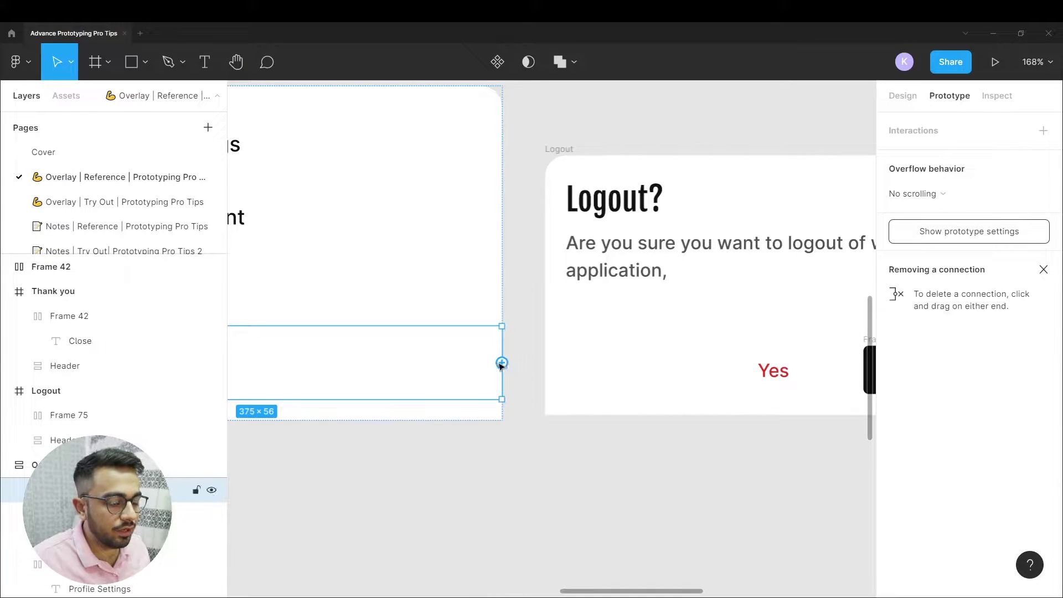
{"action": "left_click_drag", "start_coordinate": [501, 363], "coordinate": [558, 324]}
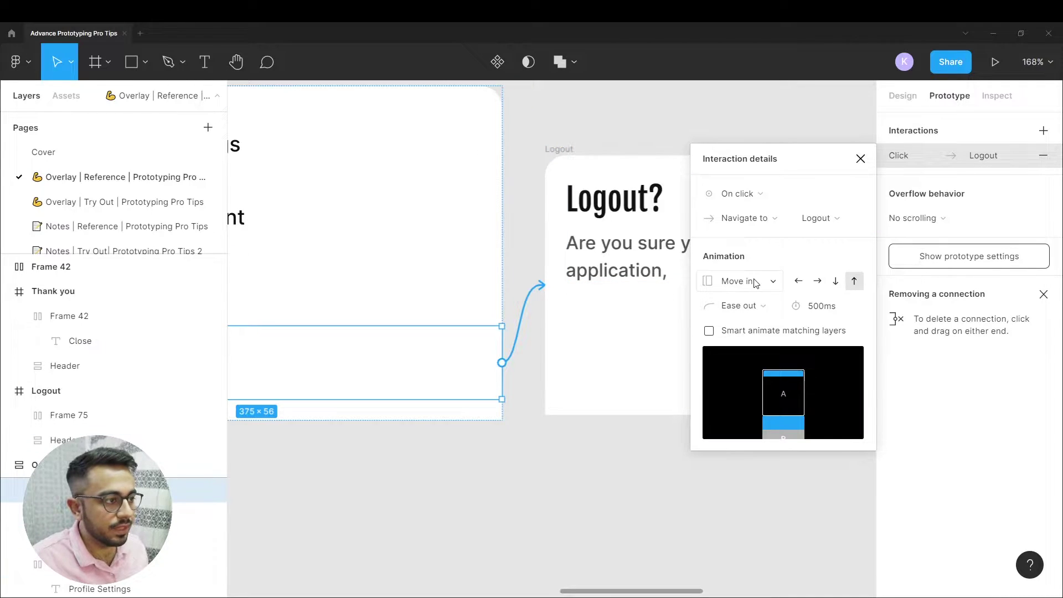
{"action": "left_click", "coordinate": [760, 229]}
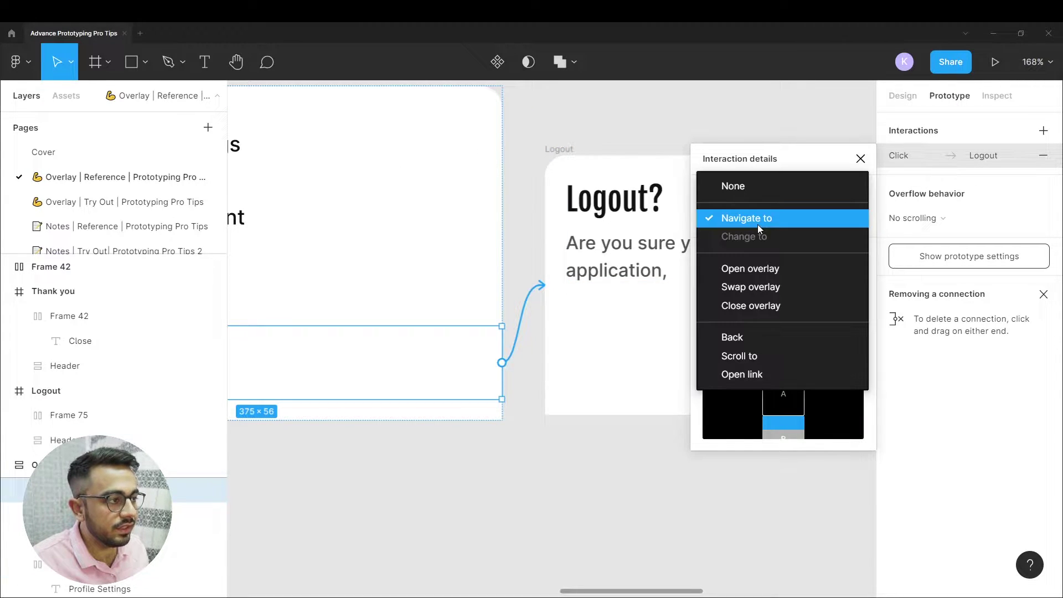
{"action": "left_click", "coordinate": [744, 289]}
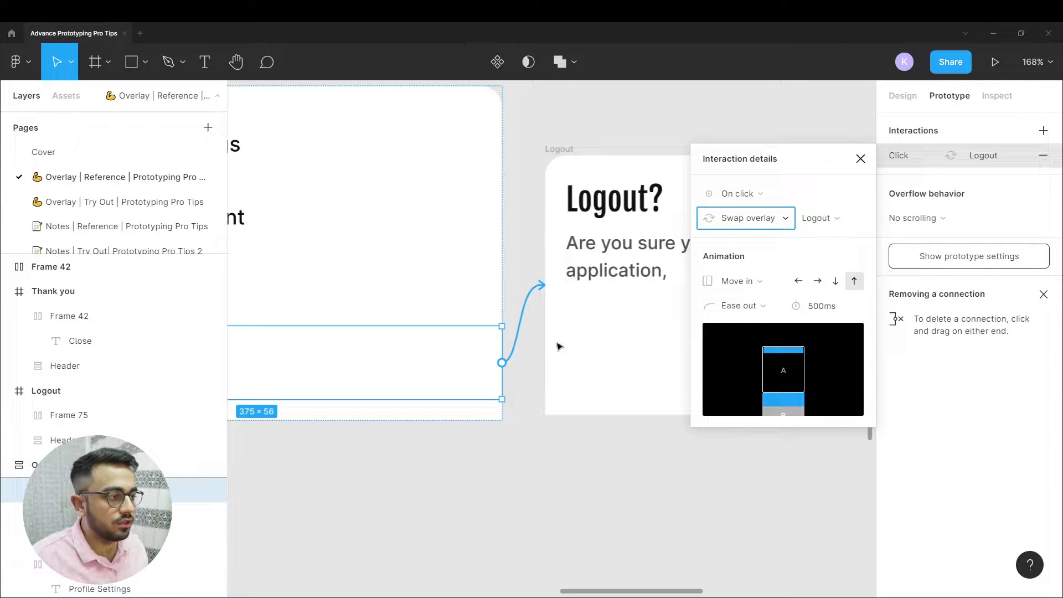
{"action": "left_click", "coordinate": [759, 282]}
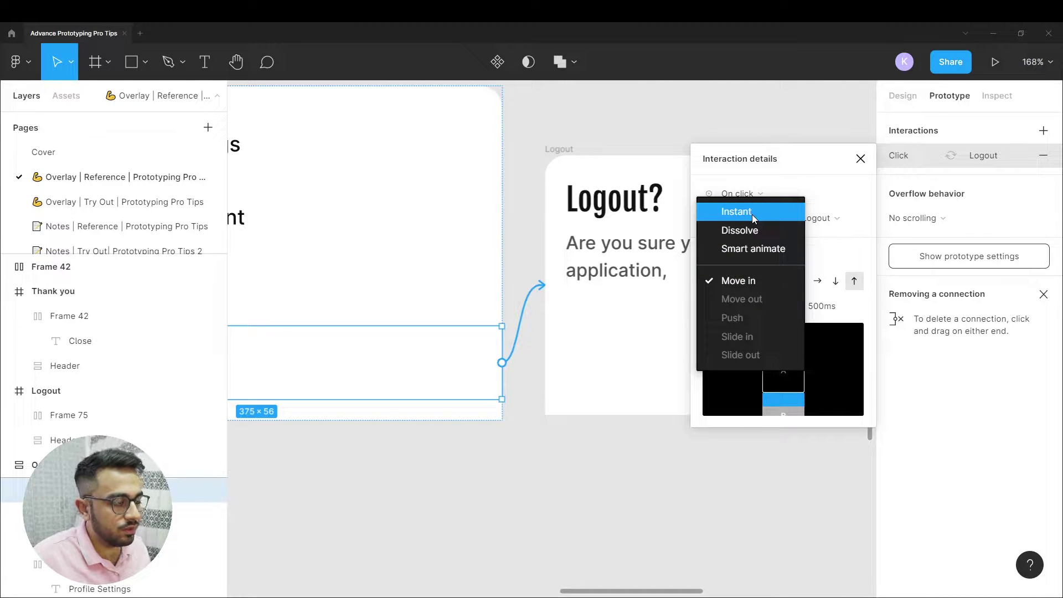
{"action": "left_click", "coordinate": [752, 214]}
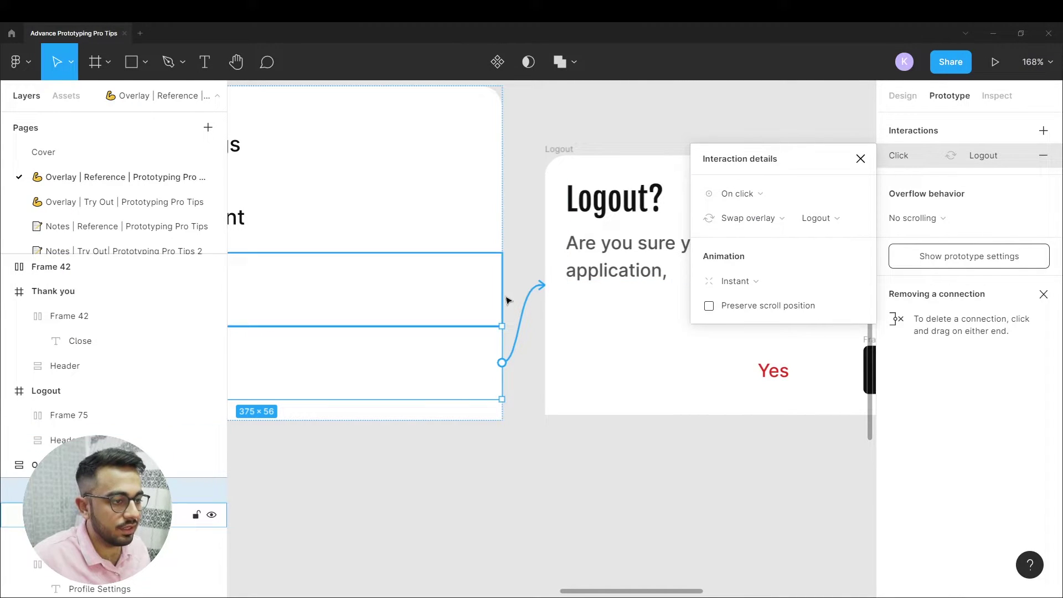
{"action": "left_click", "coordinate": [526, 258]}
{"action": "scroll", "coordinate": [526, 257], "scroll_direction": "down", "scroll_amount": 5}
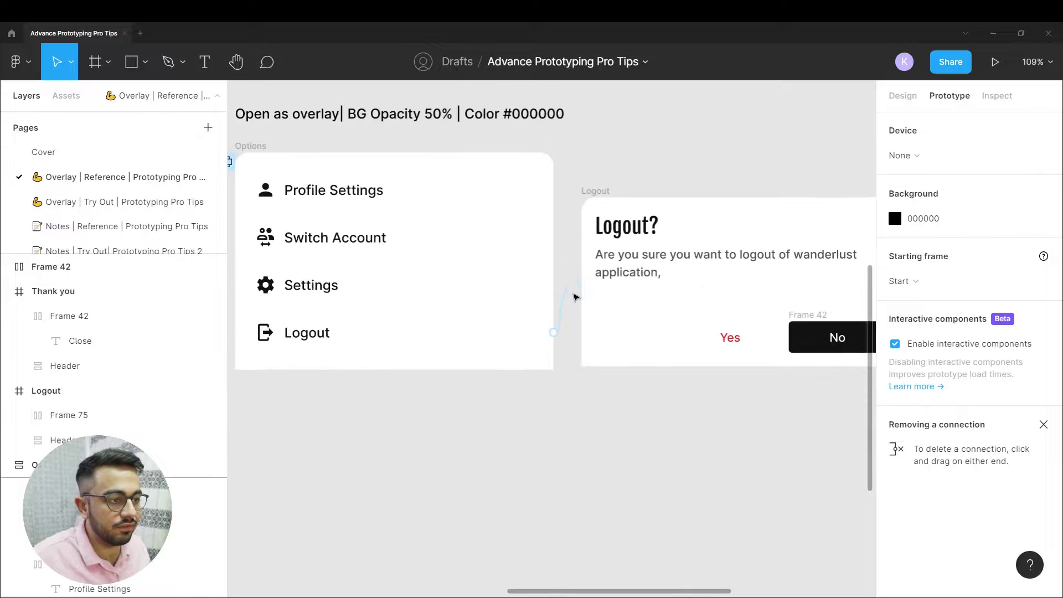
Step: Make the Logout row open Logout as an overlay with a 75% black backdrop
{"action": "scroll", "coordinate": [438, 328], "scroll_direction": "up", "scroll_amount": 2}
{"action": "left_click", "coordinate": [350, 341]}
{"action": "left_click", "coordinate": [354, 340]}
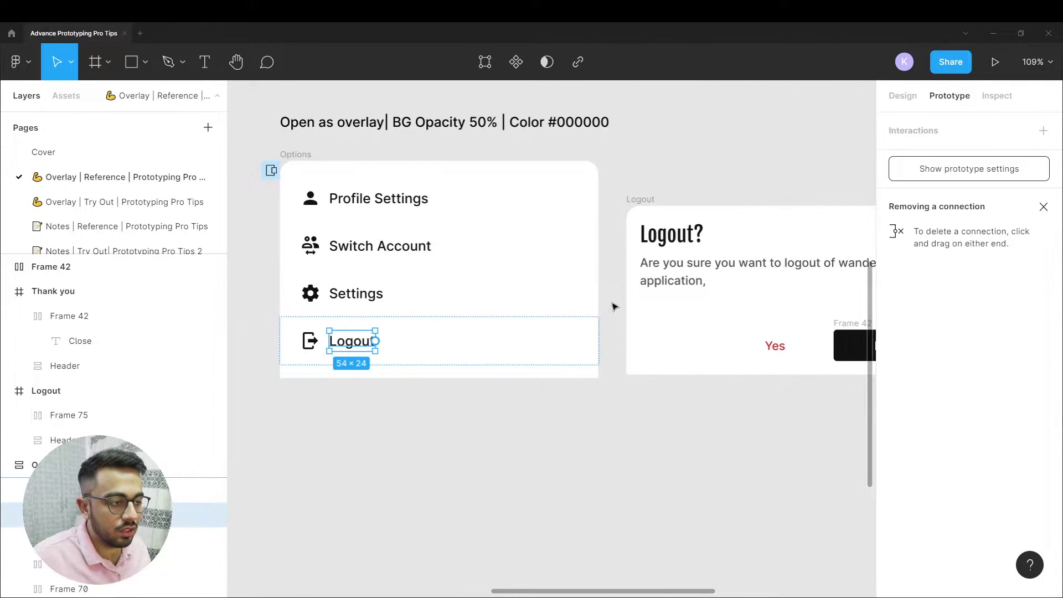
{"action": "left_click", "coordinate": [638, 200]}
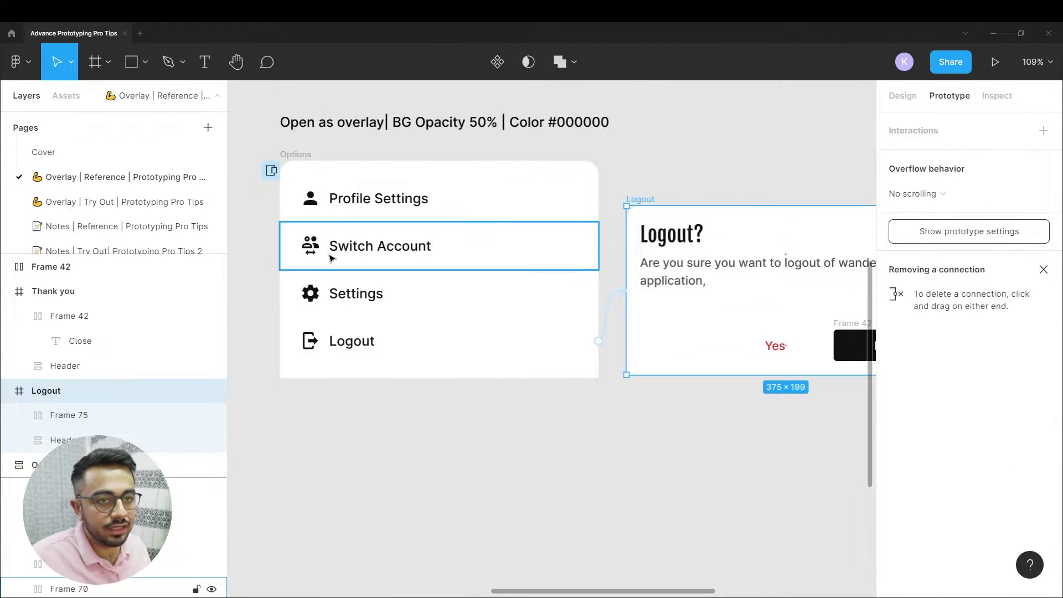
{"action": "left_click", "coordinate": [310, 166]}
{"action": "left_click", "coordinate": [611, 303]}
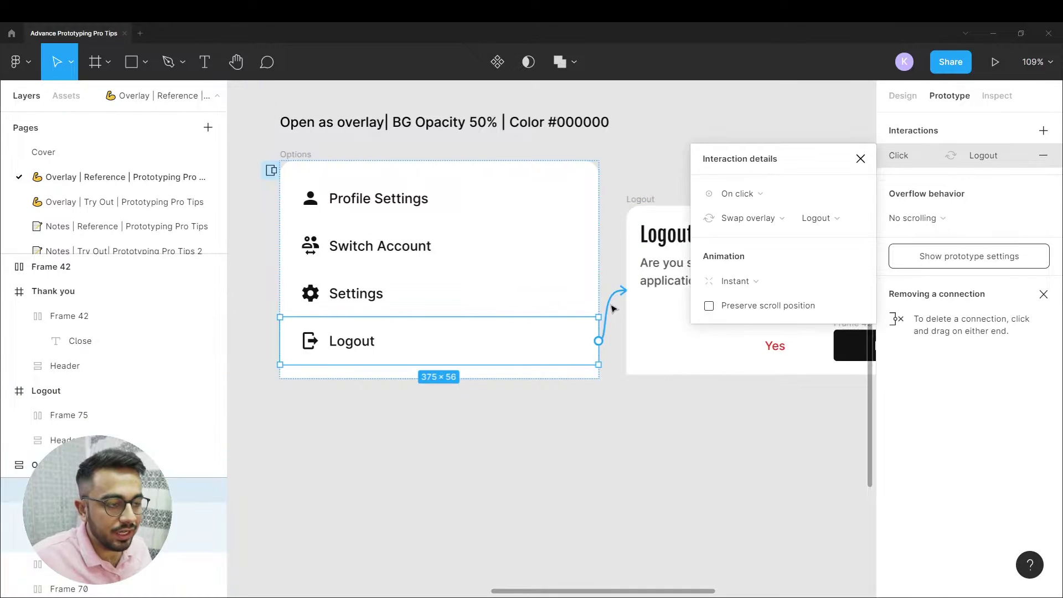
{"action": "left_click", "coordinate": [730, 218]}
{"action": "left_click", "coordinate": [743, 202]}
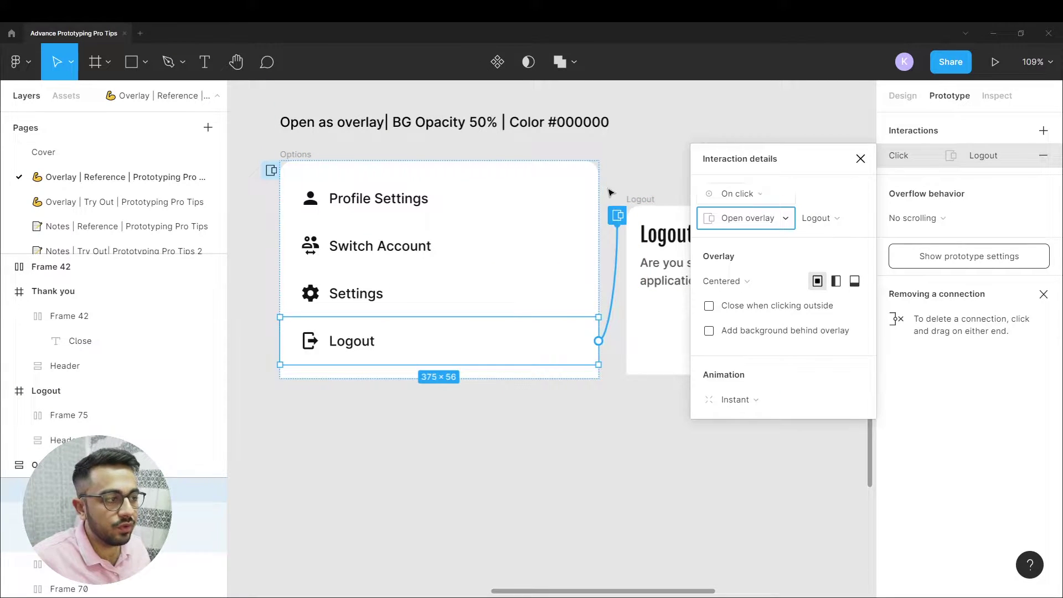
{"action": "left_click", "coordinate": [708, 330]}
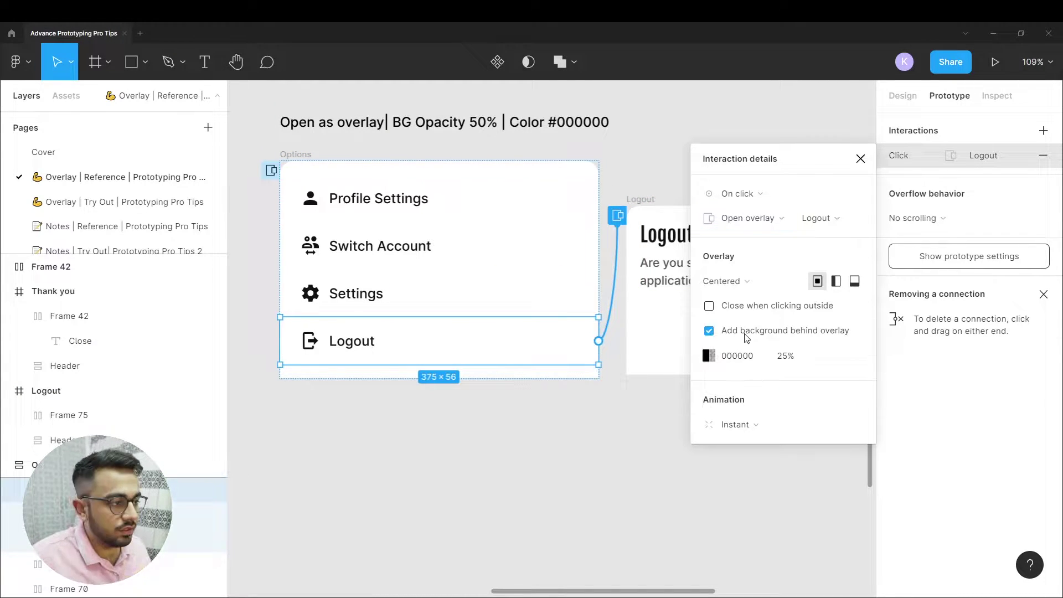
{"action": "left_click", "coordinate": [789, 359]}
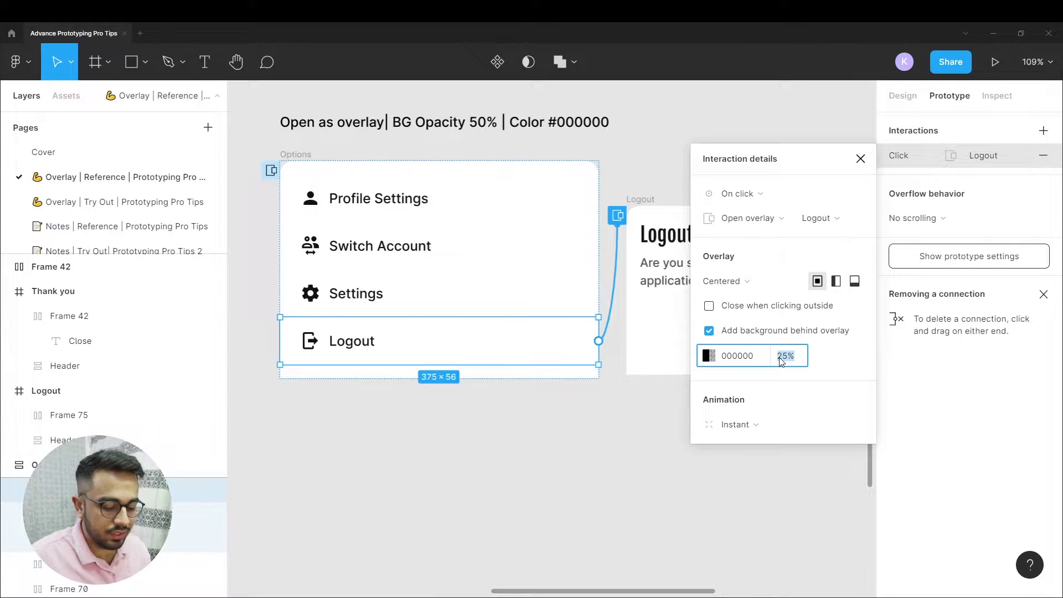
{"action": "type", "text": "75"}
{"action": "key", "text": "Return"}
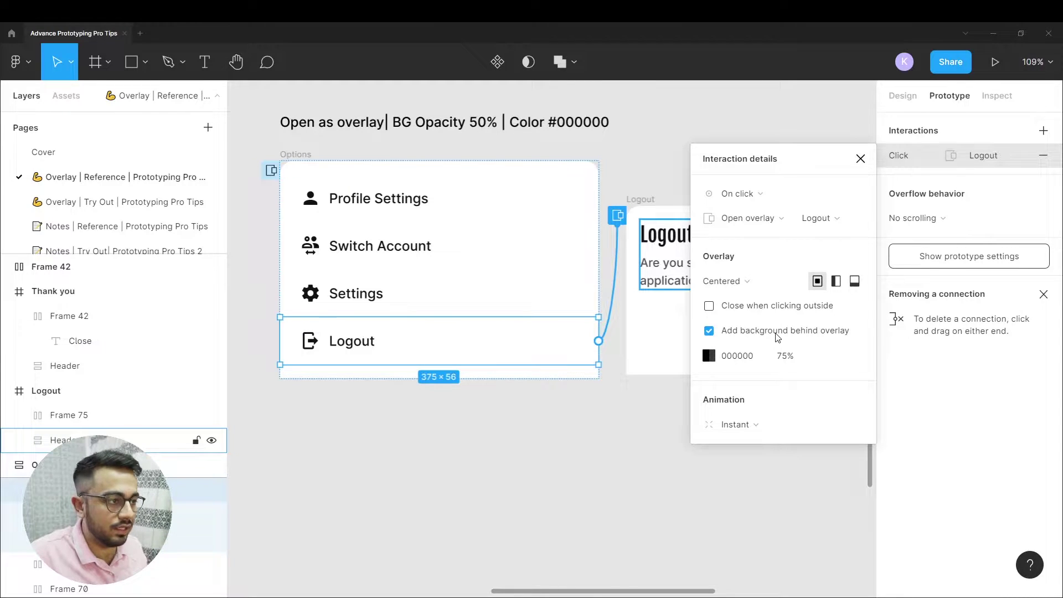
Step: Clear the selection and select the prototype Background hex field
{"action": "scroll", "coordinate": [565, 183], "scroll_direction": "down", "scroll_amount": 2}
{"action": "scroll", "coordinate": [565, 182], "scroll_direction": "right", "scroll_amount": 2}
{"action": "scroll", "coordinate": [565, 183], "scroll_direction": "up", "scroll_amount": 2}
{"action": "left_click", "coordinate": [591, 168]}
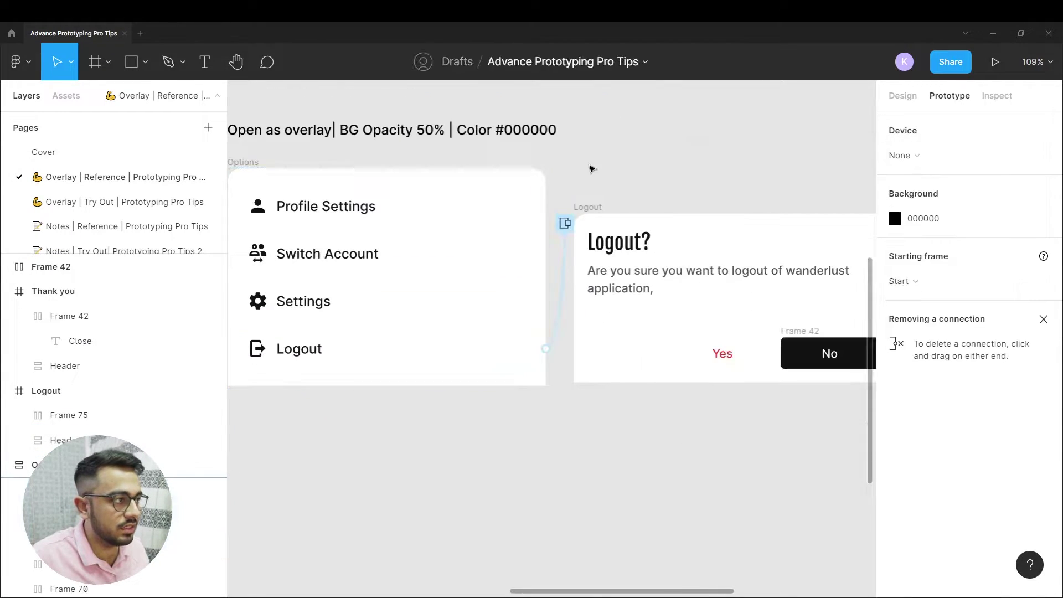
{"action": "left_click", "coordinate": [928, 217]}
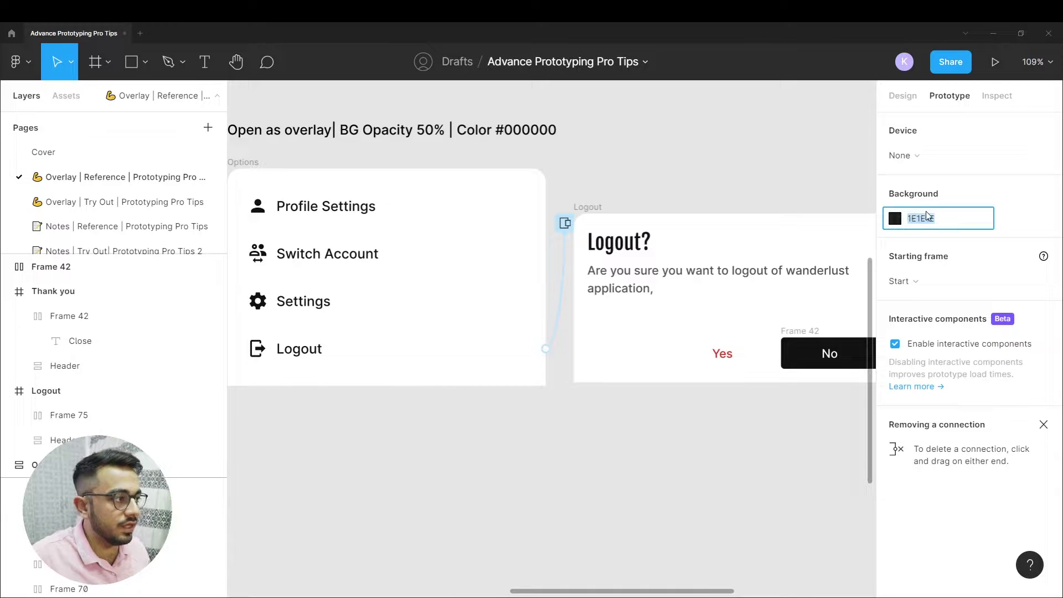
Step: Enter 1E1E1E as the background, then replace it with the orange document colour F2994A
{"action": "type", "text": "1E1E1E"}
{"action": "left_click", "coordinate": [894, 218]}
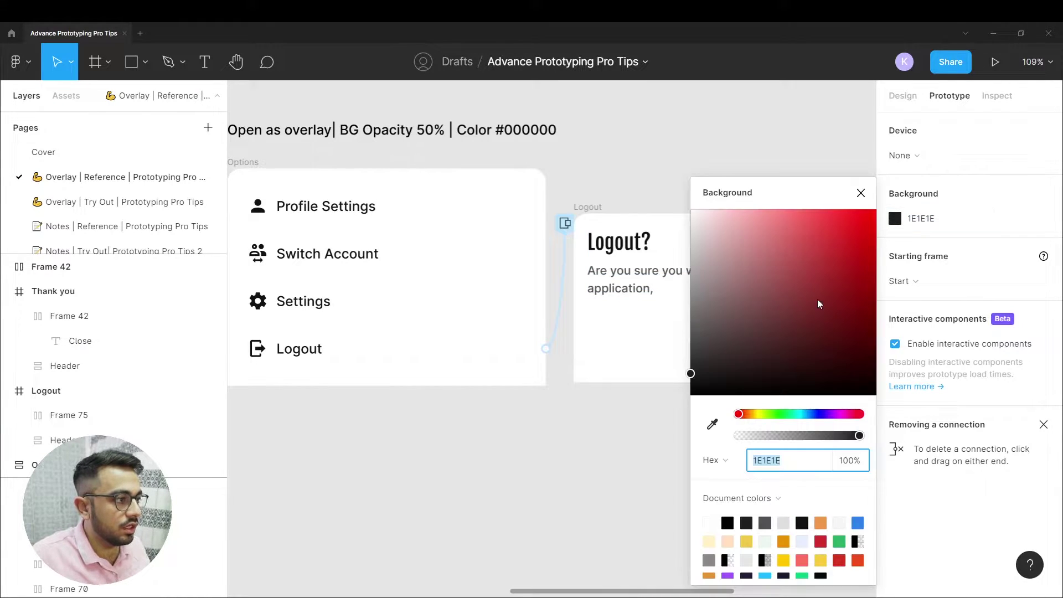
{"action": "left_click", "coordinate": [712, 425]}
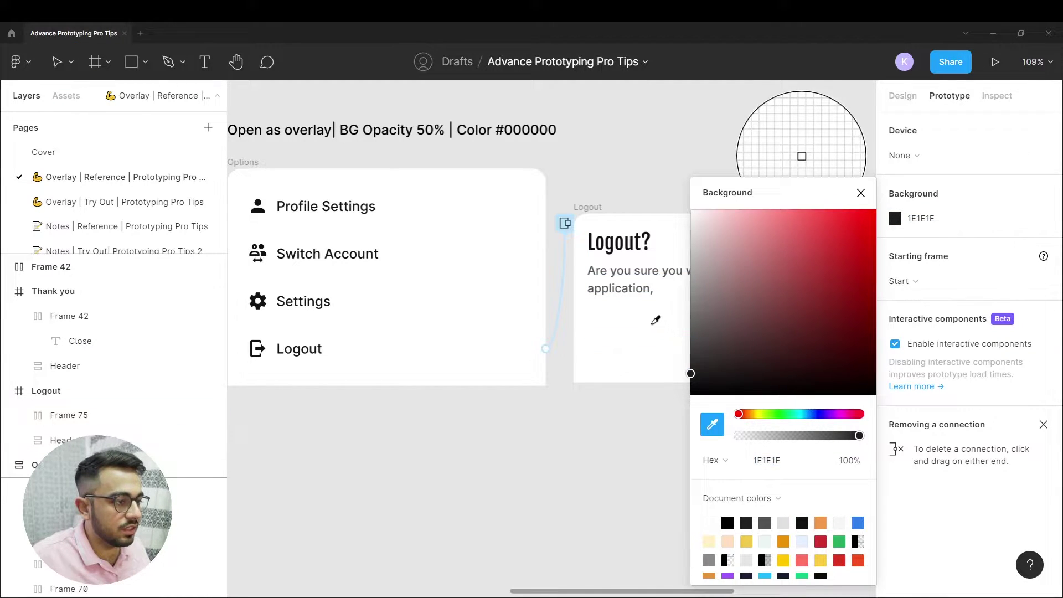
{"action": "left_click", "coordinate": [821, 523]}
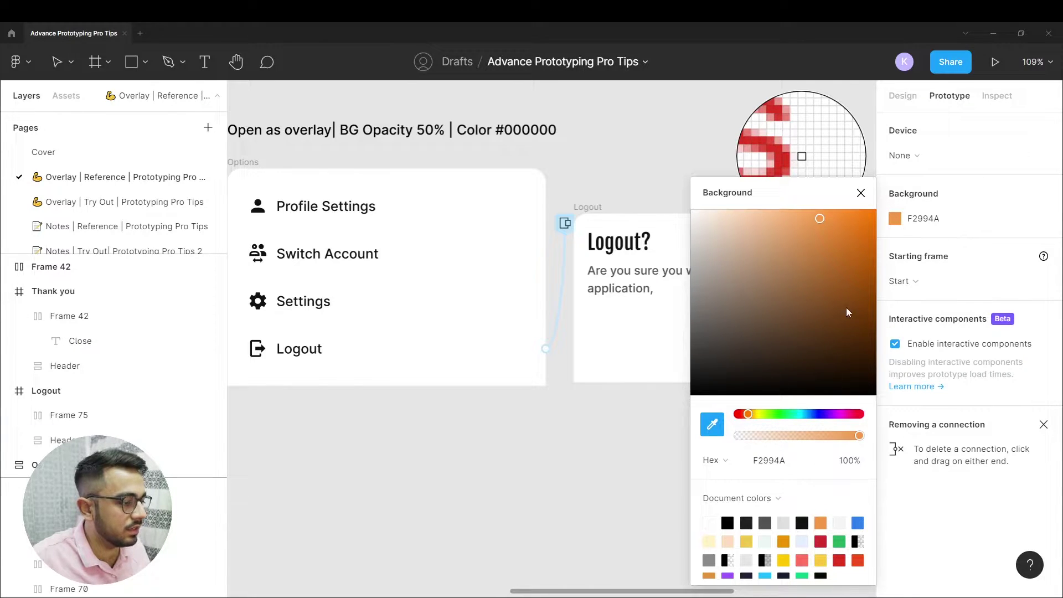
{"action": "key", "text": "Escape"}
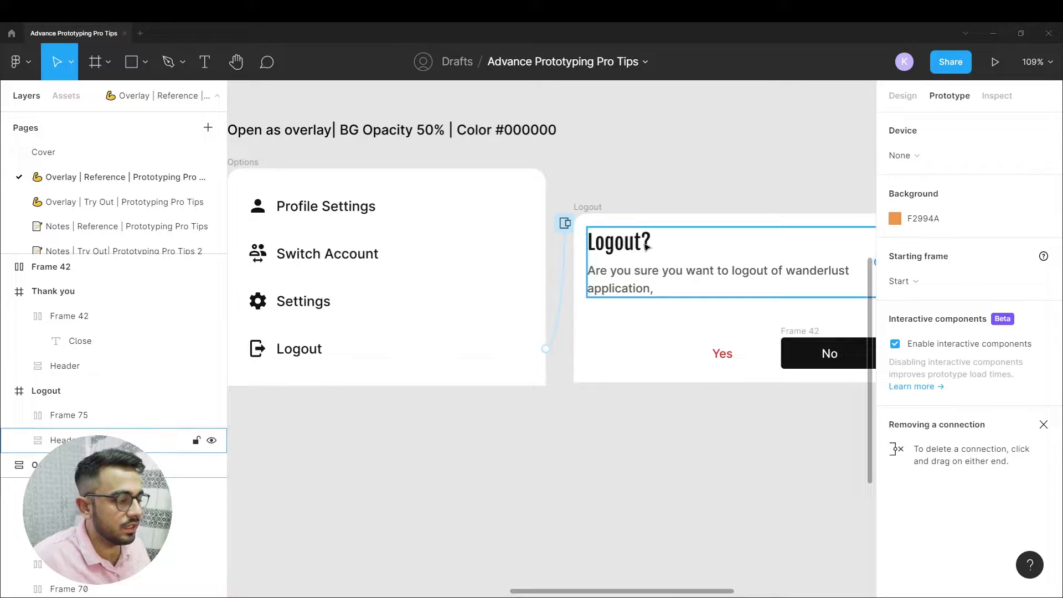
{"action": "left_click", "coordinate": [603, 214]}
Step: Link the Explore button on Start to the Detail Page
{"action": "left_click", "coordinate": [631, 188]}
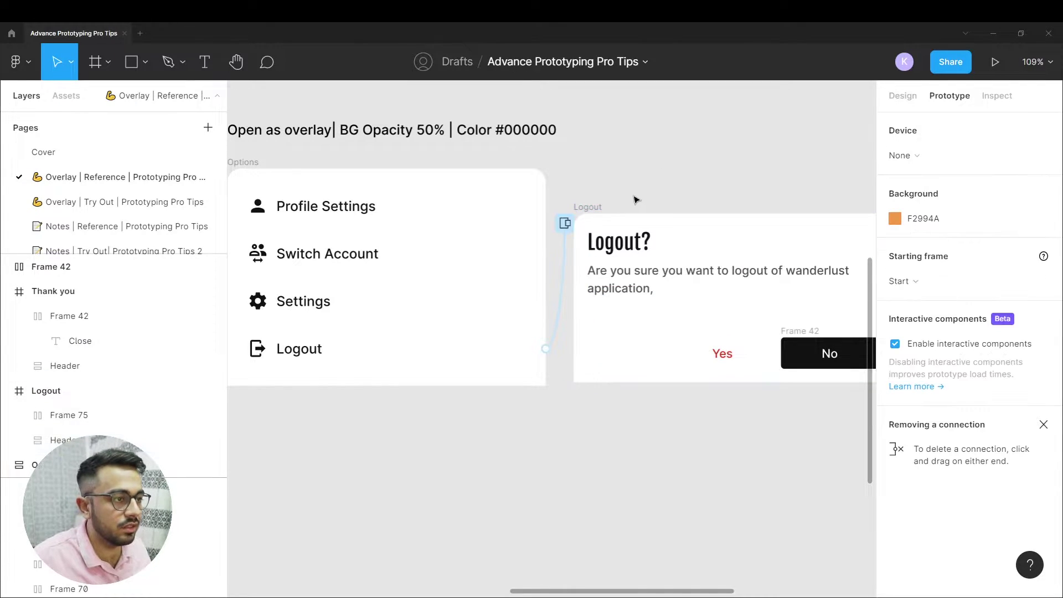
{"action": "scroll", "coordinate": [636, 199], "scroll_direction": "down", "scroll_amount": 4}
{"action": "scroll", "coordinate": [701, 321], "scroll_direction": "up", "scroll_amount": 1}
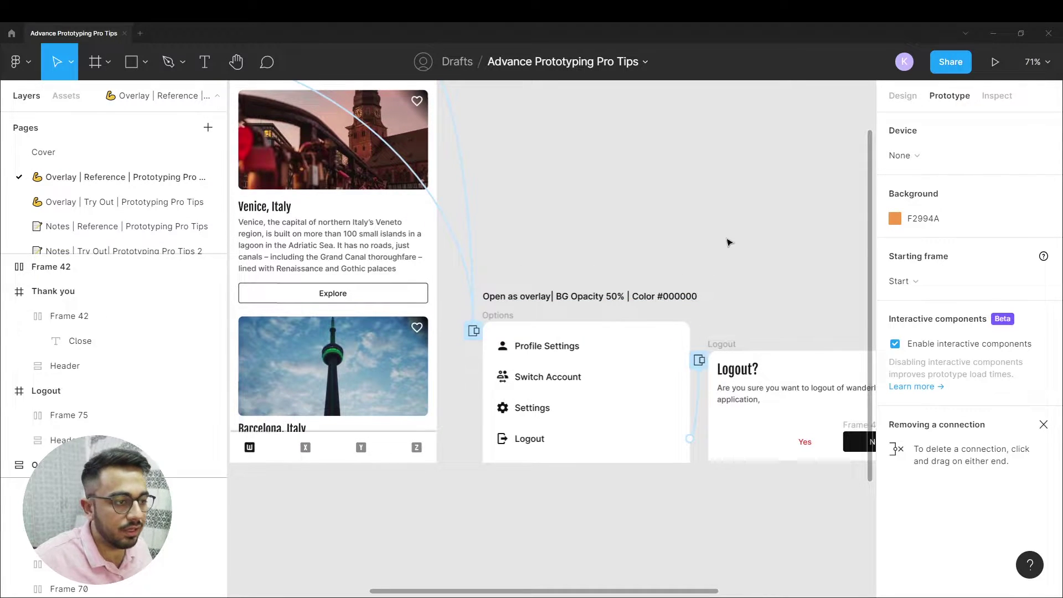
{"action": "scroll", "coordinate": [697, 229], "scroll_direction": "down", "scroll_amount": 3}
{"action": "scroll", "coordinate": [692, 238], "scroll_direction": "up", "scroll_amount": 2}
{"action": "scroll", "coordinate": [702, 230], "scroll_direction": "up", "scroll_amount": 1}
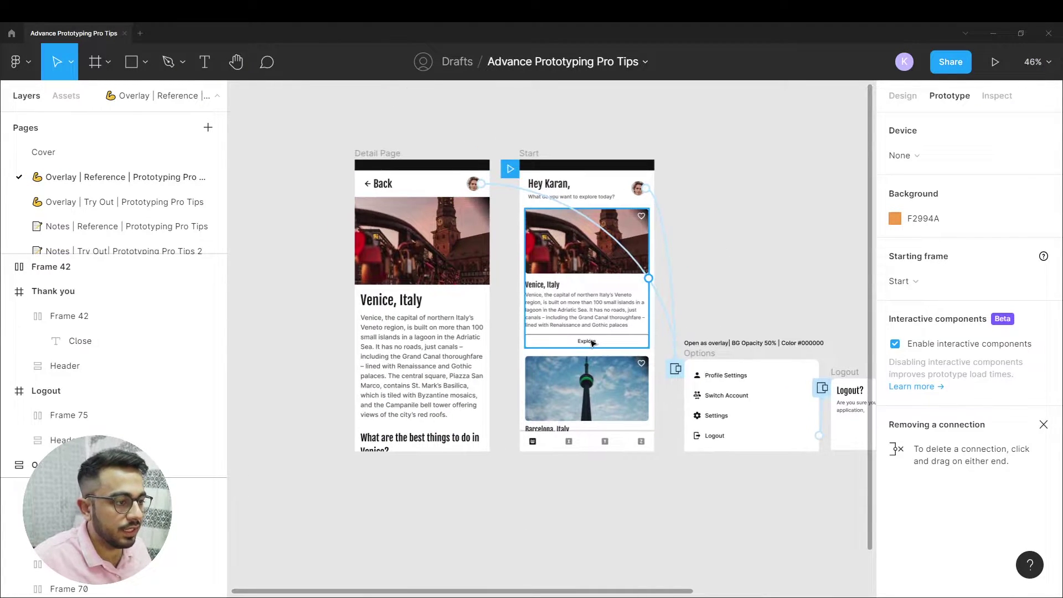
{"action": "left_click", "coordinate": [592, 343]}
{"action": "scroll", "coordinate": [591, 342], "scroll_direction": "up", "scroll_amount": 2}
{"action": "left_click_drag", "start_coordinate": [679, 341], "coordinate": [416, 338]}
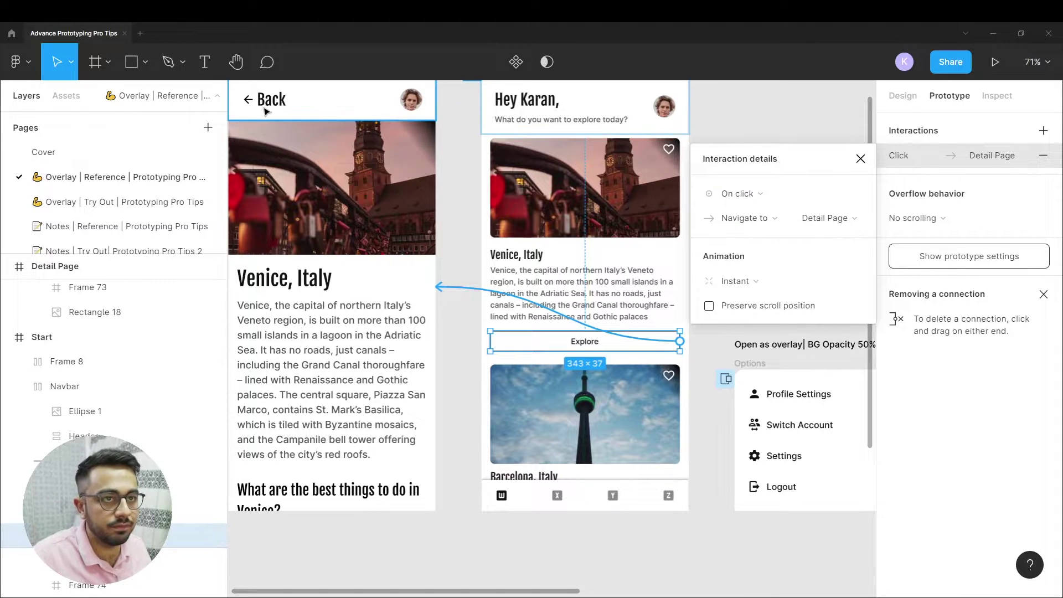
Step: Check the Detail Page's Back connection and drag the flow starting point toward Detail Page
{"action": "left_click", "coordinate": [321, 105]}
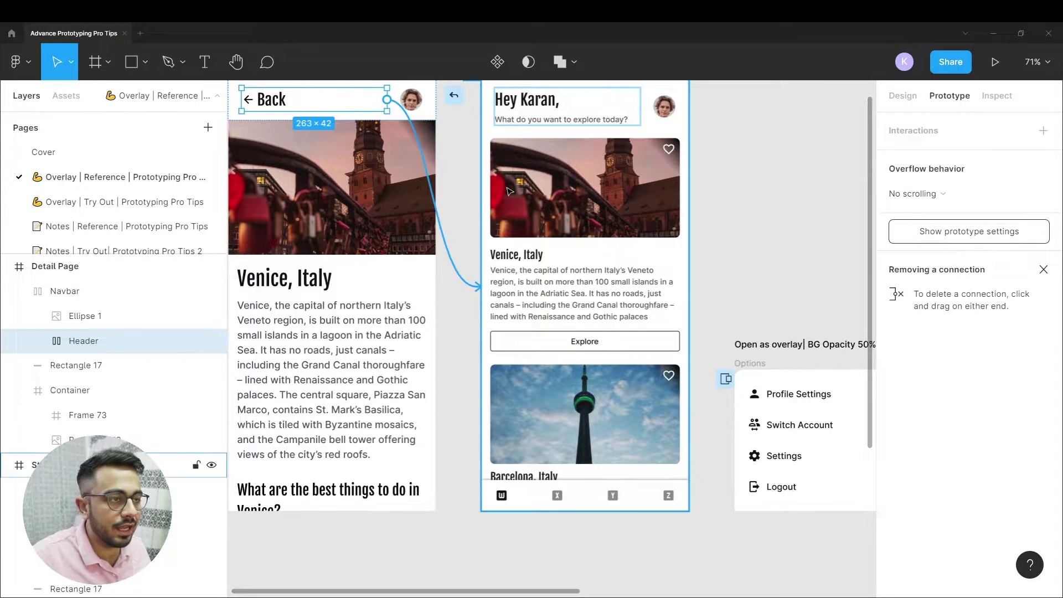
{"action": "left_click", "coordinate": [714, 130]}
{"action": "scroll", "coordinate": [714, 131], "scroll_direction": "up", "scroll_amount": 2}
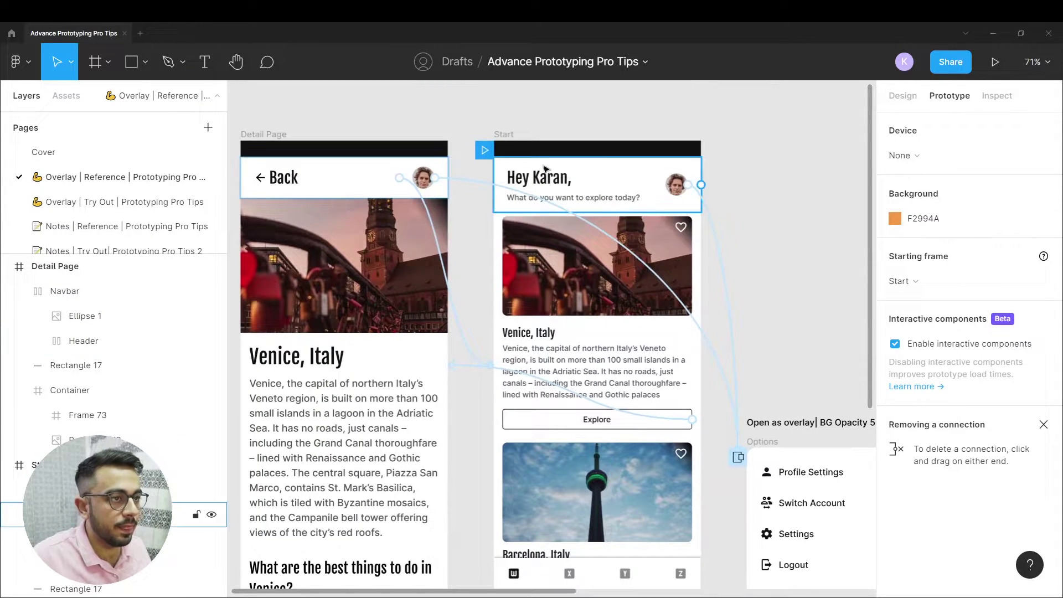
{"action": "left_click", "coordinate": [493, 152]}
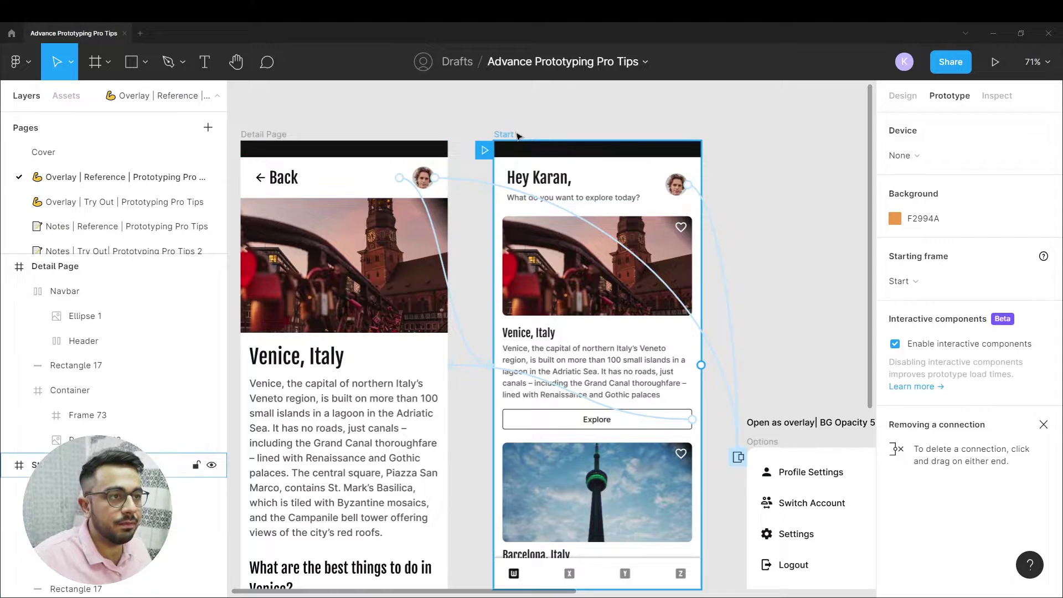
{"action": "scroll", "coordinate": [553, 155], "scroll_direction": "up", "scroll_amount": 1}
{"action": "scroll", "coordinate": [554, 155], "scroll_direction": "left", "scroll_amount": 5}
{"action": "mouse_move", "coordinate": [635, 180]}
{"action": "left_mouse_down"}
{"action": "mouse_move", "coordinate": [554, 218]}
{"action": "mouse_move", "coordinate": [376, 180]}
{"action": "mouse_move", "coordinate": [616, 187]}
{"action": "left_mouse_up"}
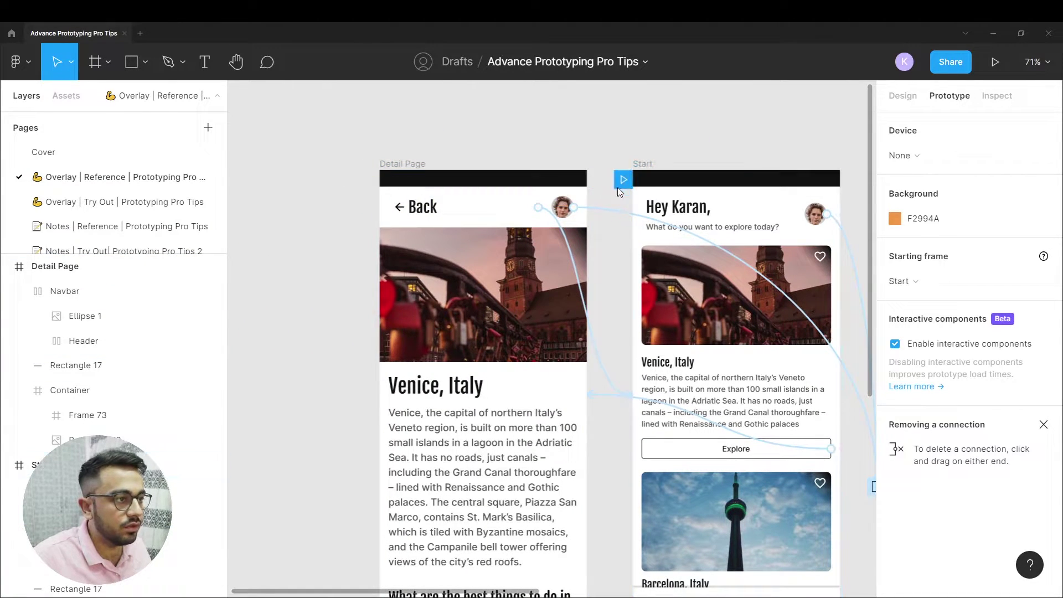
{"action": "scroll", "coordinate": [616, 187], "scroll_direction": "right", "scroll_amount": 5}
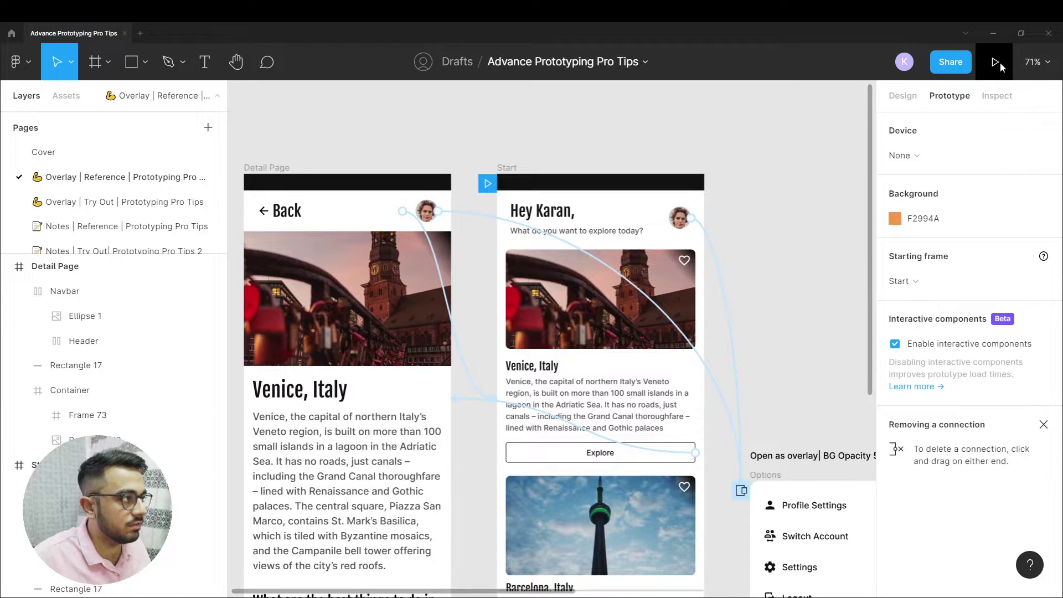
Step: Set the preview device to iPhone 11 Pro and present the prototype from Start
{"action": "left_click", "coordinate": [507, 167]}
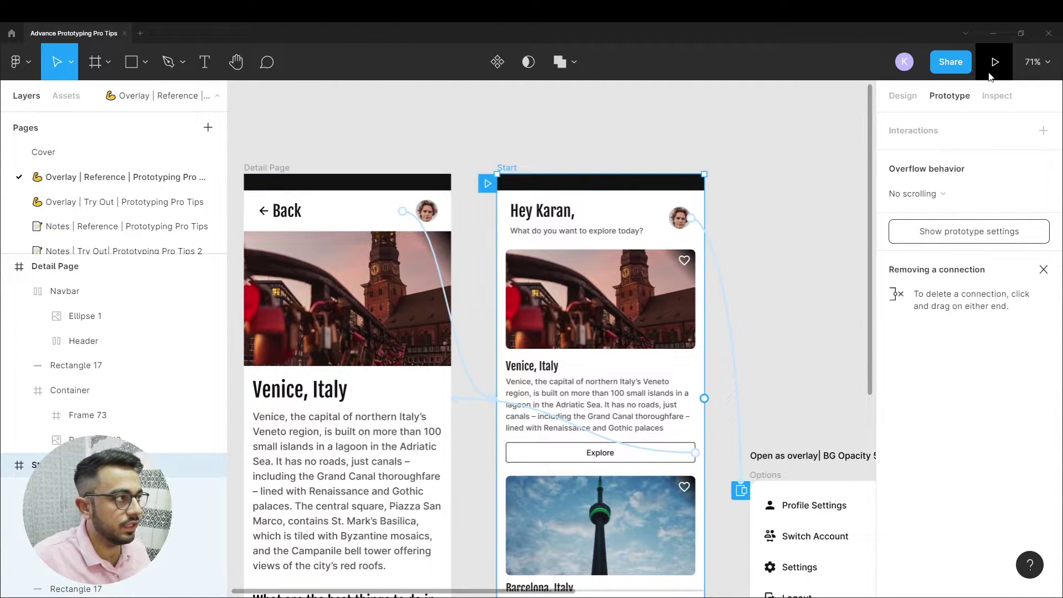
{"action": "left_click", "coordinate": [930, 234]}
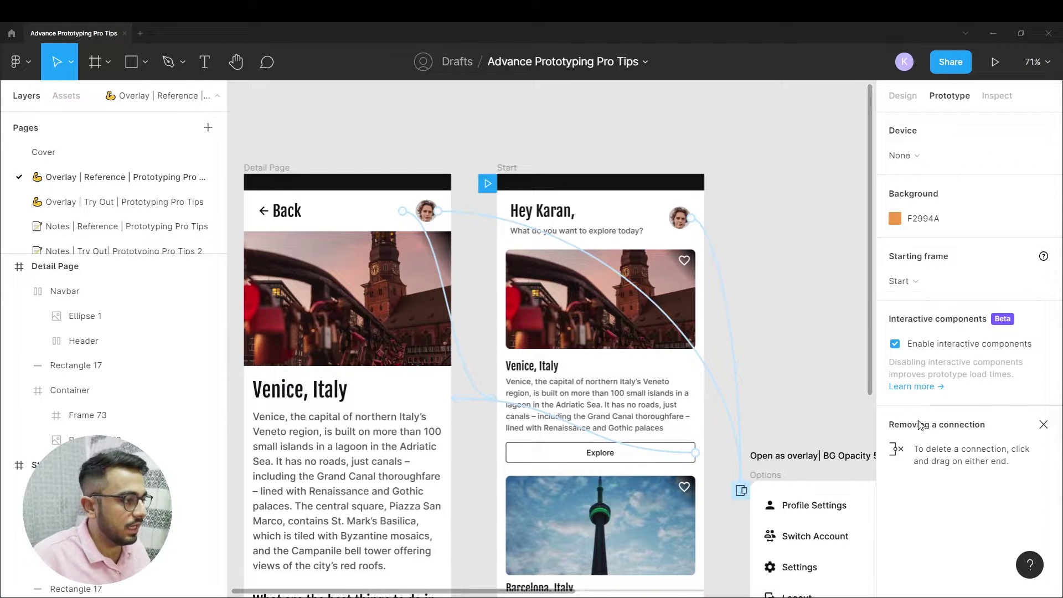
{"action": "left_click", "coordinate": [906, 157]}
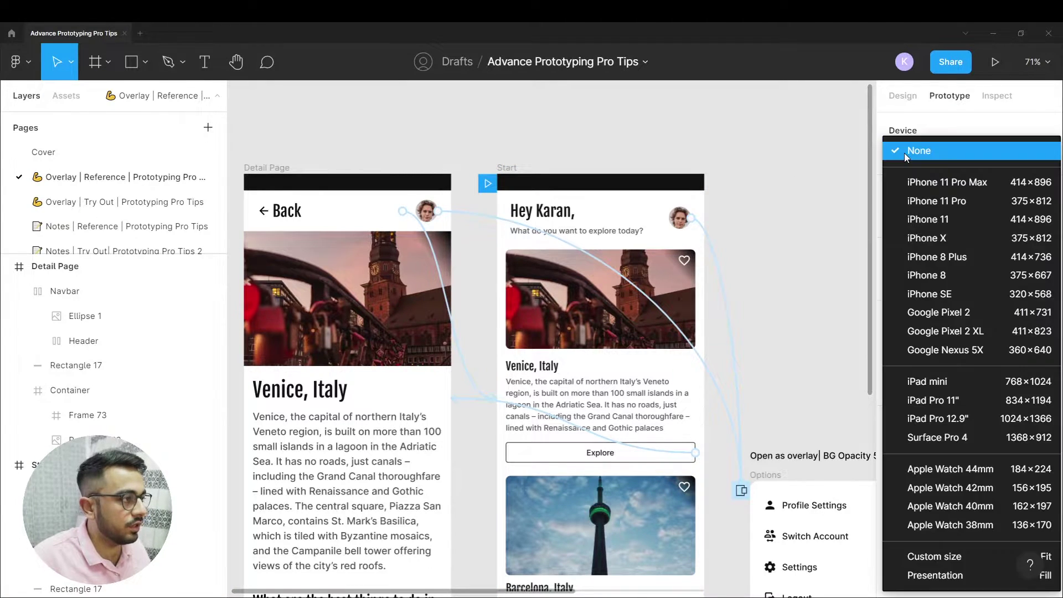
{"action": "left_click", "coordinate": [931, 200]}
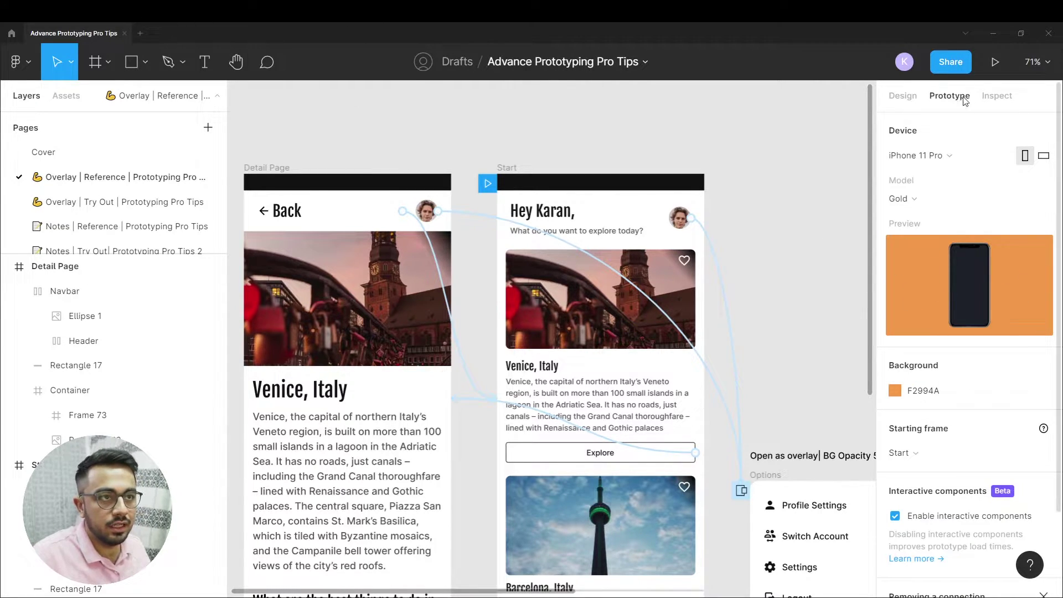
{"action": "left_click", "coordinate": [994, 61]}
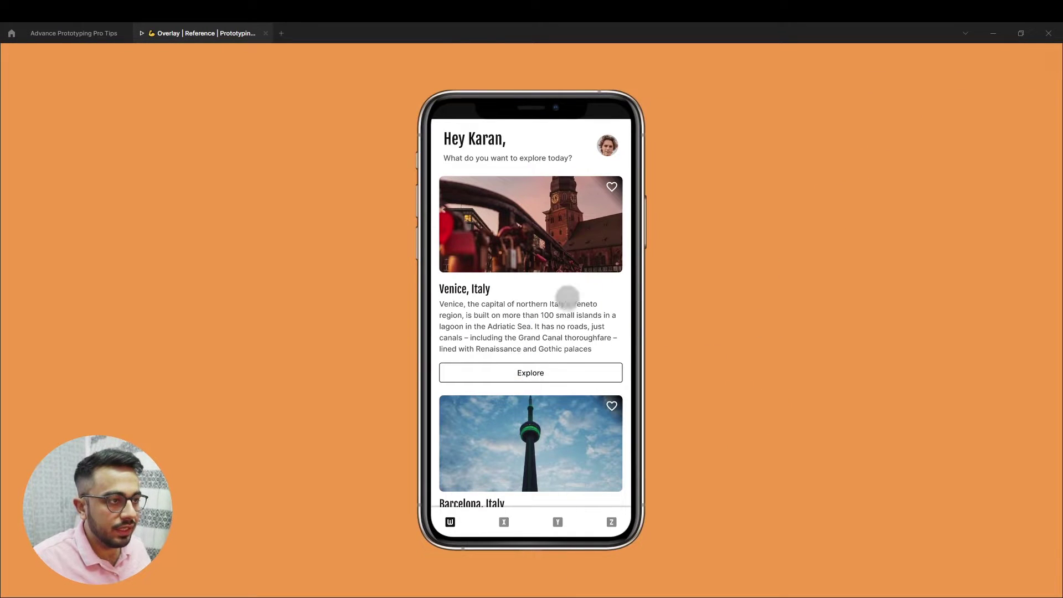
Step: Open, dismiss and reopen the avatar options overlay, tap Logout, then return to the editor
{"action": "left_click", "coordinate": [608, 145]}
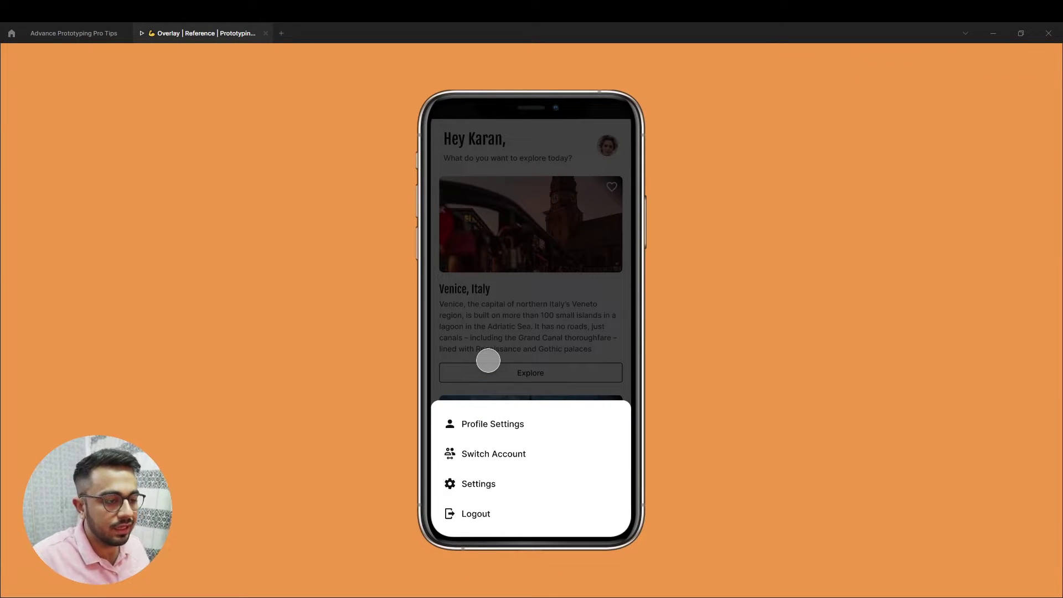
{"action": "left_click", "coordinate": [509, 225]}
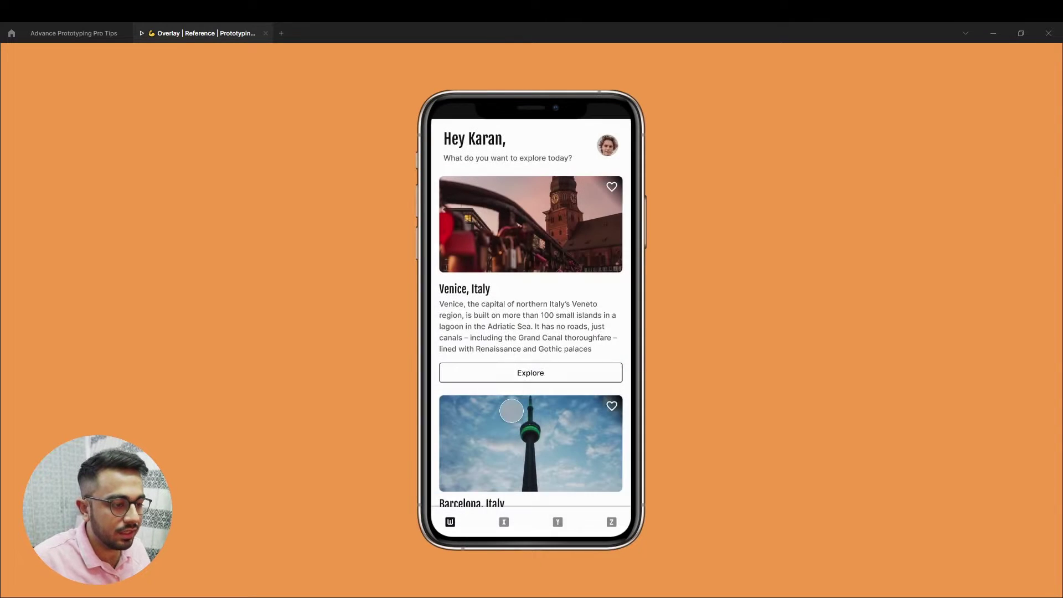
{"action": "left_click", "coordinate": [607, 147]}
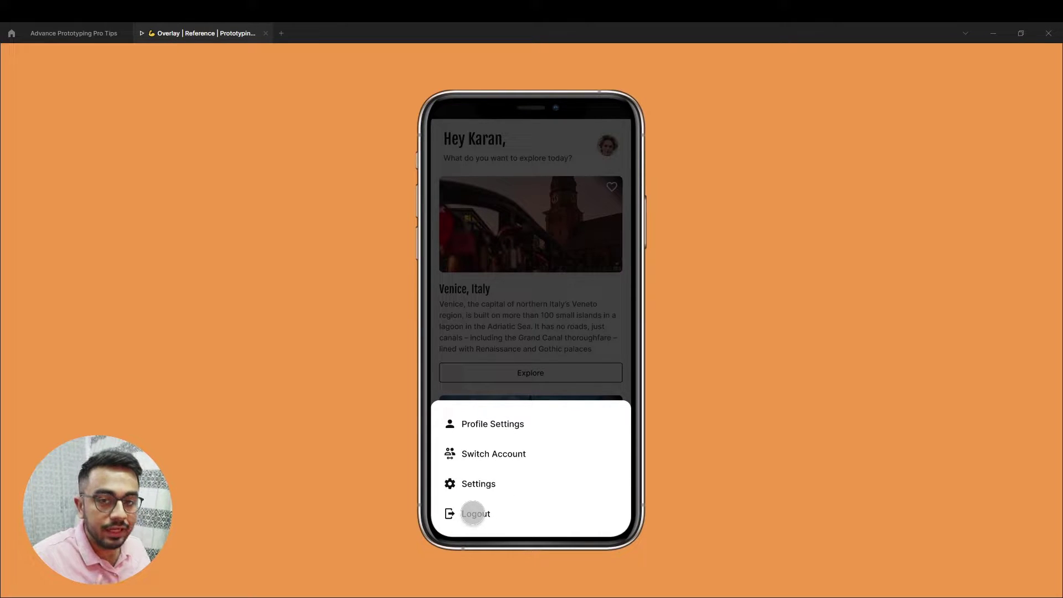
{"action": "left_click", "coordinate": [473, 513]}
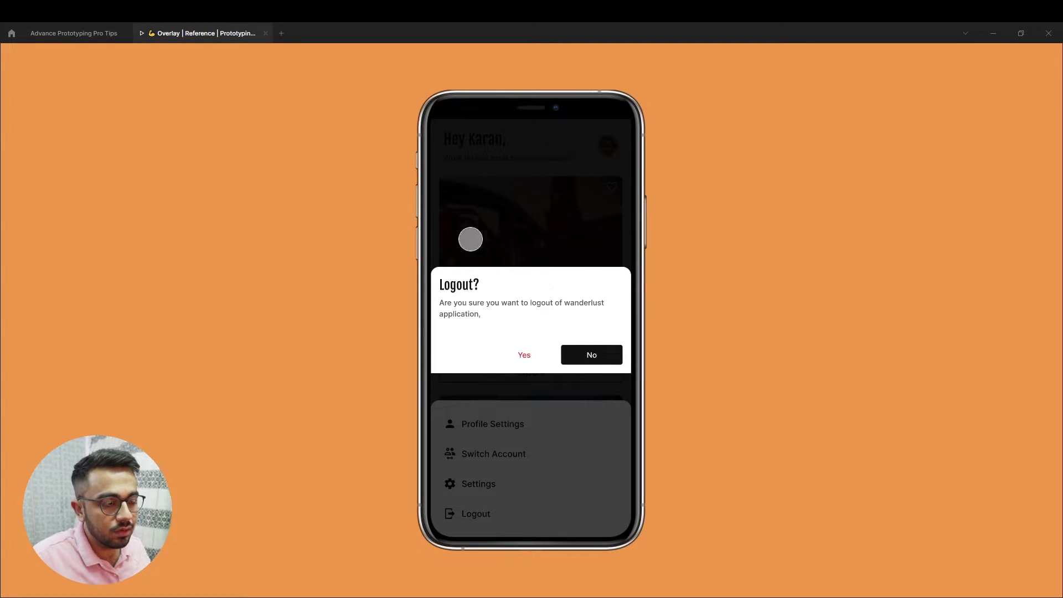
{"action": "left_click", "coordinate": [70, 34]}
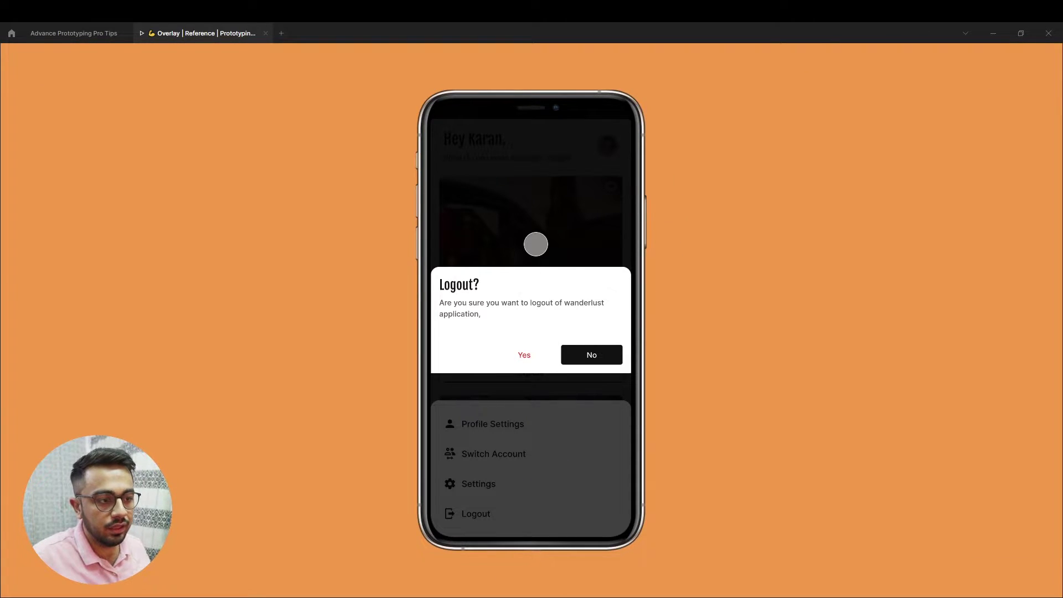
{"action": "left_click", "coordinate": [72, 34]}
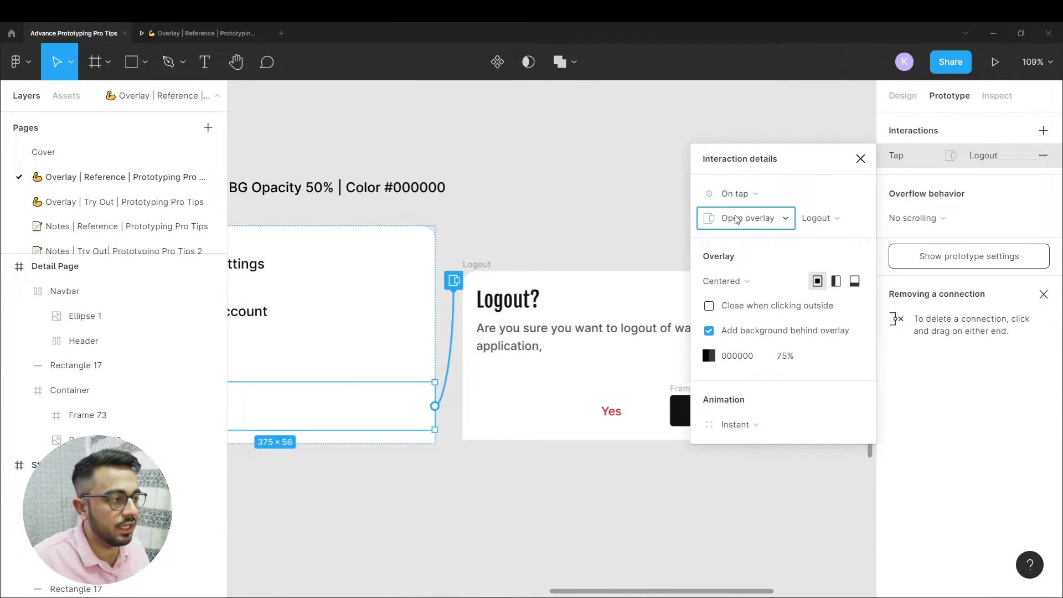
{"action": "left_click", "coordinate": [736, 218]}
{"action": "left_click", "coordinate": [736, 236]}
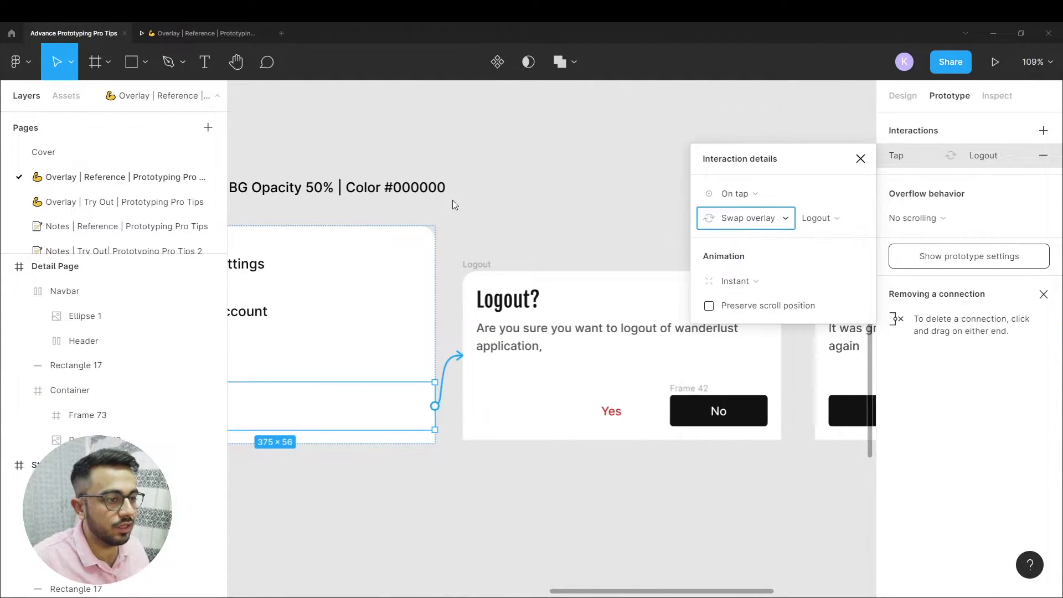
{"action": "left_click", "coordinate": [528, 230]}
{"action": "left_click_drag", "start_coordinate": [441, 246], "coordinate": [587, 216]}
{"action": "left_click", "coordinate": [284, 200]}
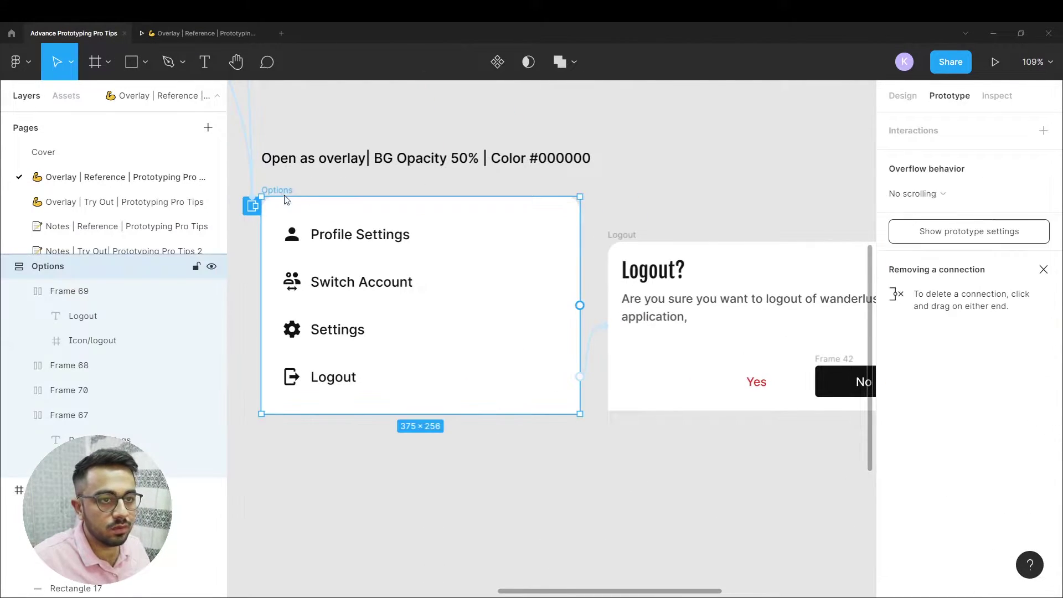
{"action": "left_click", "coordinate": [606, 331]}
{"action": "left_click", "coordinate": [607, 201]}
{"action": "scroll", "coordinate": [553, 206], "scroll_direction": "right", "scroll_amount": 3}
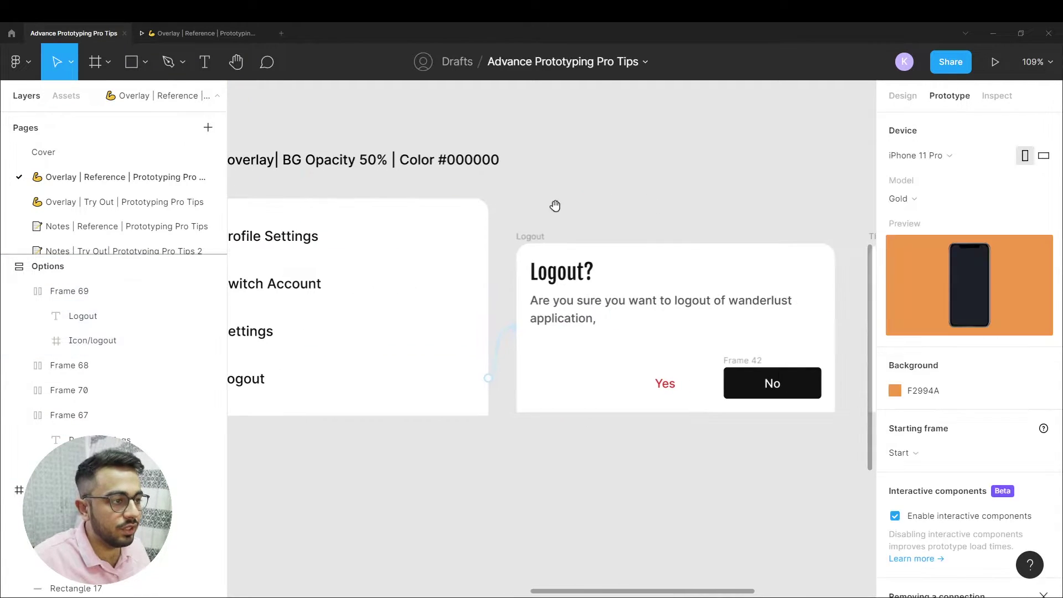
{"action": "scroll", "coordinate": [508, 347], "scroll_direction": "left", "scroll_amount": 3}
{"action": "left_click", "coordinate": [599, 336]}
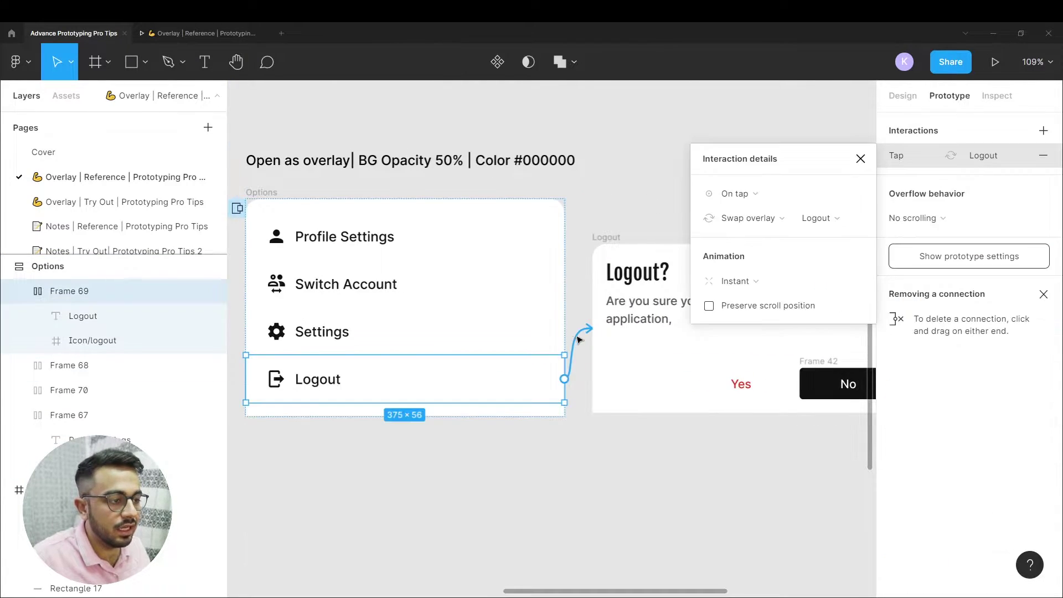
{"action": "left_click", "coordinate": [254, 204]}
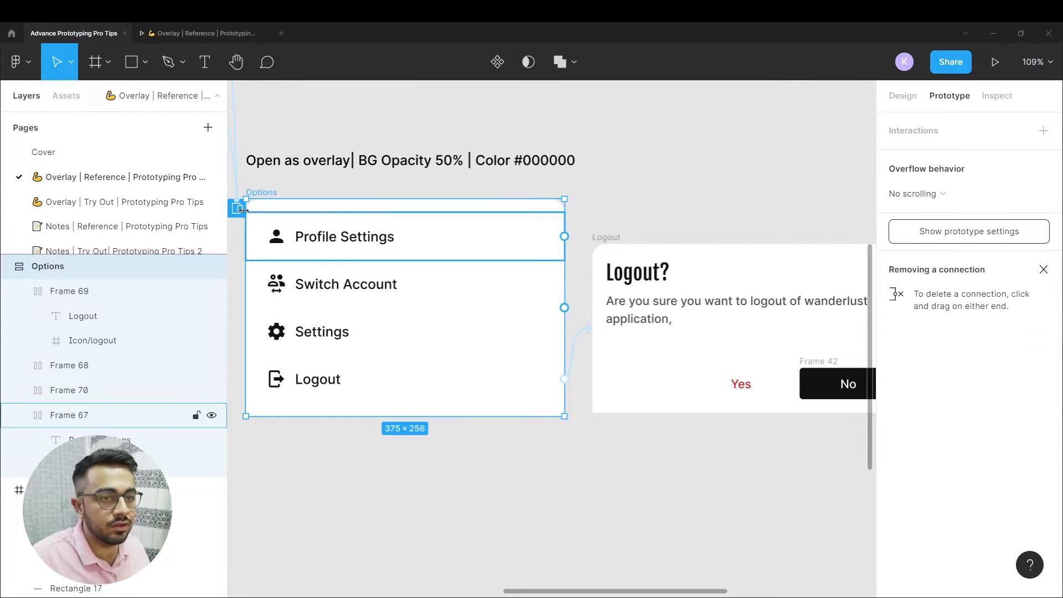
{"action": "left_click", "coordinate": [343, 244]}
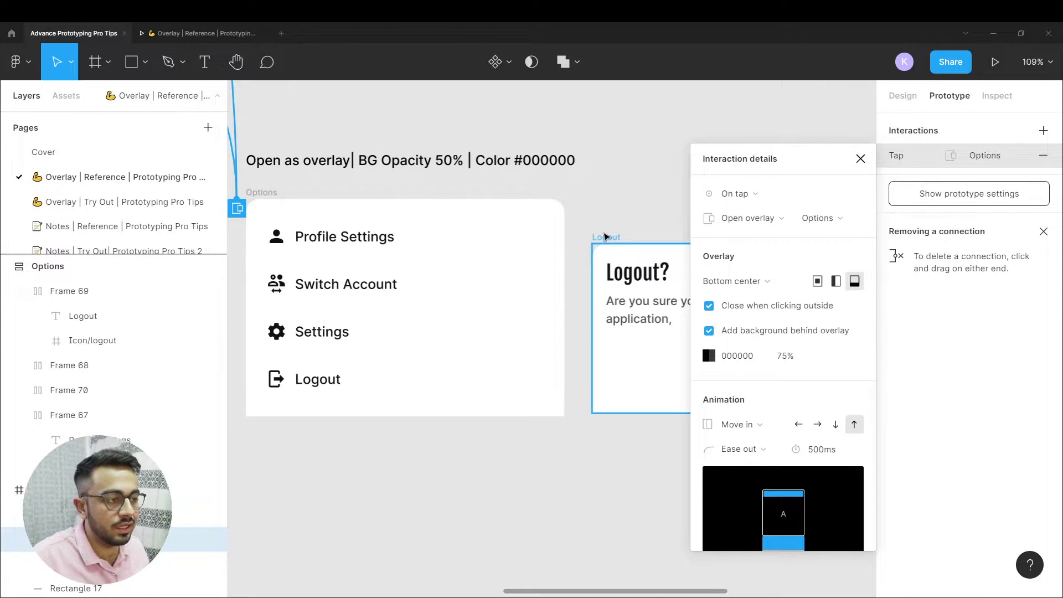
{"action": "left_click", "coordinate": [605, 237]}
{"action": "left_click", "coordinate": [586, 331]}
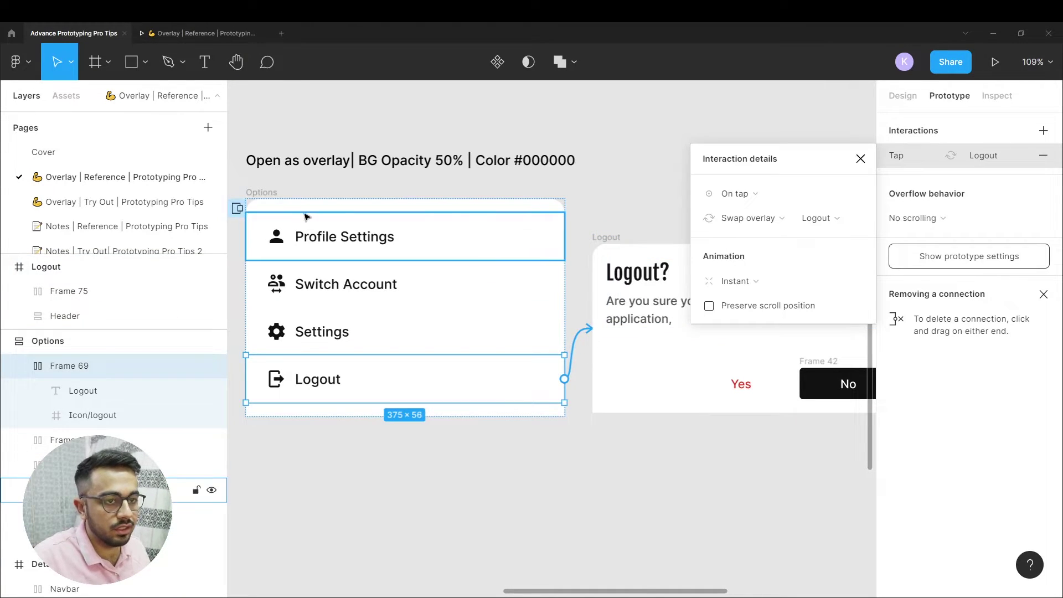
{"action": "left_click", "coordinate": [237, 208]}
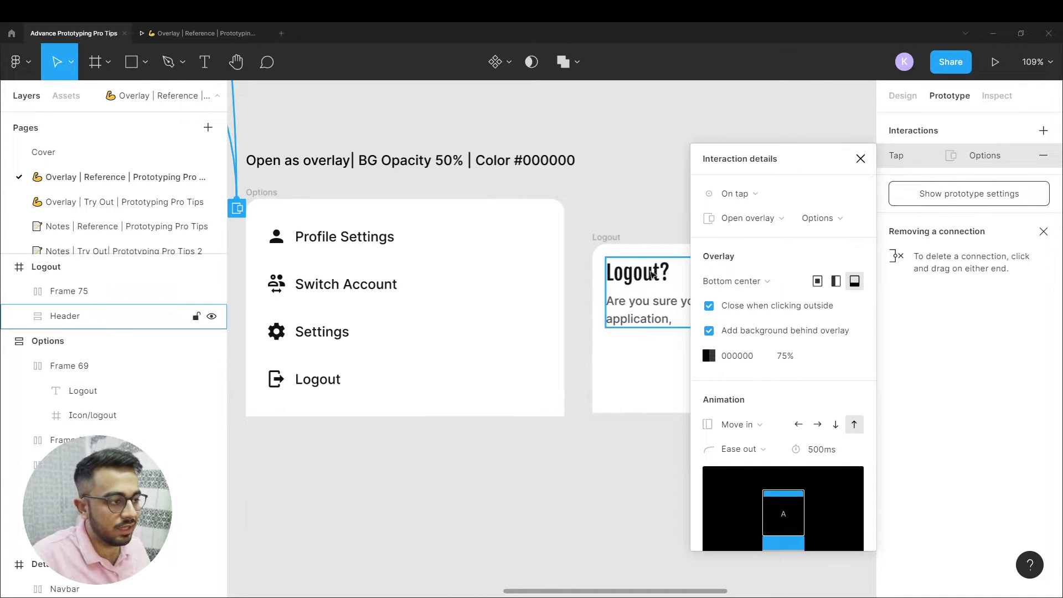
{"action": "left_click", "coordinate": [604, 222]}
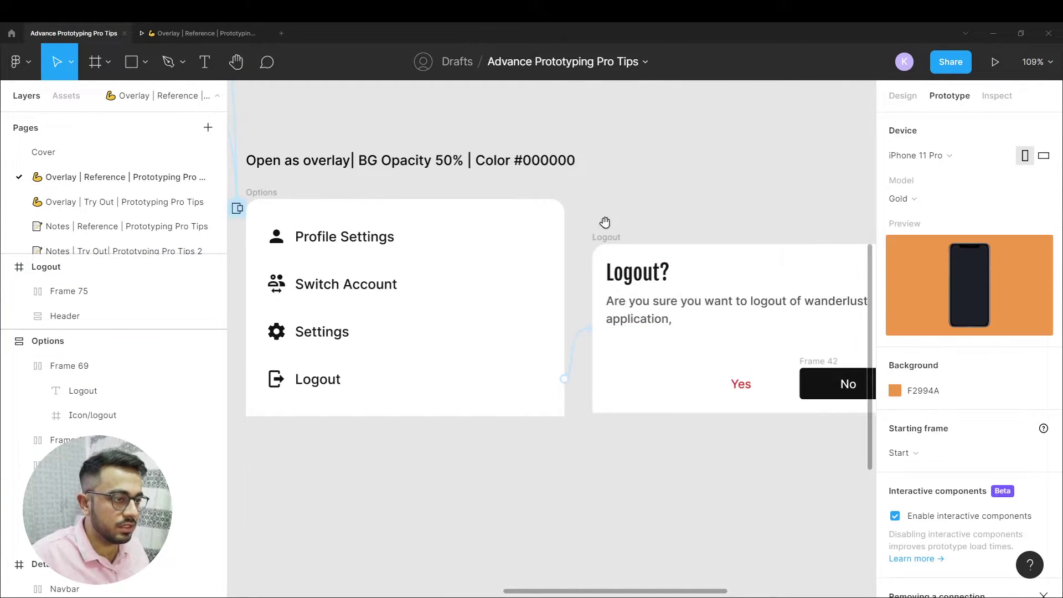
{"action": "scroll", "coordinate": [605, 222], "scroll_direction": "down", "scroll_amount": 1}
{"action": "scroll", "coordinate": [530, 332], "scroll_direction": "right", "scroll_amount": 4}
Step: Select the No button inside the Logout card's Yes/No row
{"action": "left_click", "coordinate": [496, 333]}
{"action": "left_click", "coordinate": [496, 330]}
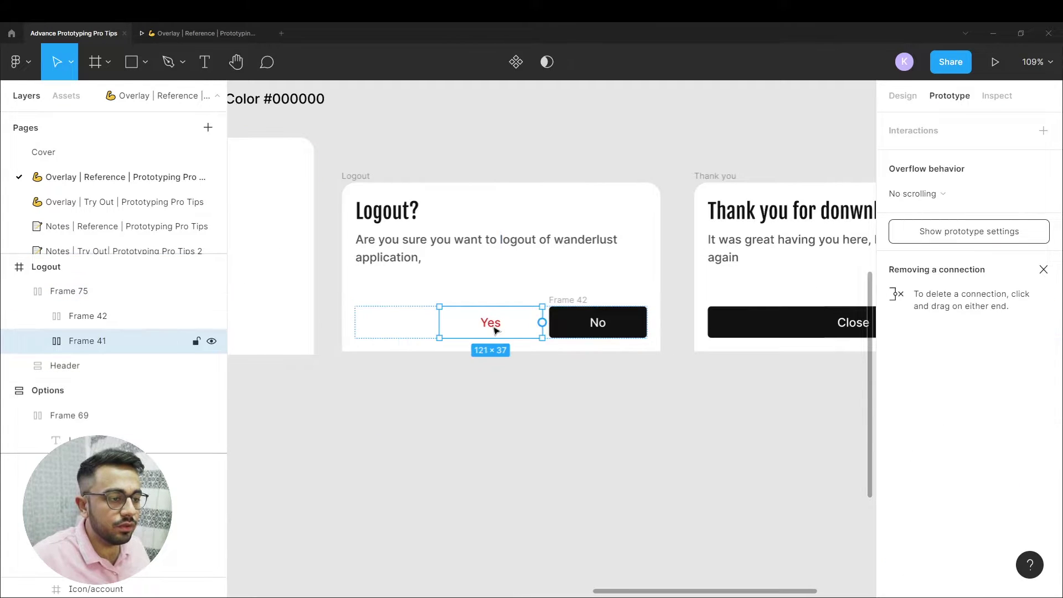
{"action": "left_click", "coordinate": [349, 175]}
{"action": "left_click", "coordinate": [619, 331]}
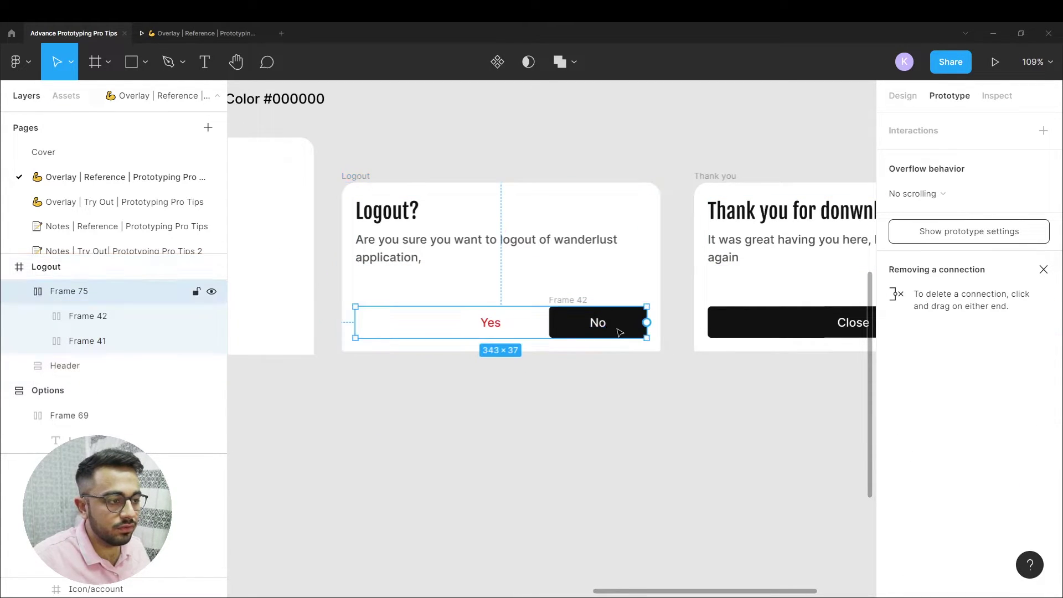
{"action": "left_click", "coordinate": [619, 331]}
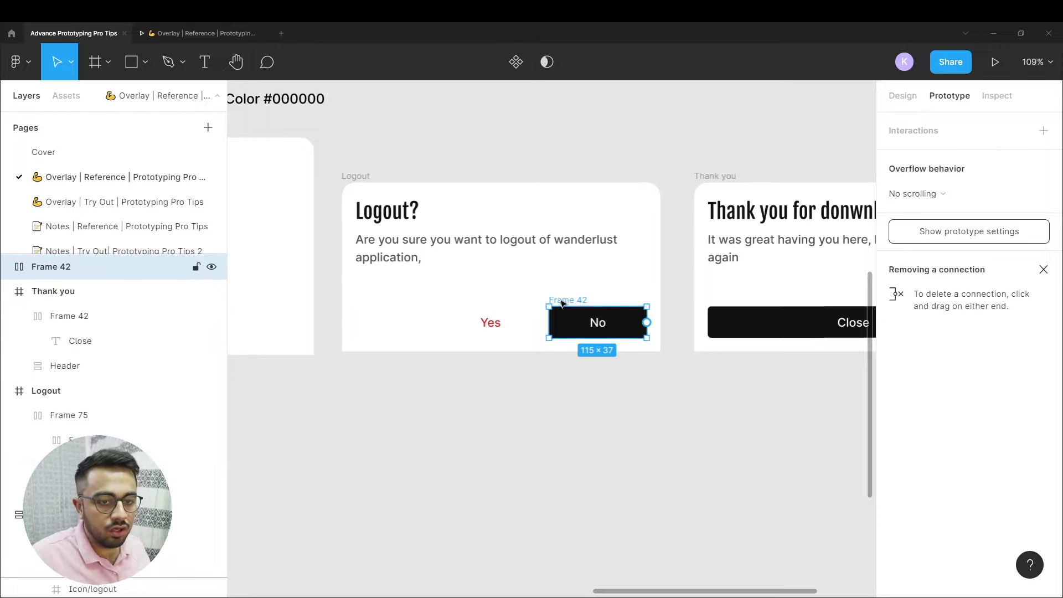
{"action": "left_click_drag", "start_coordinate": [561, 303], "coordinate": [578, 334]}
{"action": "left_click", "coordinate": [578, 334]}
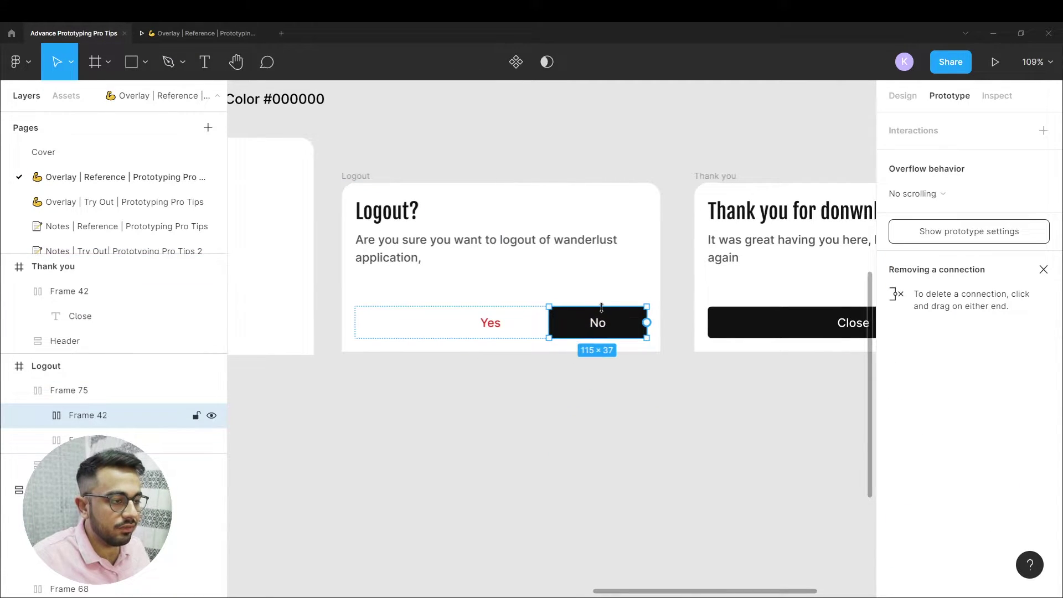
{"action": "left_click", "coordinate": [422, 125]}
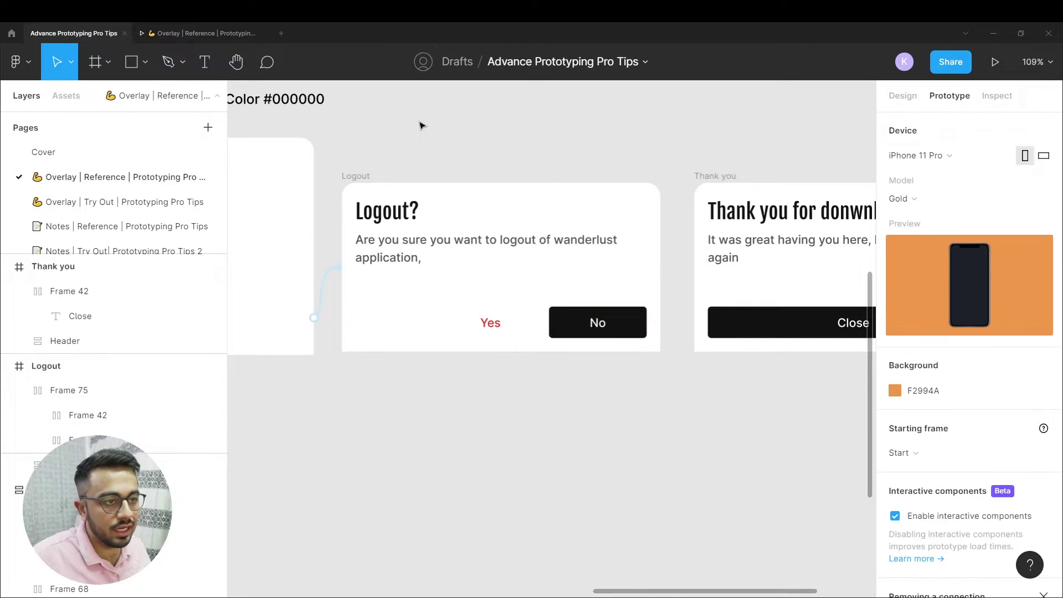
{"action": "left_click", "coordinate": [572, 335]}
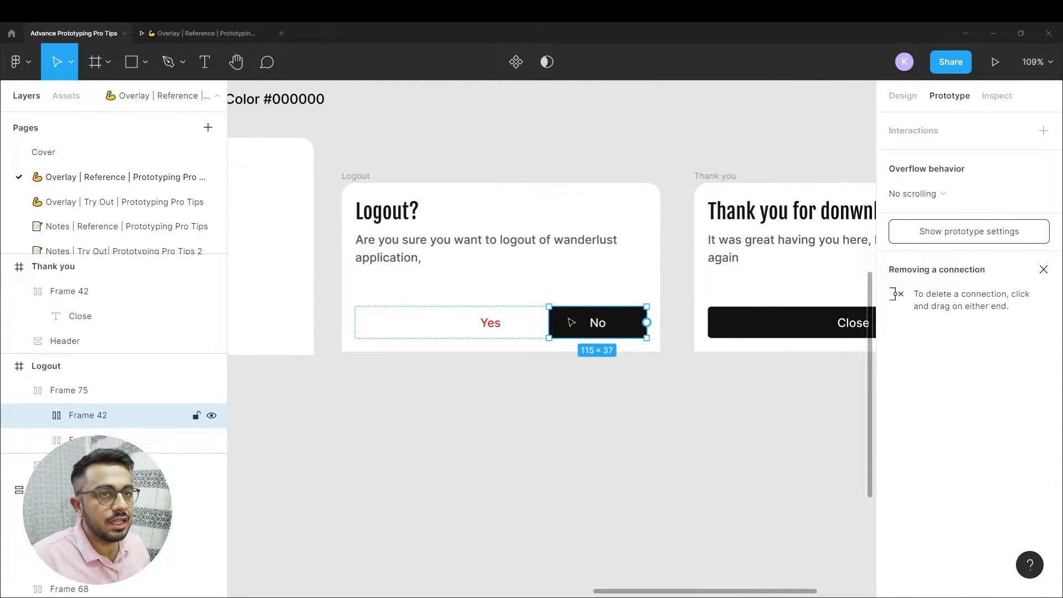
Step: Connect No to Back on tap and close the Interaction details
{"action": "scroll", "coordinate": [572, 323], "scroll_direction": "down", "scroll_amount": 6}
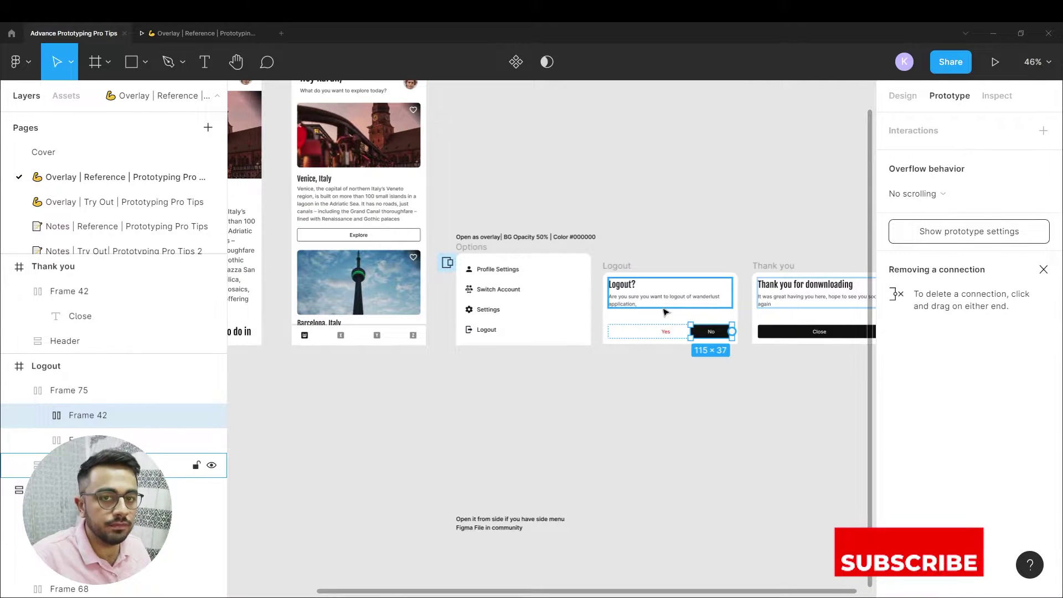
{"action": "scroll", "coordinate": [747, 340], "scroll_direction": "up", "scroll_amount": 8}
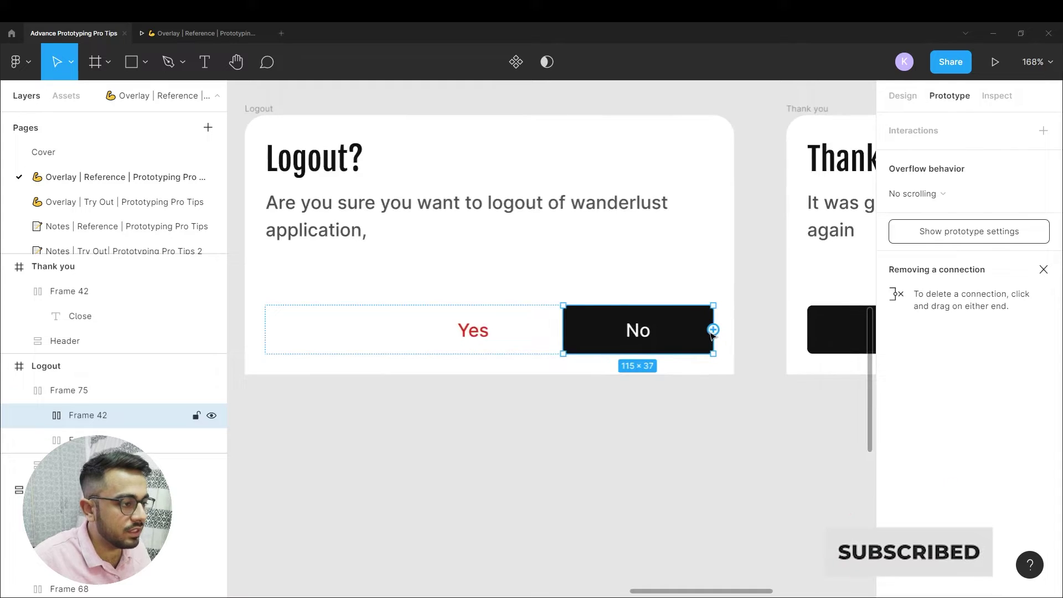
{"action": "left_click_drag", "start_coordinate": [689, 279], "coordinate": [752, 160]}
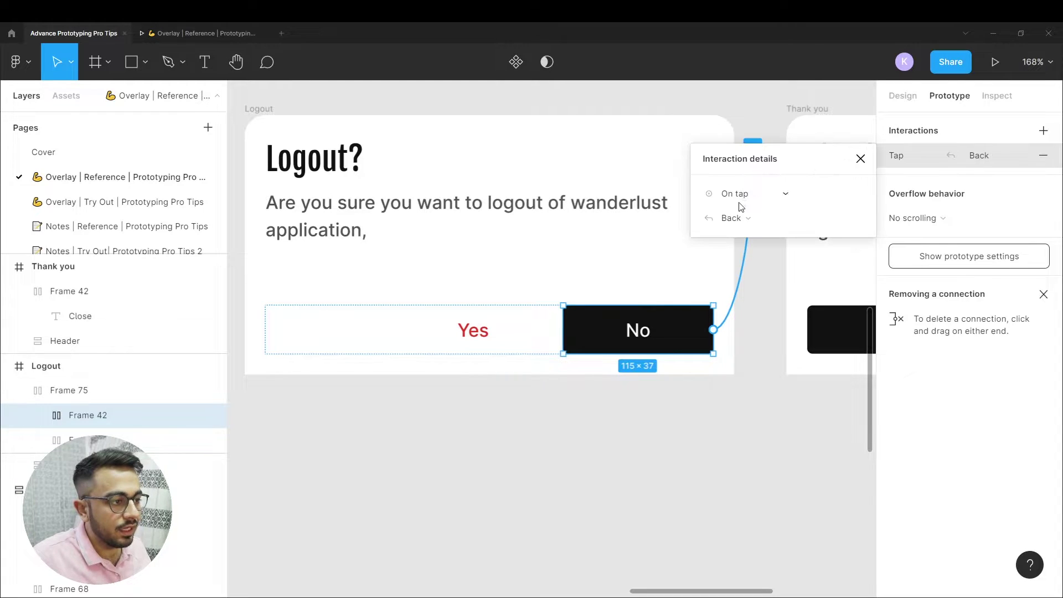
{"action": "left_click", "coordinate": [860, 158]}
{"action": "scroll", "coordinate": [671, 277], "scroll_direction": "down", "scroll_amount": 3}
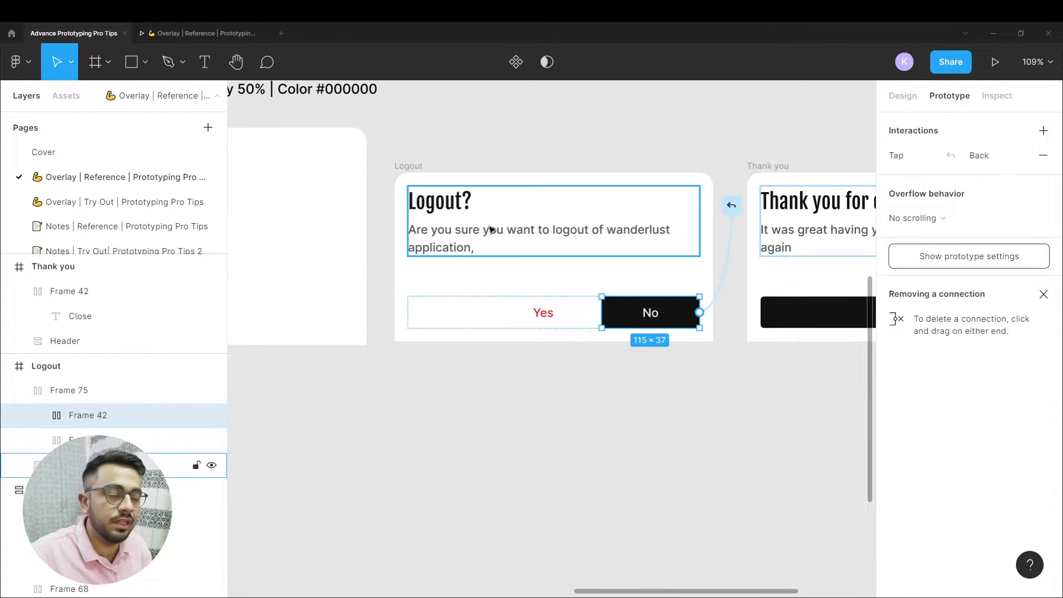
{"action": "left_click", "coordinate": [556, 318]}
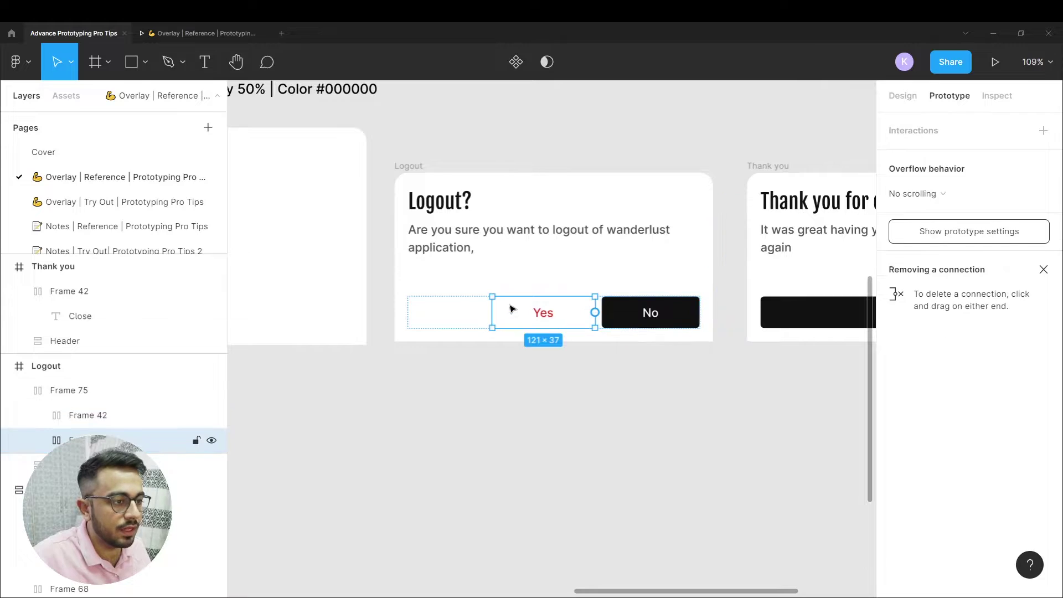
{"action": "scroll", "coordinate": [553, 282], "scroll_direction": "right", "scroll_amount": 5}
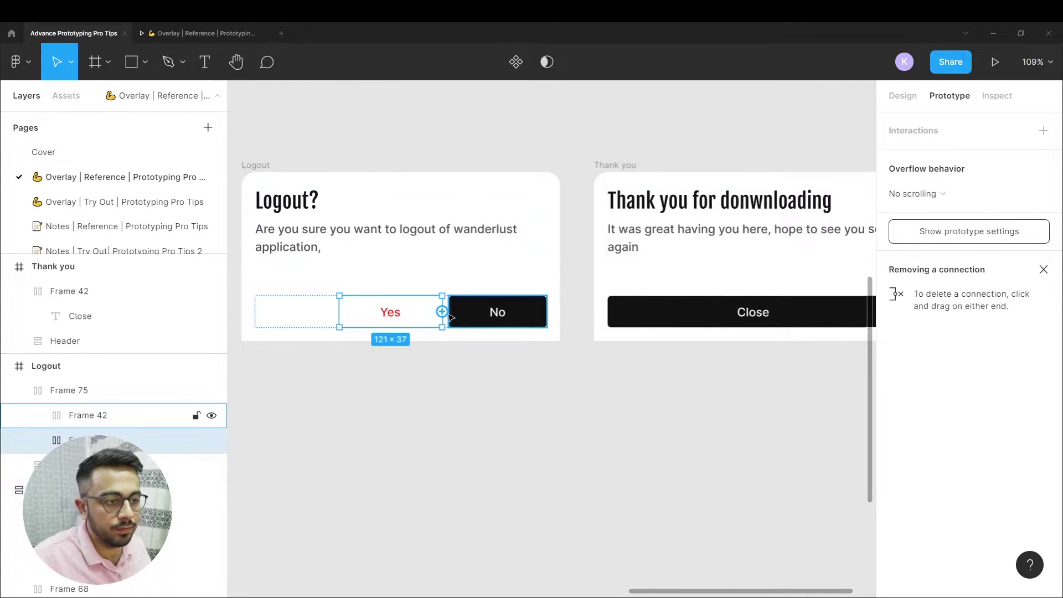
Step: Link Yes to the Thank you card with a Swap overlay action
{"action": "left_click_drag", "start_coordinate": [442, 311], "coordinate": [596, 259]}
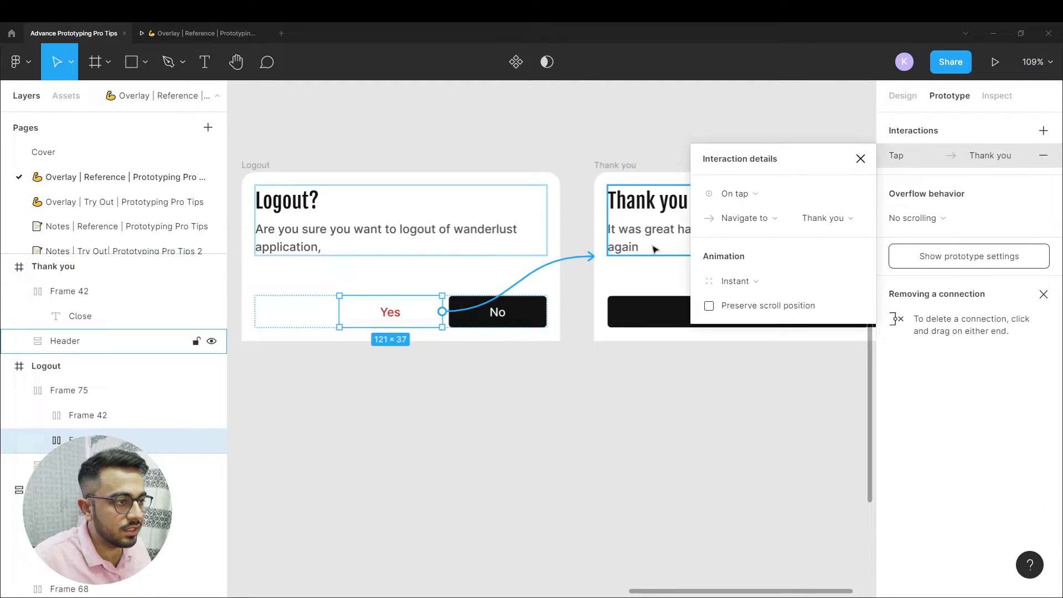
{"action": "left_click", "coordinate": [764, 222]}
{"action": "left_click", "coordinate": [752, 287]}
{"action": "scroll", "coordinate": [669, 232], "scroll_direction": "right", "scroll_amount": 3}
Step: Give the Thank you card's Close button an On tap interaction that closes the overlay
{"action": "left_click", "coordinate": [669, 233]}
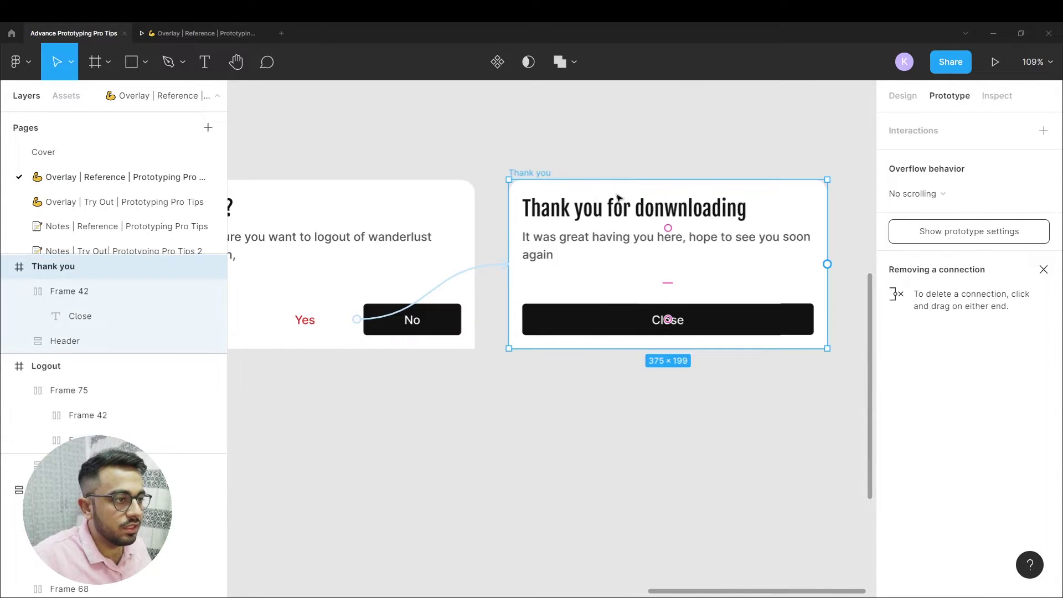
{"action": "left_click", "coordinate": [591, 315]}
{"action": "scroll", "coordinate": [680, 322], "scroll_direction": "down", "scroll_amount": 3}
{"action": "scroll", "coordinate": [680, 322], "scroll_direction": "up", "scroll_amount": 4}
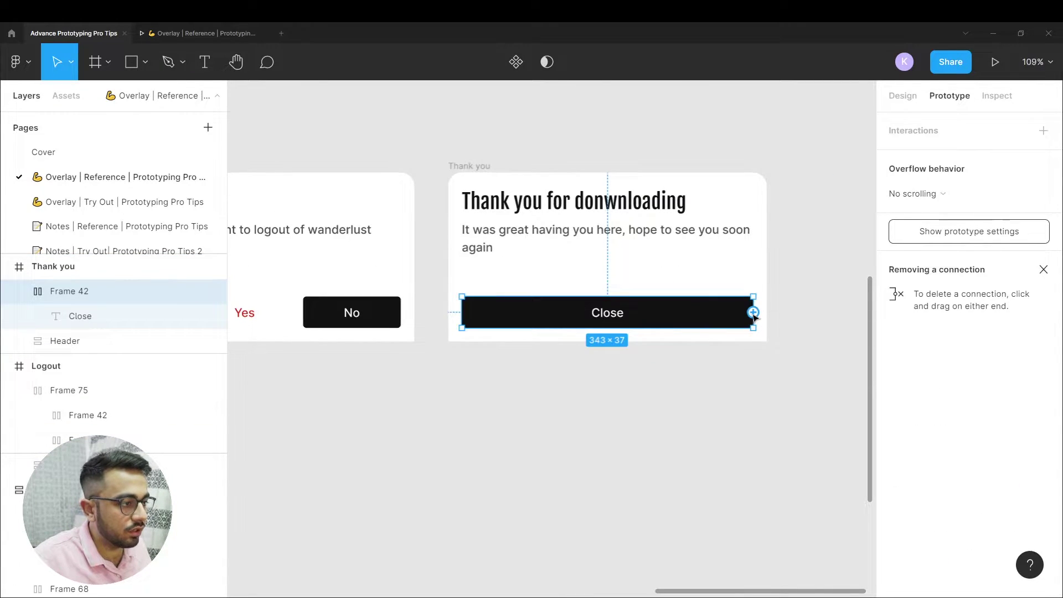
{"action": "left_click_drag", "start_coordinate": [753, 312], "coordinate": [797, 219]}
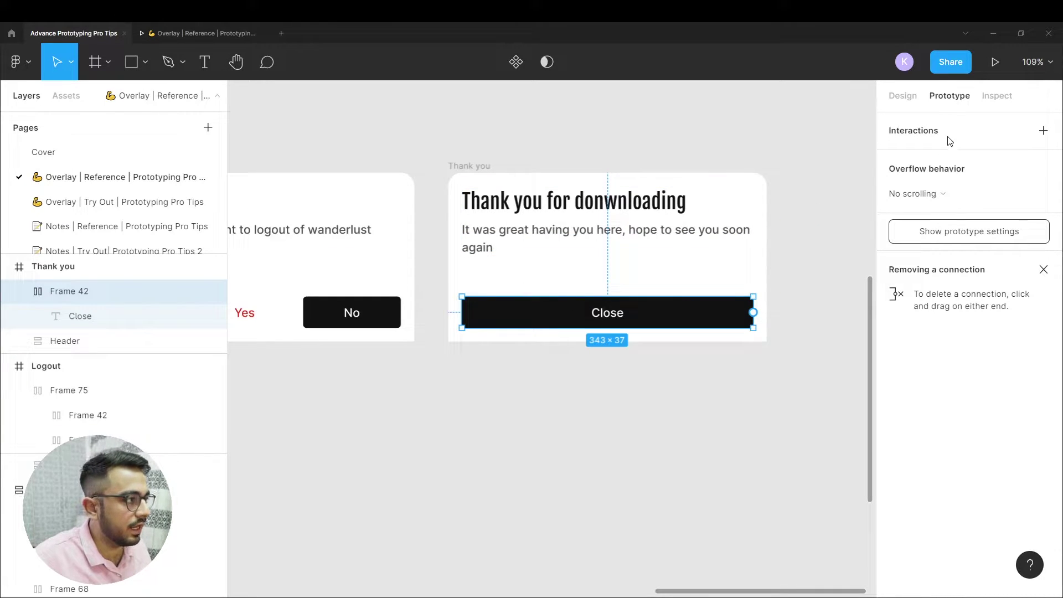
{"action": "left_click", "coordinate": [1043, 131]}
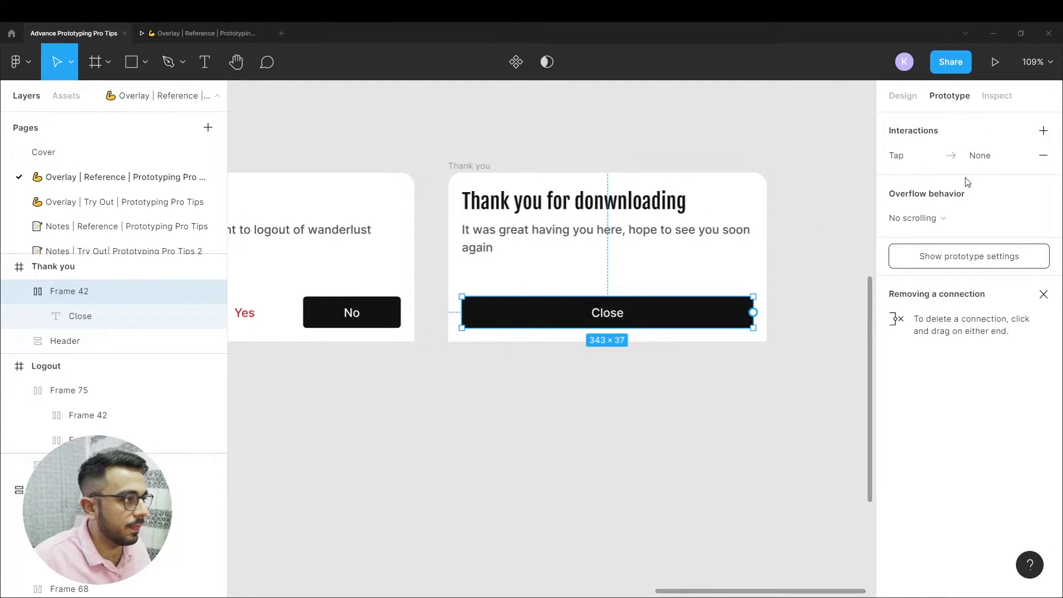
{"action": "left_click", "coordinate": [889, 158]}
{"action": "left_click", "coordinate": [736, 220]}
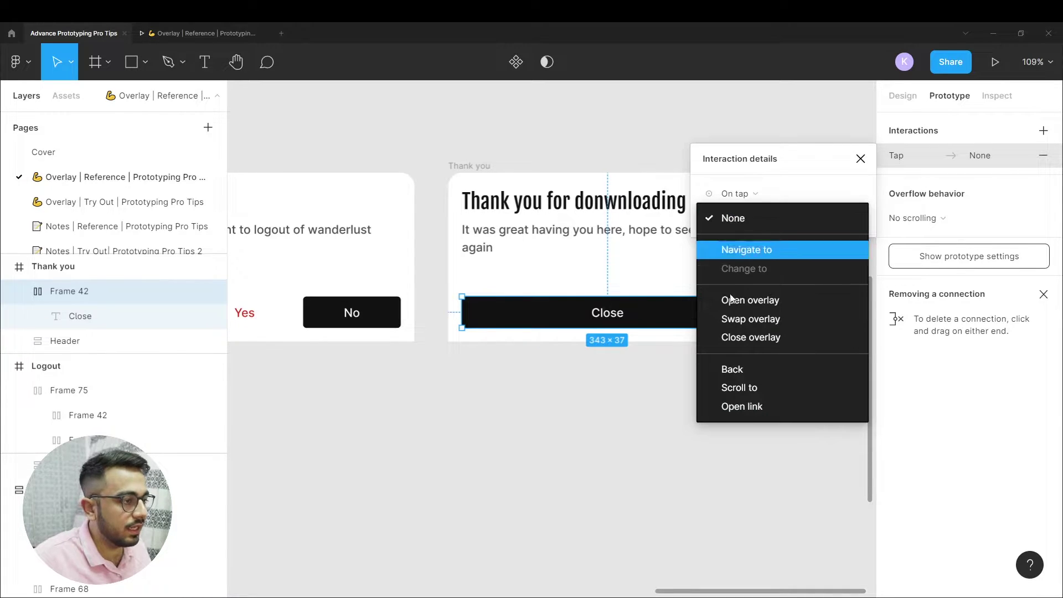
{"action": "left_click", "coordinate": [750, 337]}
{"action": "left_click", "coordinate": [733, 387]}
{"action": "scroll", "coordinate": [733, 387], "scroll_direction": "down", "scroll_amount": 3}
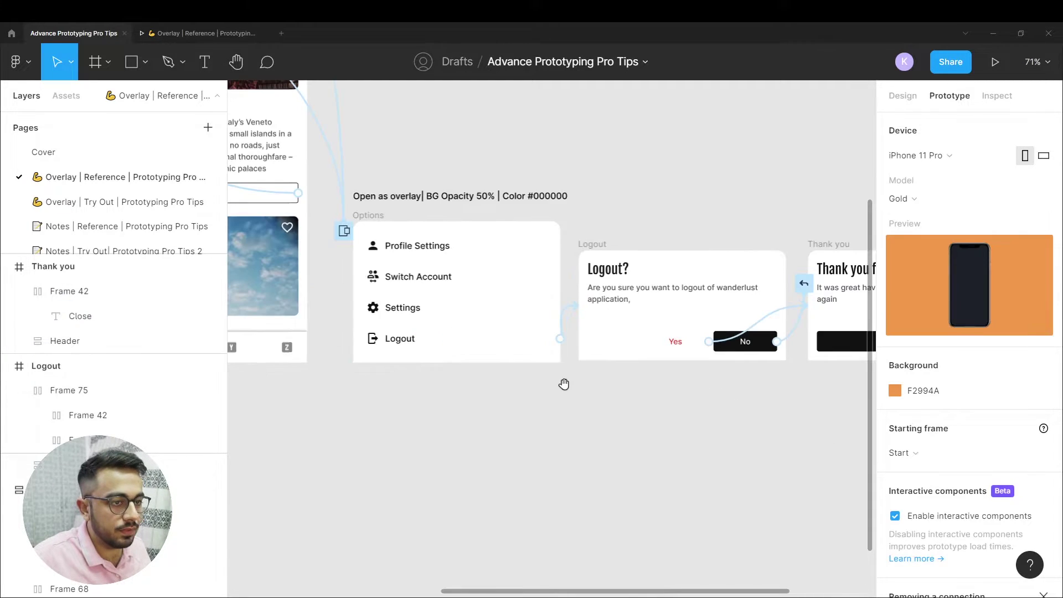
Step: Hide the interface and review the avatar and Logout row connections in Options
{"action": "key", "text": "ctrl+backslash"}
{"action": "scroll", "coordinate": [474, 204], "scroll_direction": "down", "scroll_amount": 3}
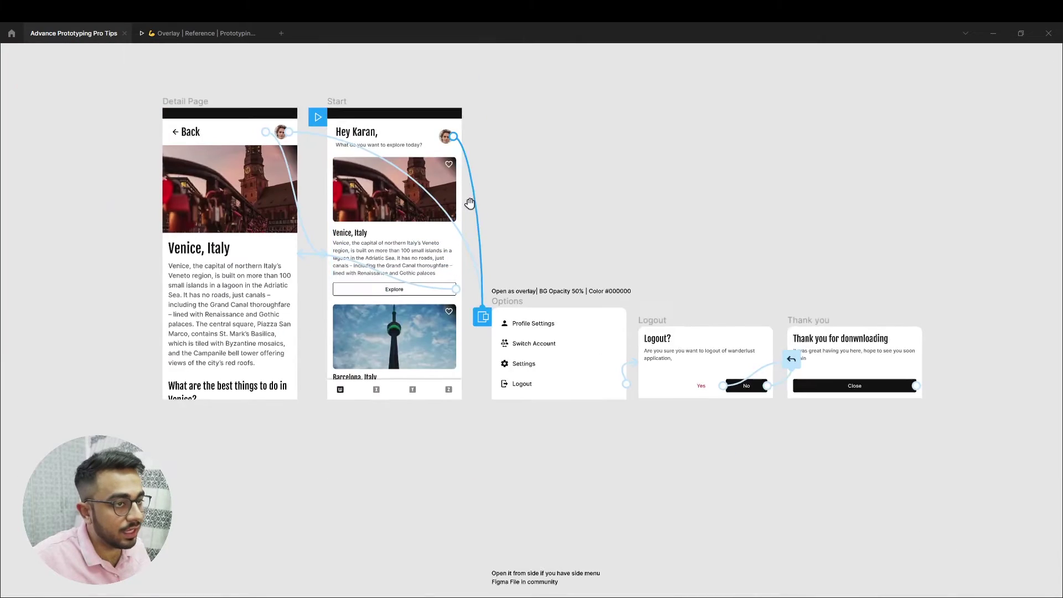
{"action": "scroll", "coordinate": [484, 261], "scroll_direction": "up", "scroll_amount": 3}
{"action": "scroll", "coordinate": [484, 264], "scroll_direction": "up", "scroll_amount": 2}
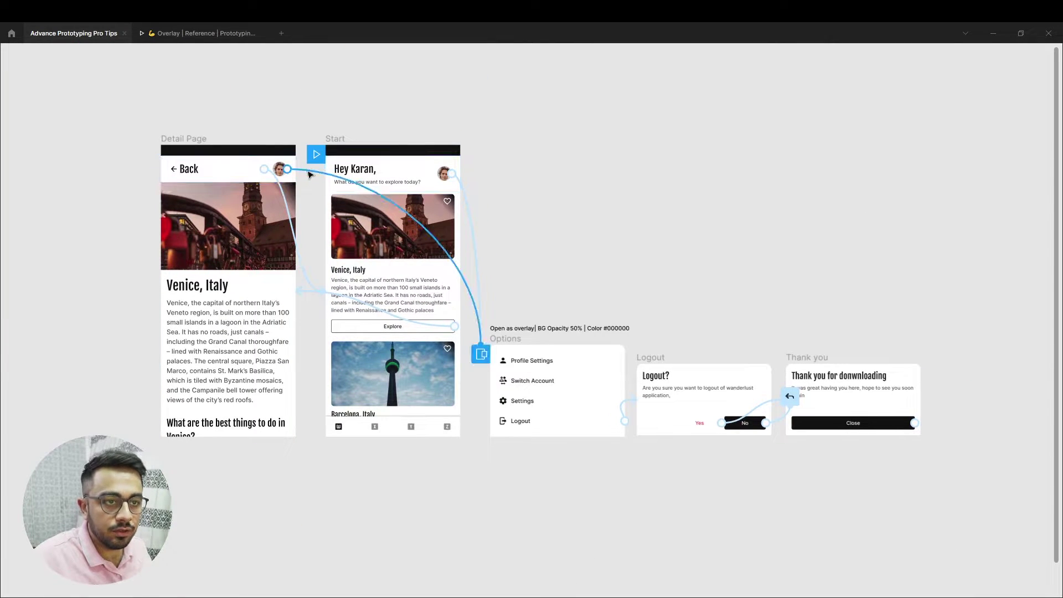
{"action": "left_click", "coordinate": [281, 171]}
{"action": "left_click", "coordinate": [506, 338]}
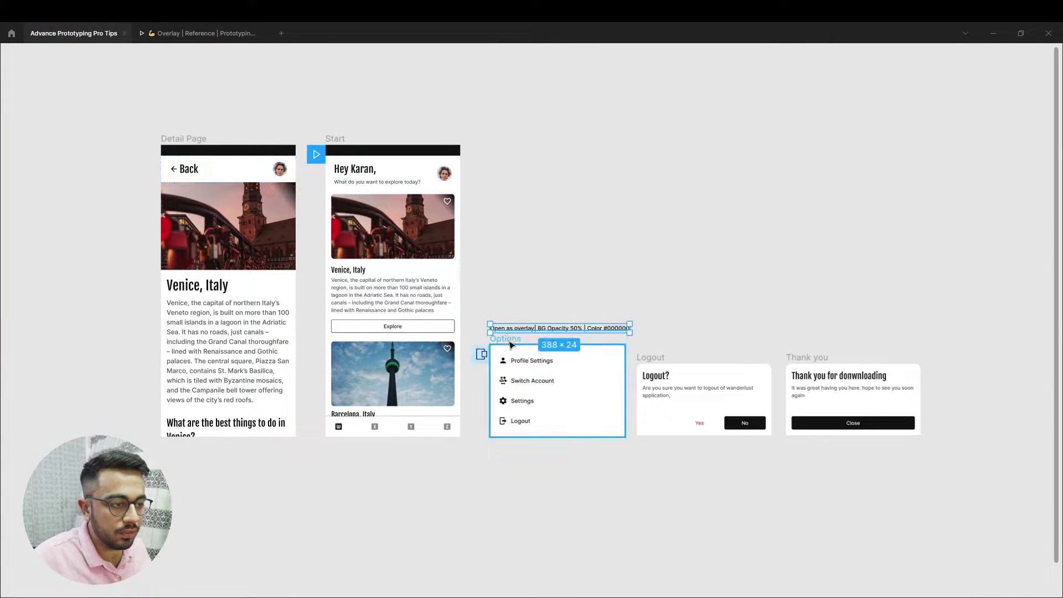
{"action": "left_click", "coordinate": [525, 422]}
{"action": "left_click_drag", "start_coordinate": [625, 421], "coordinate": [678, 371]}
{"action": "key", "text": "Escape"}
Step: Review the Yes and Close button connections, then launch the prototype preview
{"action": "scroll", "coordinate": [745, 425], "scroll_direction": "up", "scroll_amount": 3}
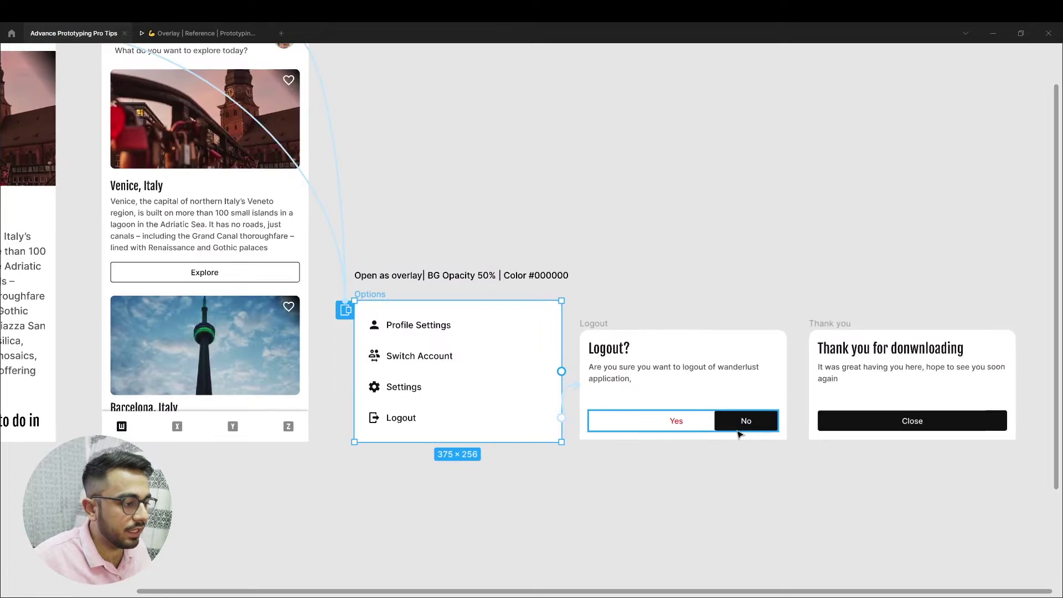
{"action": "left_click", "coordinate": [740, 433]}
{"action": "left_click", "coordinate": [674, 424]}
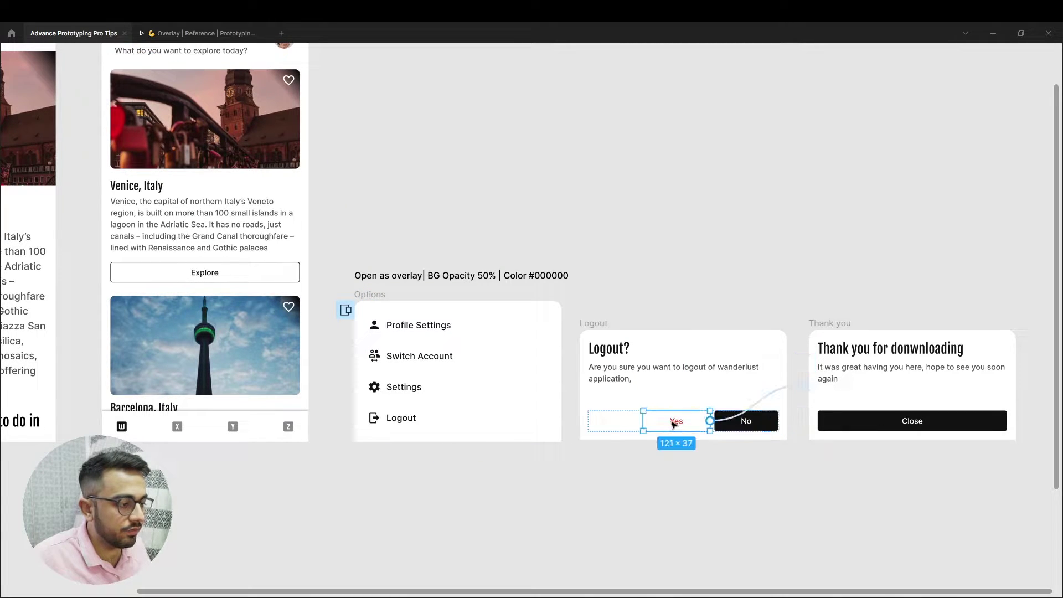
{"action": "left_click", "coordinate": [846, 326]}
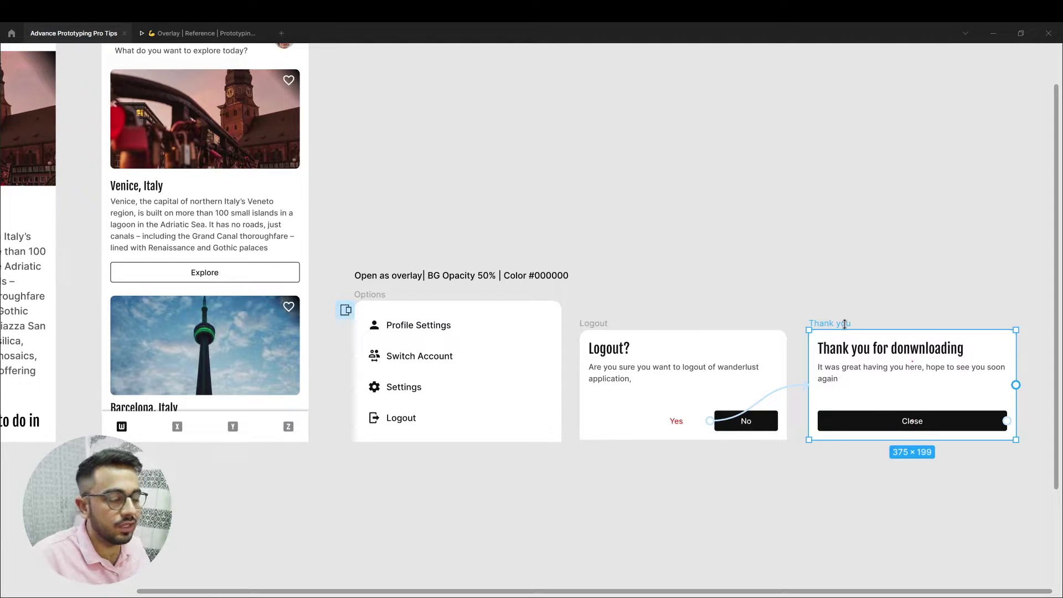
{"action": "left_click", "coordinate": [999, 419]}
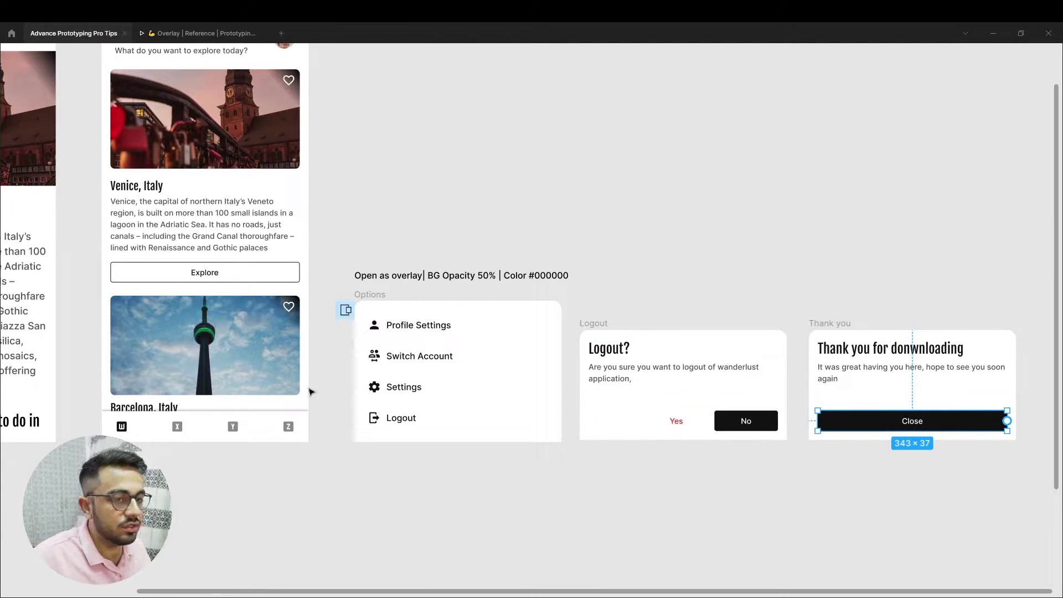
{"action": "left_click", "coordinate": [396, 203]}
{"action": "left_click", "coordinate": [198, 34]}
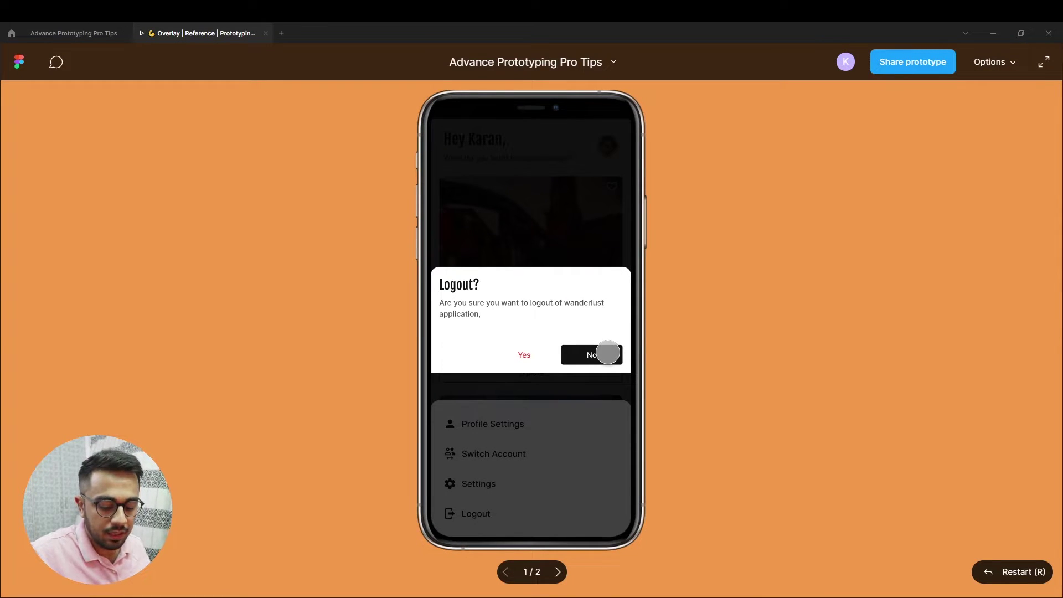
Step: Dismiss the logout dialog with No, reopen it via avatar and Logout, then return to the editor
{"action": "left_click", "coordinate": [607, 353]}
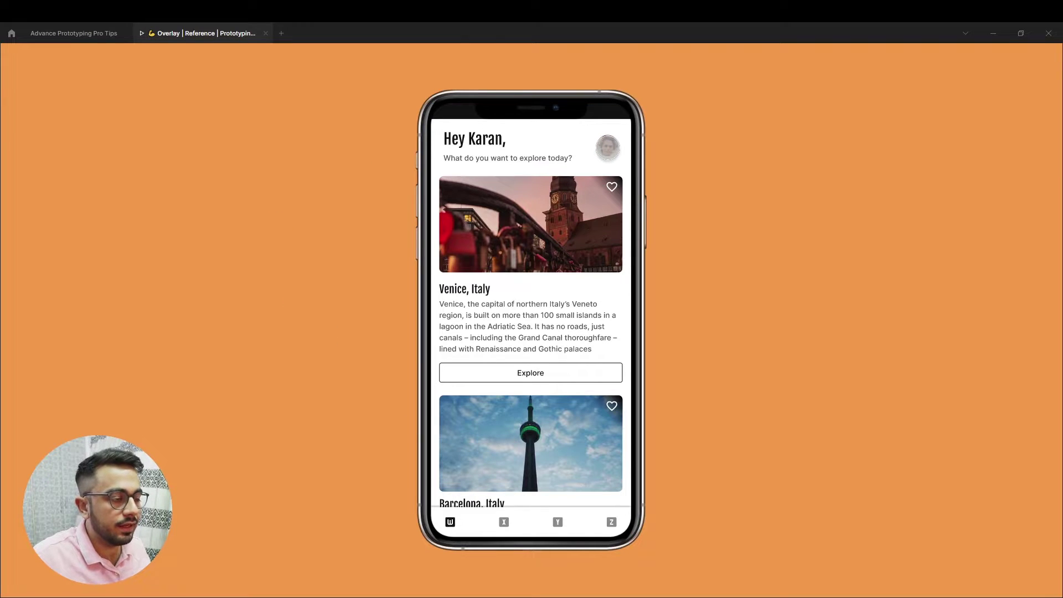
{"action": "left_click", "coordinate": [607, 148]}
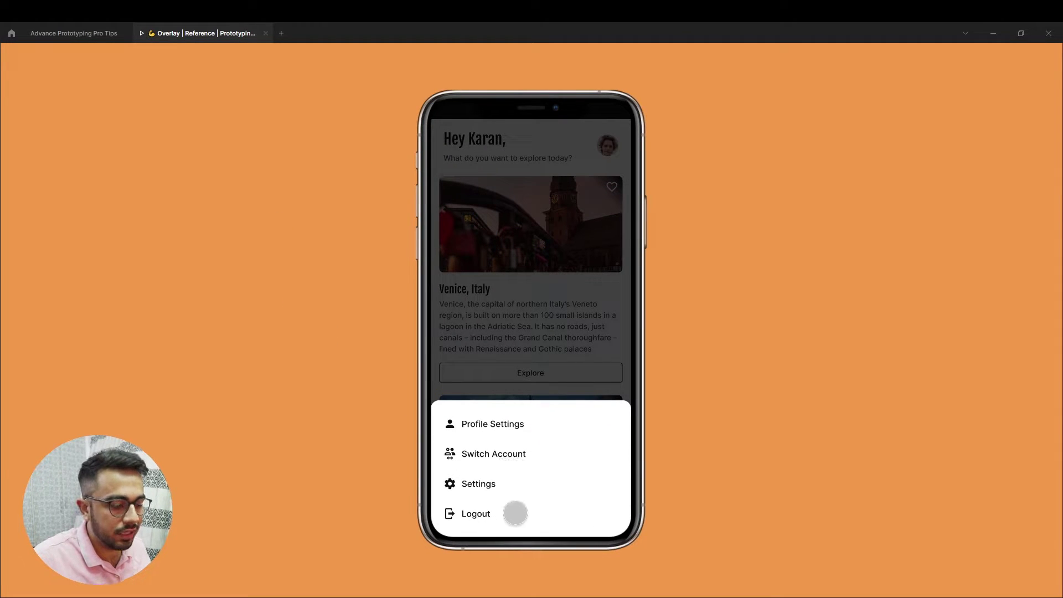
{"action": "left_click", "coordinate": [514, 513]}
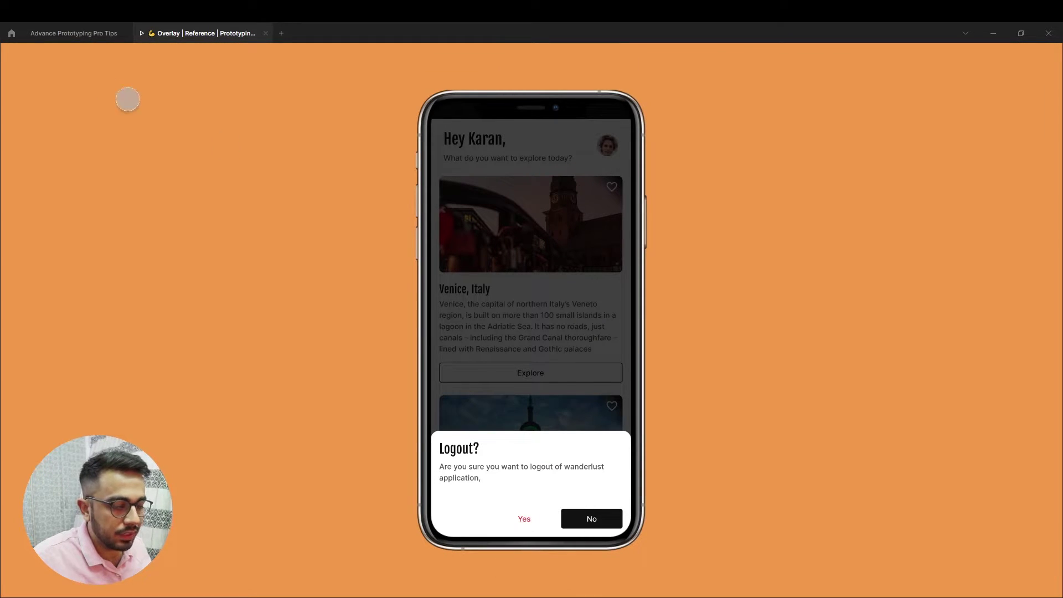
{"action": "left_click", "coordinate": [70, 33]}
Step: Change the No button's action from Back to Close overlay
{"action": "left_click", "coordinate": [797, 408]}
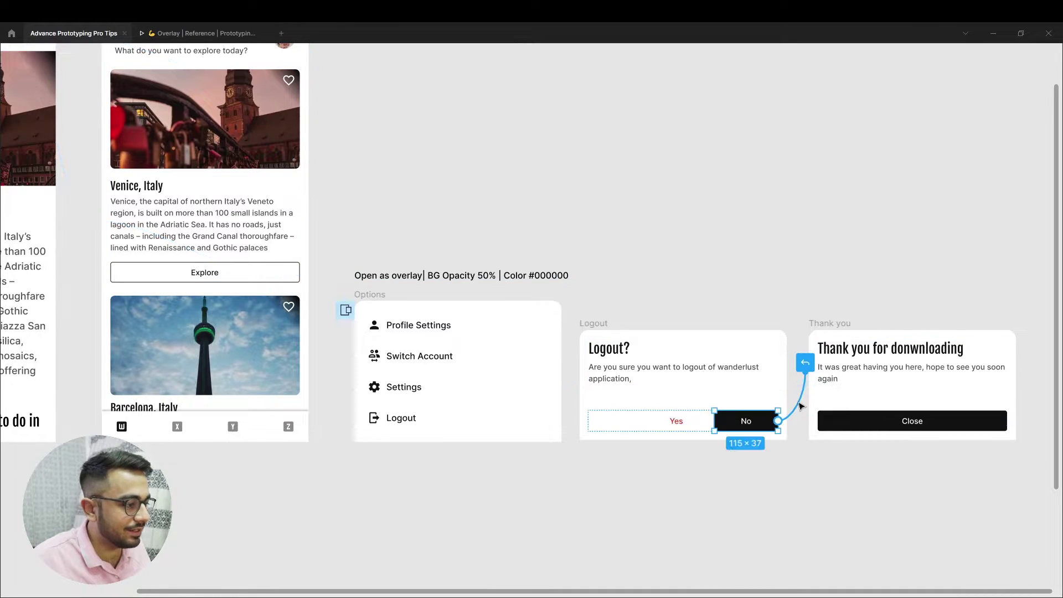
{"action": "scroll", "coordinate": [797, 408], "scroll_direction": "up", "scroll_amount": 3}
{"action": "scroll", "coordinate": [801, 335], "scroll_direction": "down", "scroll_amount": 3}
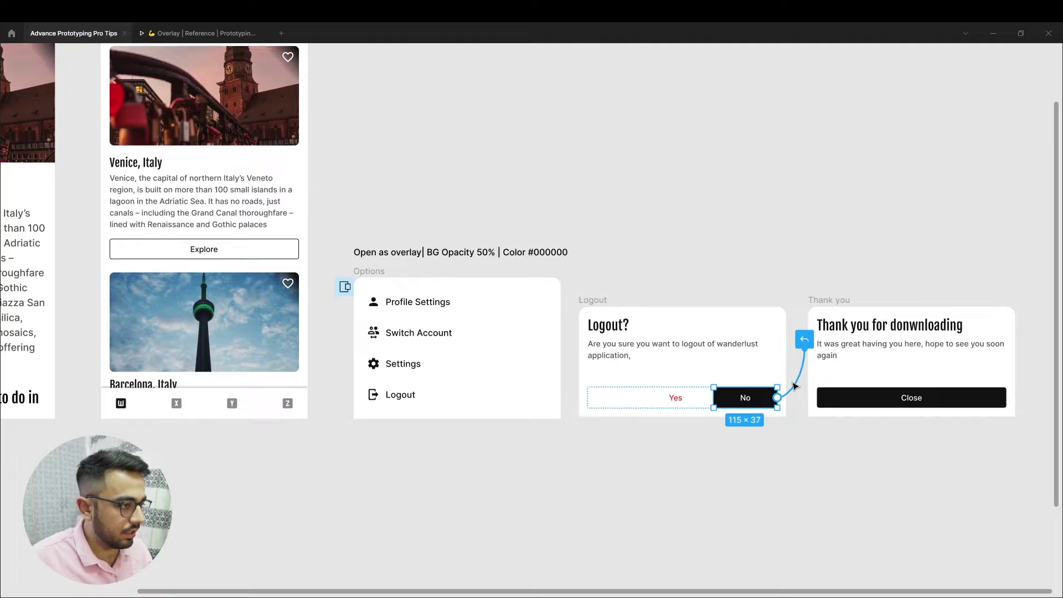
{"action": "left_click", "coordinate": [794, 386]}
{"action": "left_click", "coordinate": [747, 218]}
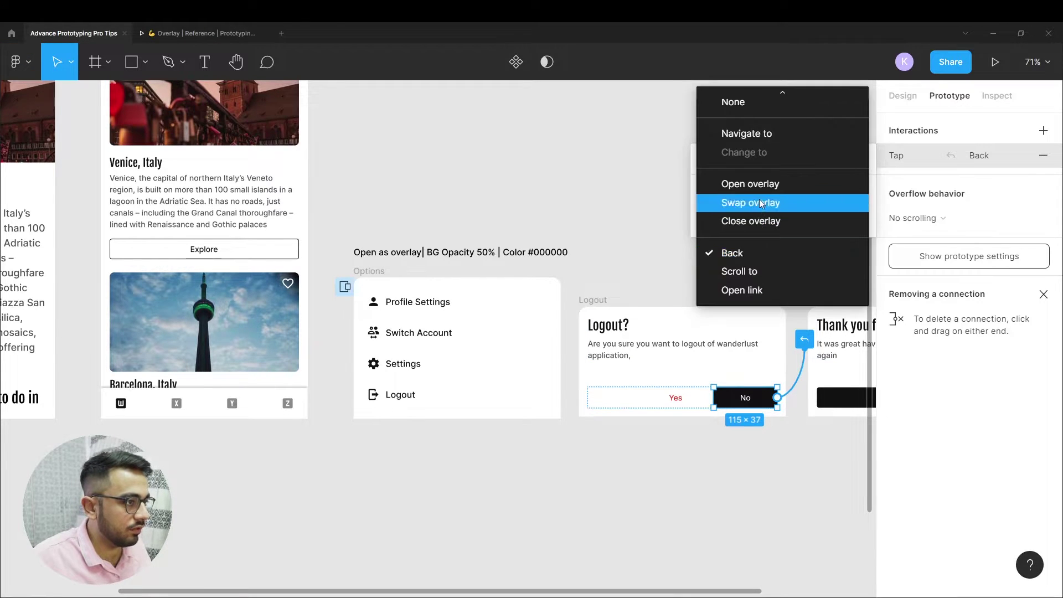
{"action": "left_click", "coordinate": [747, 218]}
{"action": "left_click", "coordinate": [616, 222]}
{"action": "left_click", "coordinate": [769, 397]}
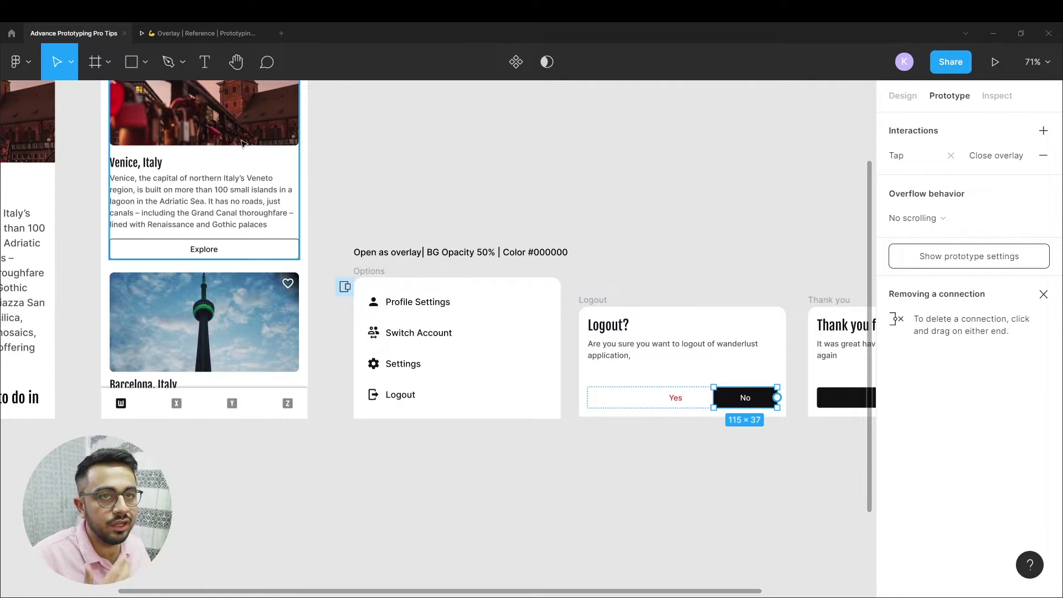
Step: Connect the Profile Settings row to close the overlay, then switch to the prototype preview
{"action": "left_click", "coordinate": [369, 271]}
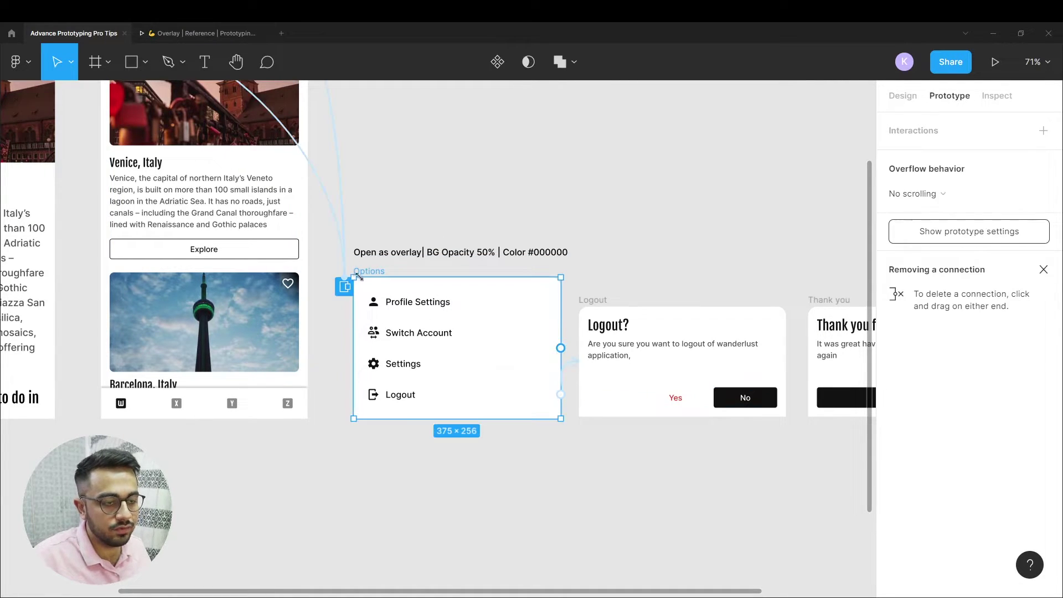
{"action": "left_click", "coordinate": [545, 403]}
{"action": "left_click", "coordinate": [557, 306]}
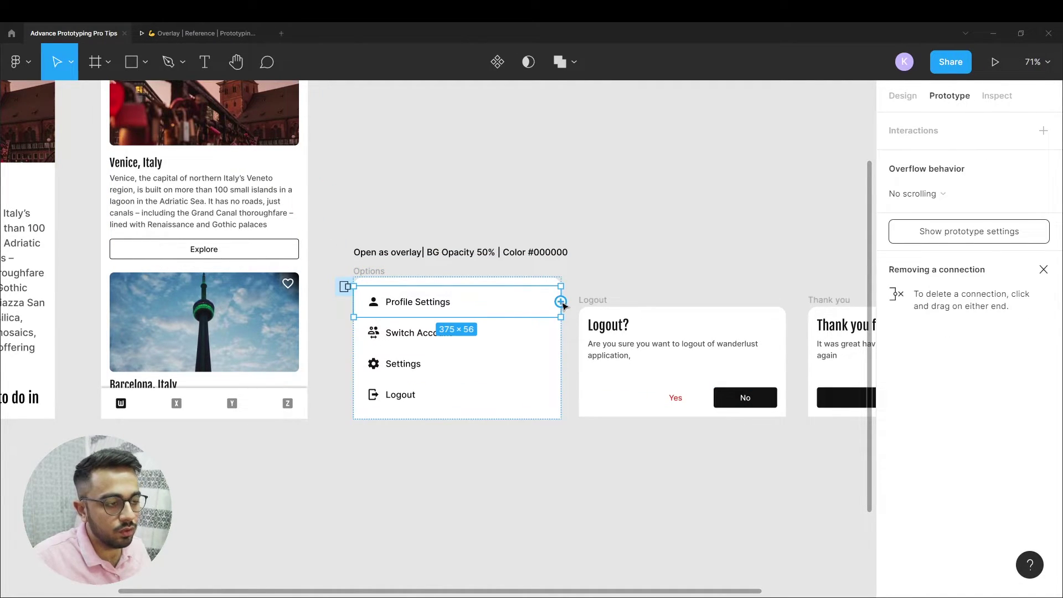
{"action": "left_click_drag", "start_coordinate": [563, 303], "coordinate": [586, 285]}
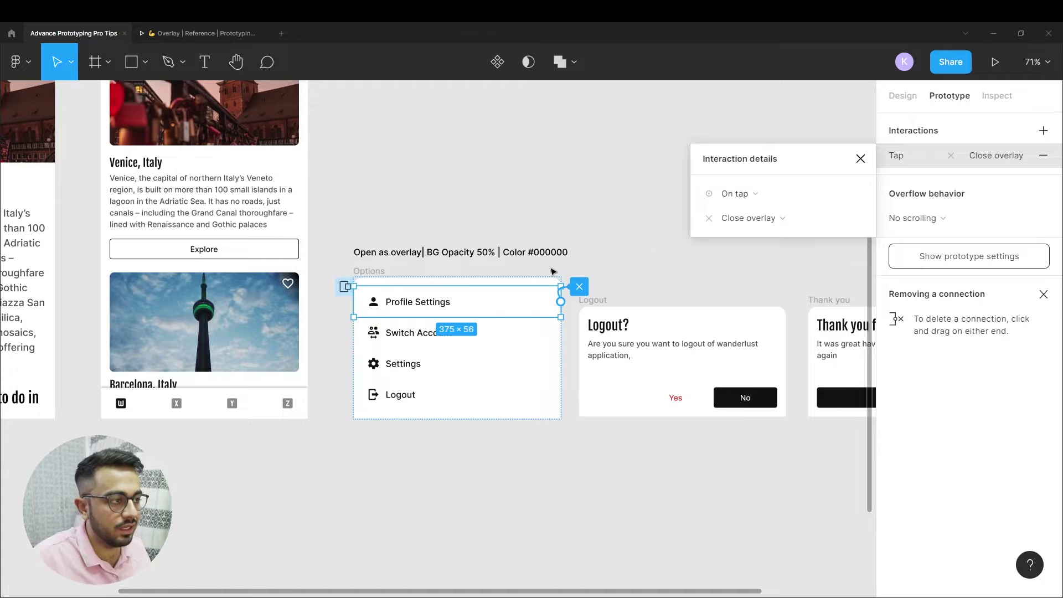
{"action": "left_click", "coordinate": [747, 398]}
{"action": "scroll", "coordinate": [762, 402], "scroll_direction": "up", "scroll_amount": 5, "text": "ctrl"}
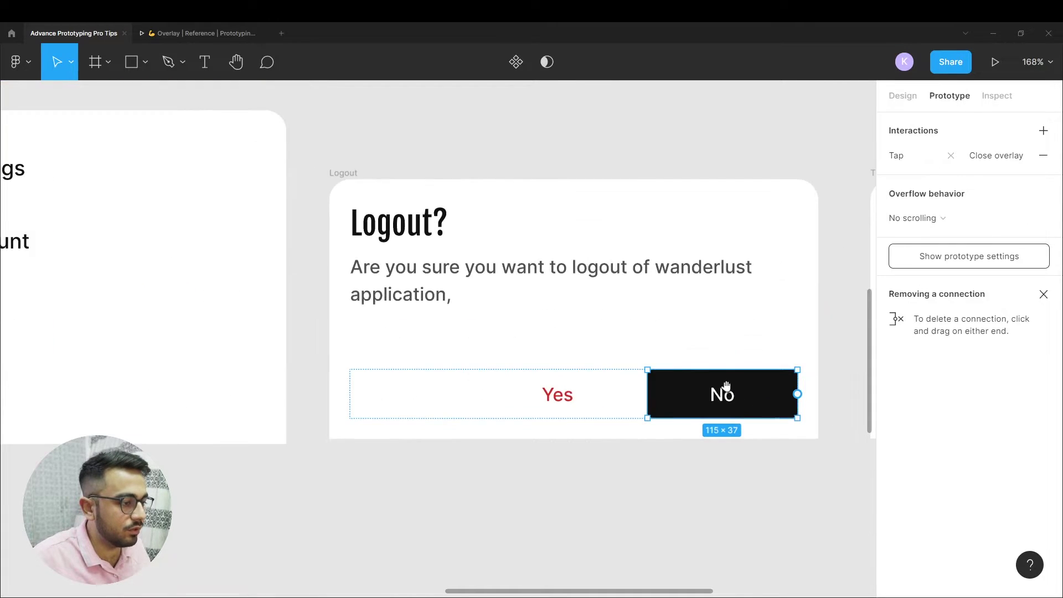
{"action": "scroll", "coordinate": [508, 405], "scroll_direction": "right", "scroll_amount": 3}
{"action": "scroll", "coordinate": [636, 375], "scroll_direction": "down", "scroll_amount": 3, "text": "ctrl"}
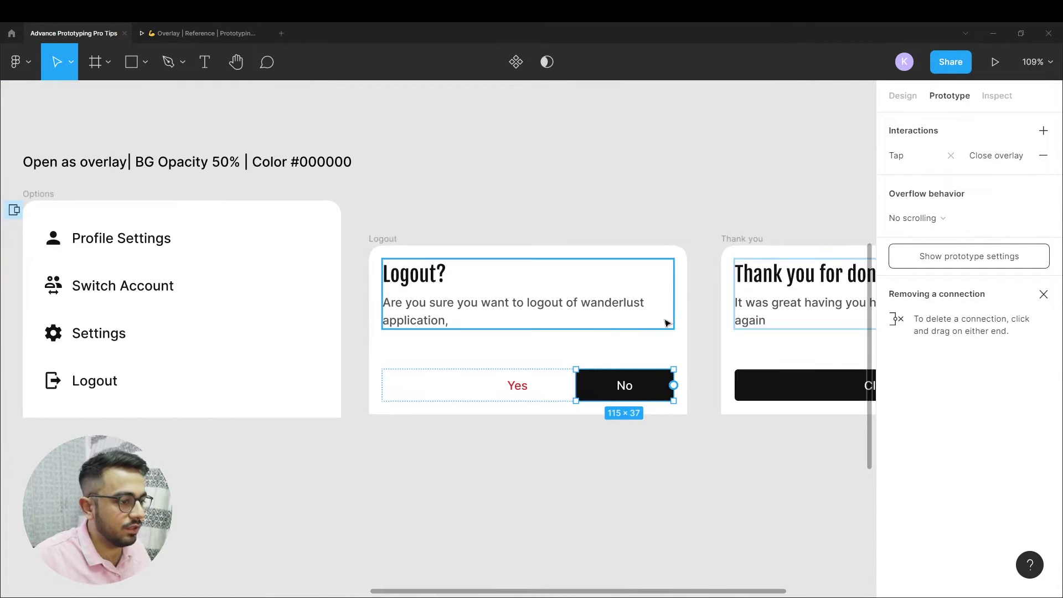
{"action": "left_click", "coordinate": [184, 34]}
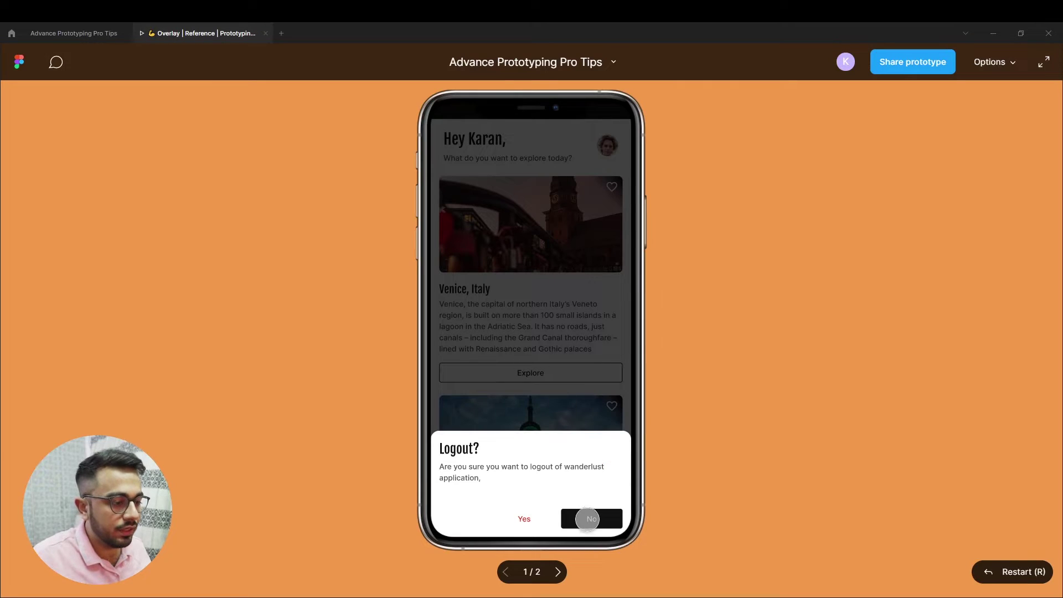
Step: Confirm logout on the home page, close the thank-you overlay, and open the Venice page
{"action": "left_click", "coordinate": [528, 519]}
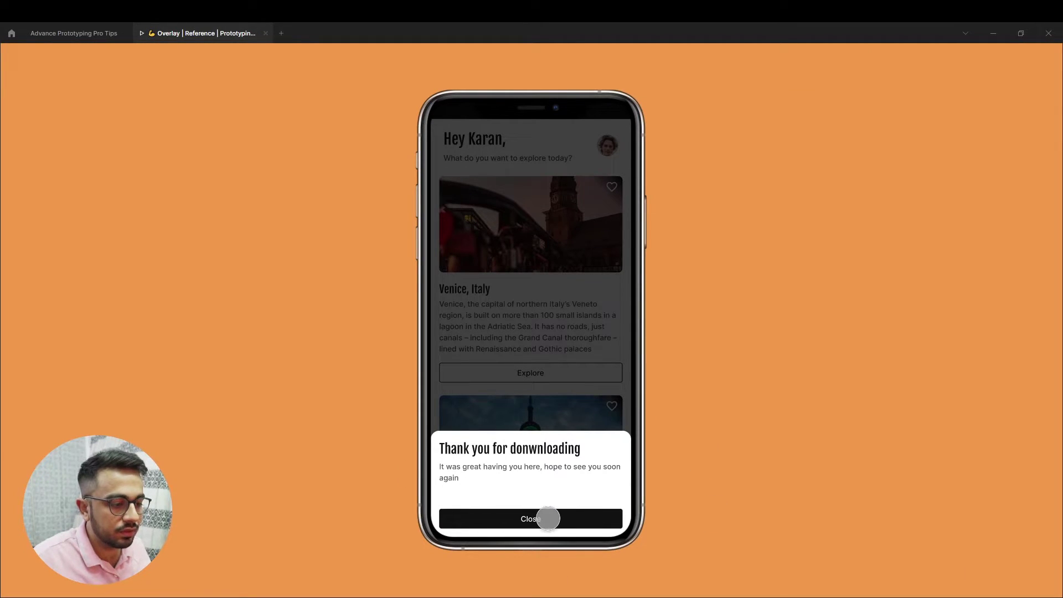
{"action": "left_click", "coordinate": [548, 518]}
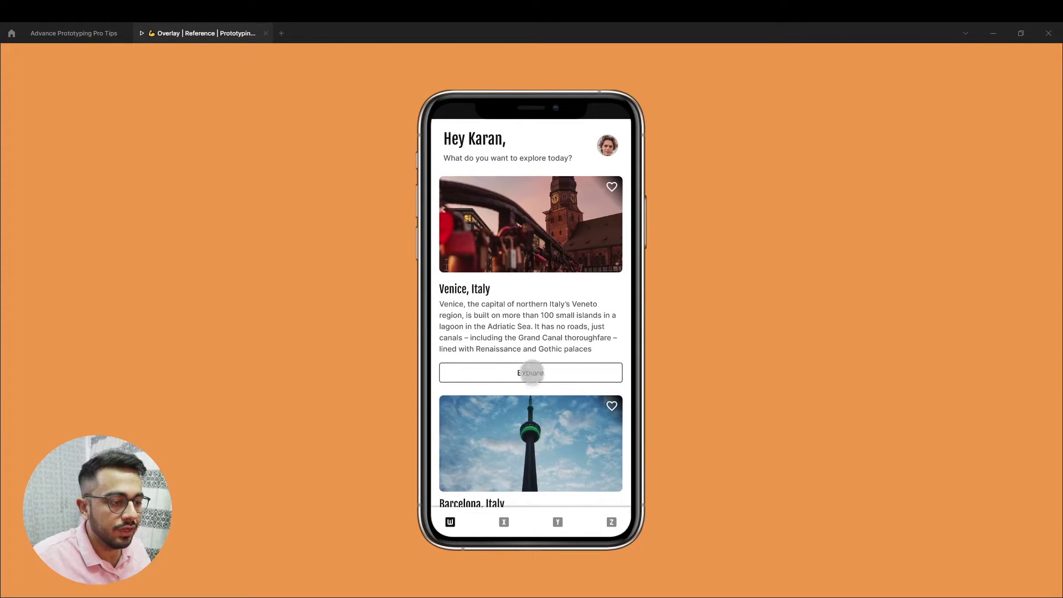
{"action": "left_click", "coordinate": [530, 372]}
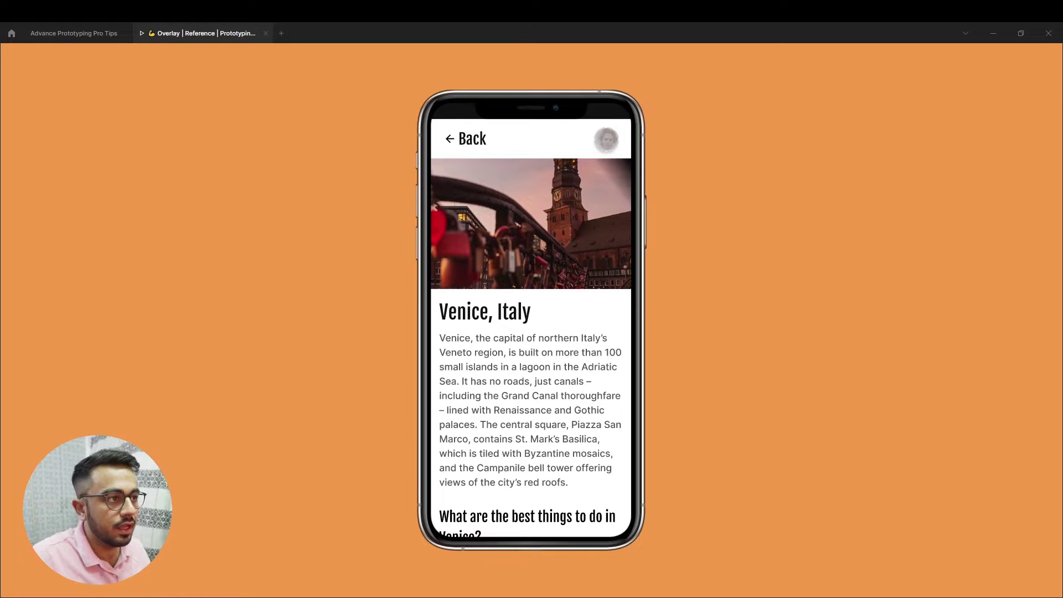
Step: On the Venice page, run avatar → Logout → Yes → Close, then go back to the design file
{"action": "left_click", "coordinate": [606, 140]}
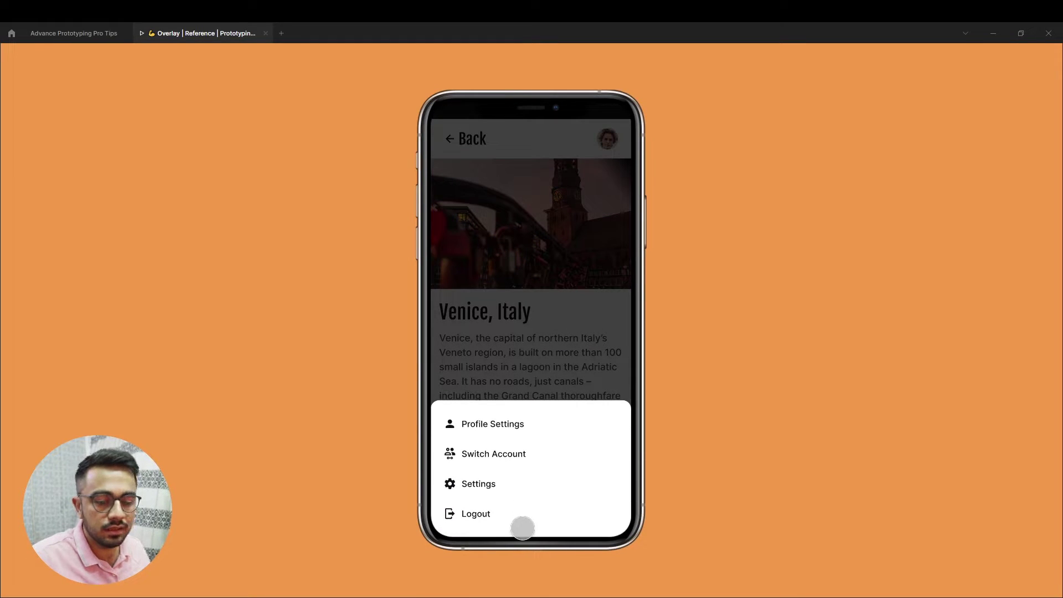
{"action": "left_click", "coordinate": [524, 512]}
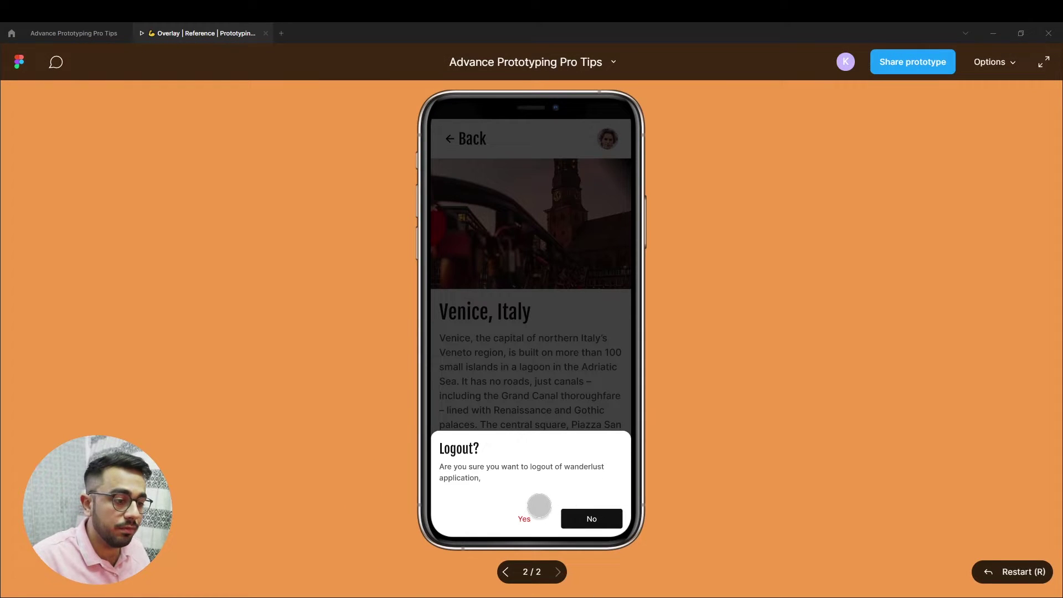
{"action": "left_click", "coordinate": [528, 521]}
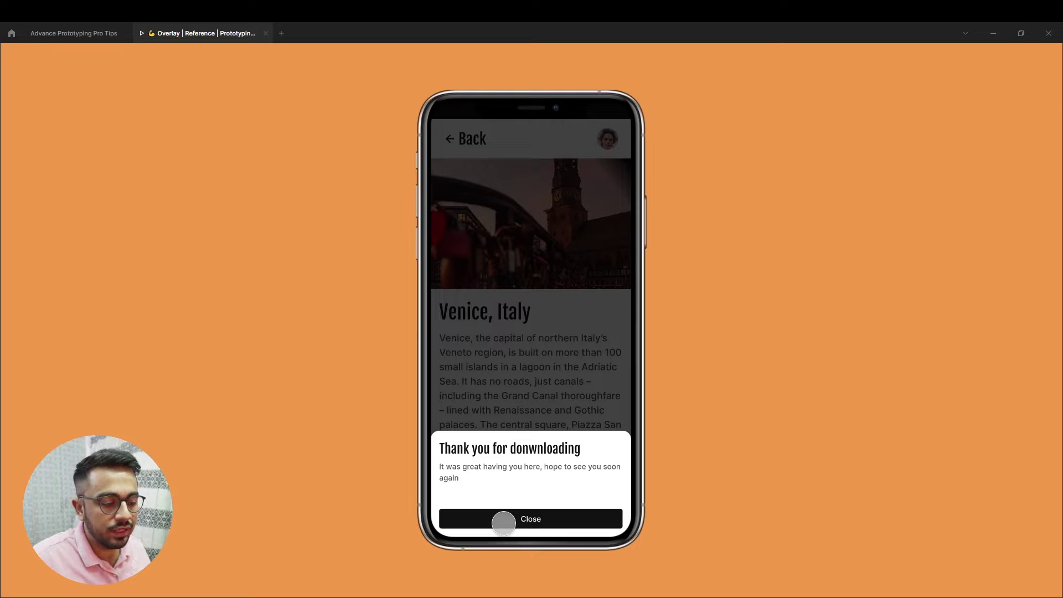
{"action": "left_click", "coordinate": [503, 520]}
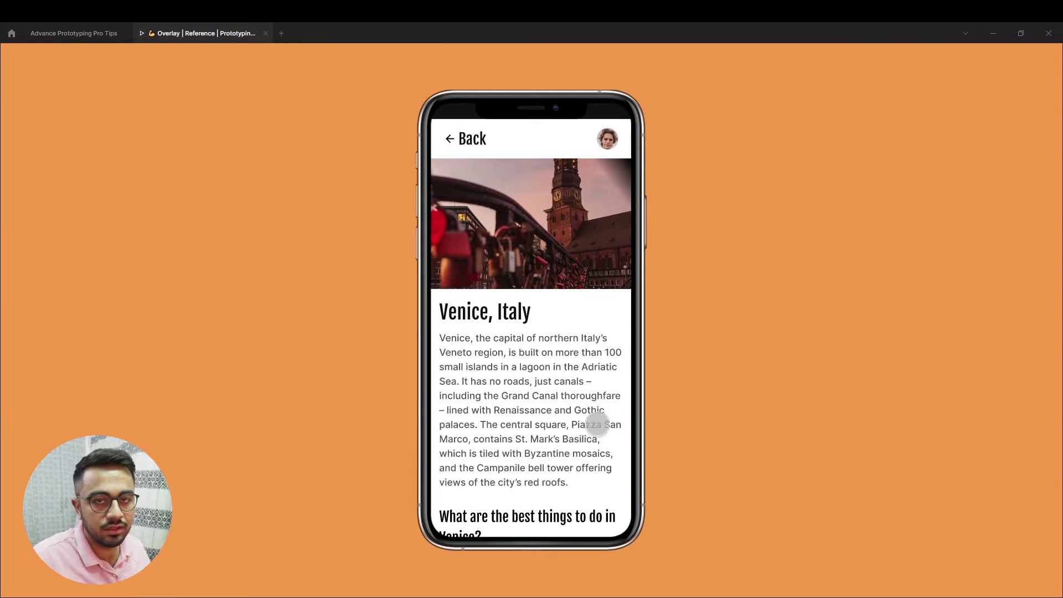
{"action": "left_click", "coordinate": [88, 35]}
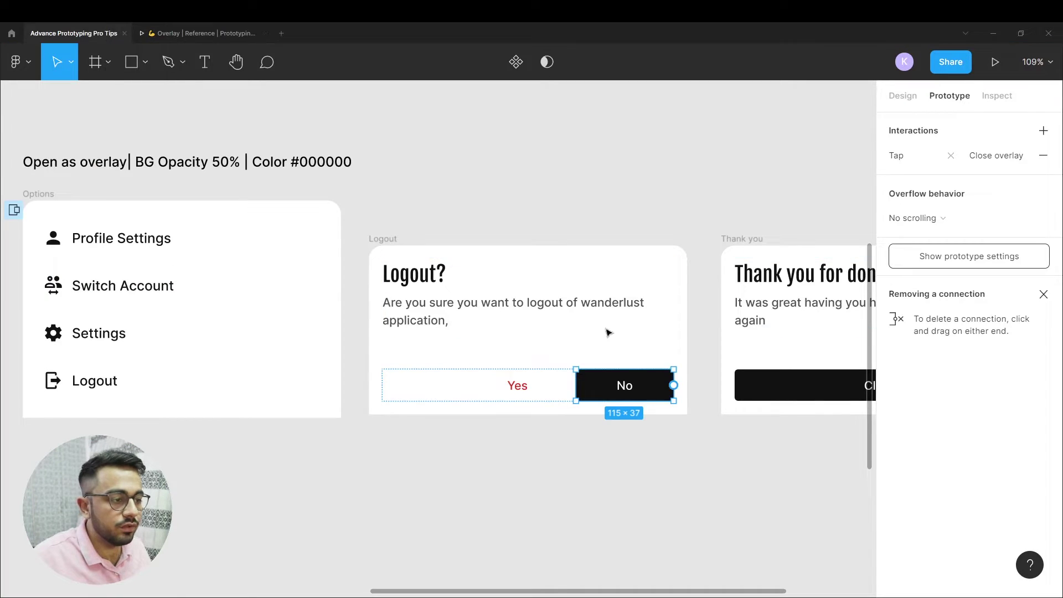
Step: Change the Thank you card's Close button to navigate to the Start screen
{"action": "scroll", "coordinate": [608, 332], "scroll_direction": "down", "scroll_amount": 5}
{"action": "left_click", "coordinate": [458, 254]}
{"action": "scroll", "coordinate": [603, 332], "scroll_direction": "up", "scroll_amount": 4}
{"action": "left_click", "coordinate": [694, 334]}
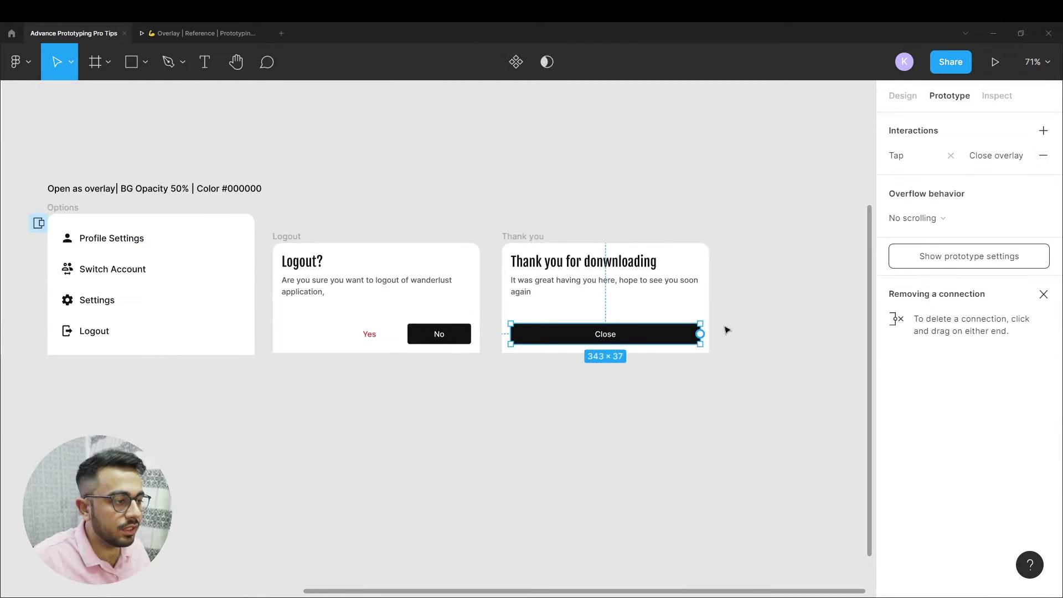
{"action": "scroll", "coordinate": [777, 271], "scroll_direction": "down", "scroll_amount": 3}
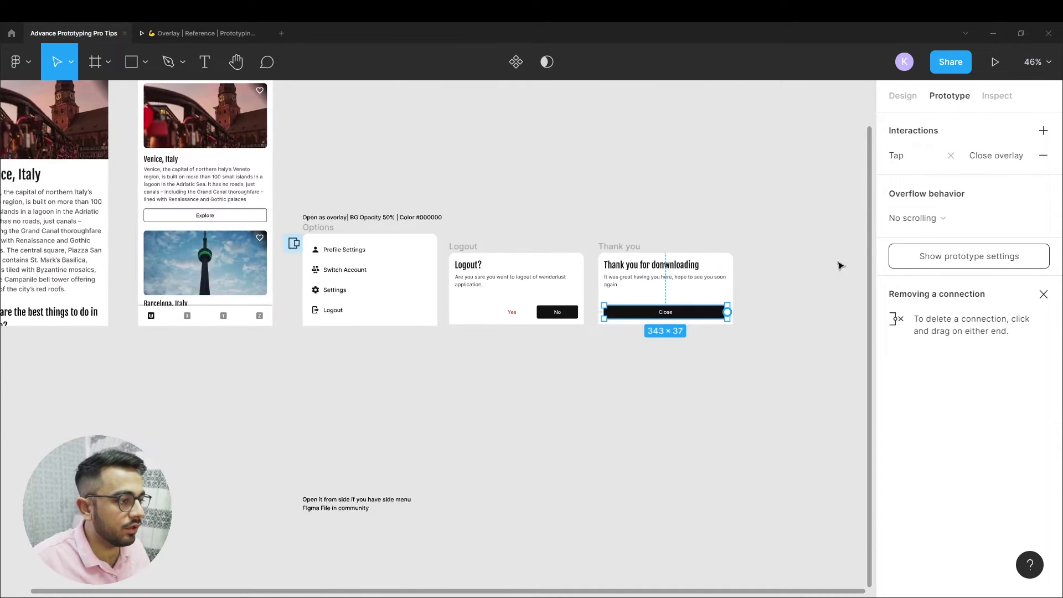
{"action": "left_click", "coordinate": [983, 159]}
{"action": "left_click", "coordinate": [770, 221]}
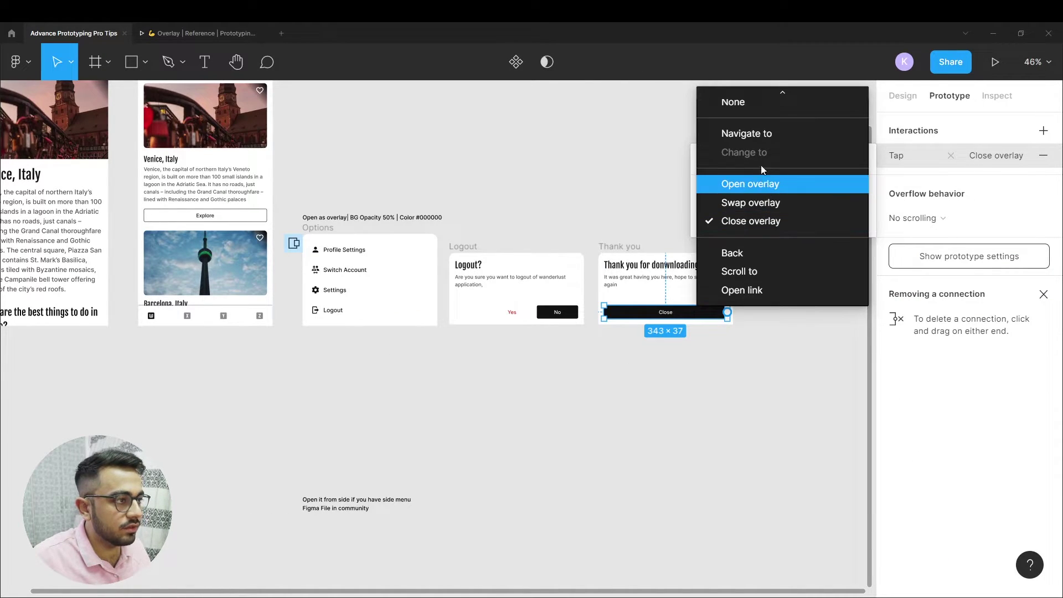
{"action": "left_click", "coordinate": [755, 128]}
{"action": "left_click", "coordinate": [815, 218]}
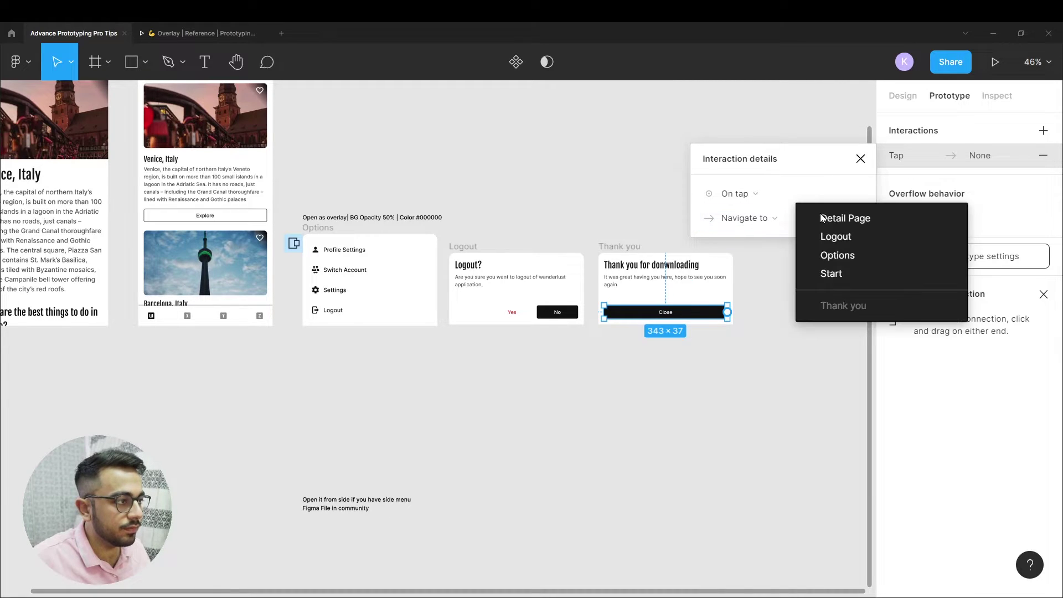
{"action": "left_click", "coordinate": [860, 277]}
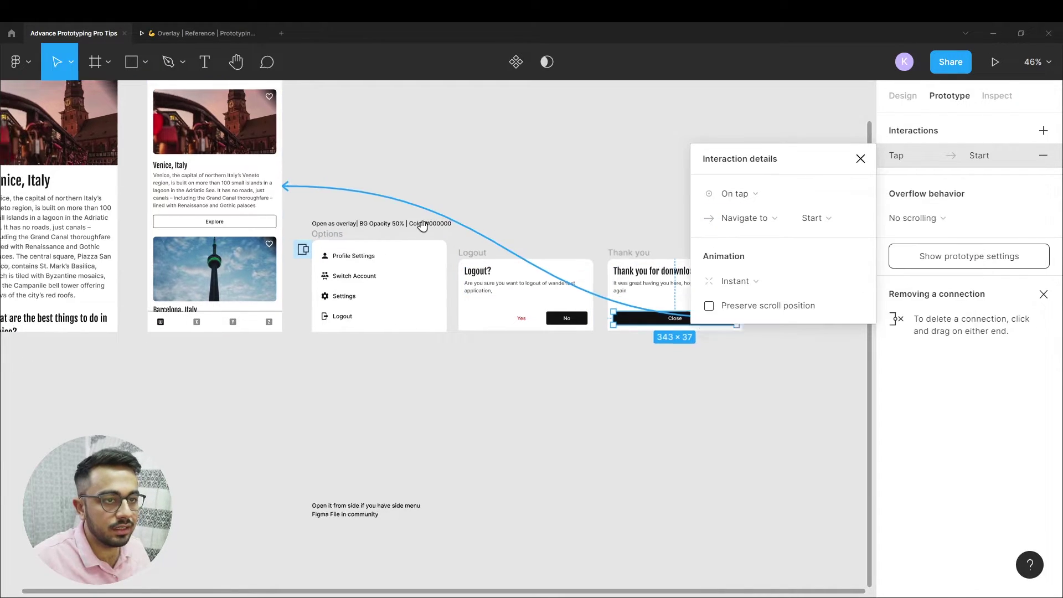
{"action": "scroll", "coordinate": [409, 235], "scroll_direction": "up", "scroll_amount": 4}
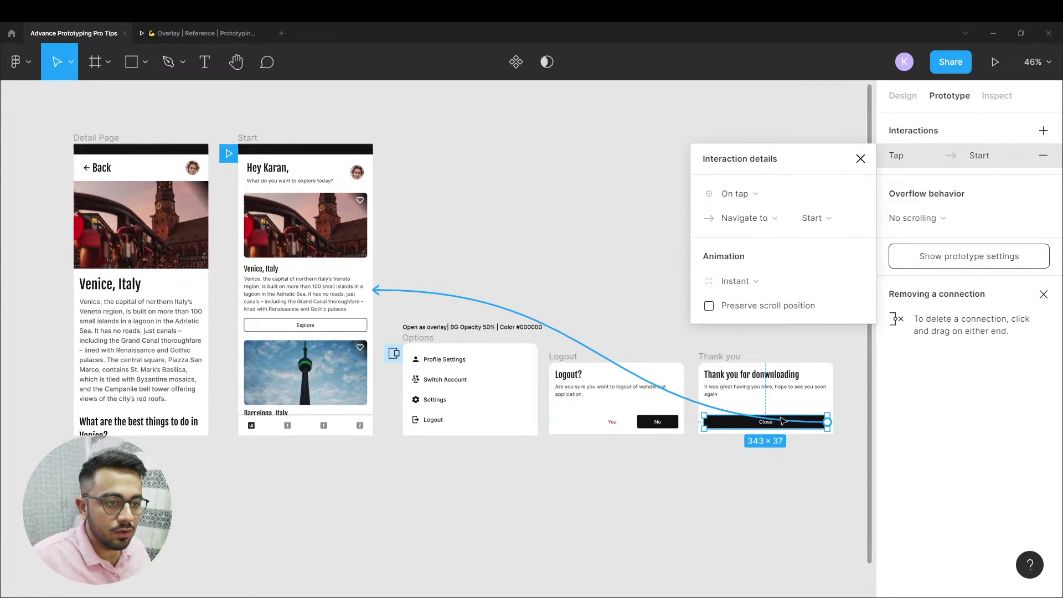
Step: Play avatar → Logout → Yes → Close in the prototype, ending on the home screen with the toolbar hidden
{"action": "left_click", "coordinate": [185, 34]}
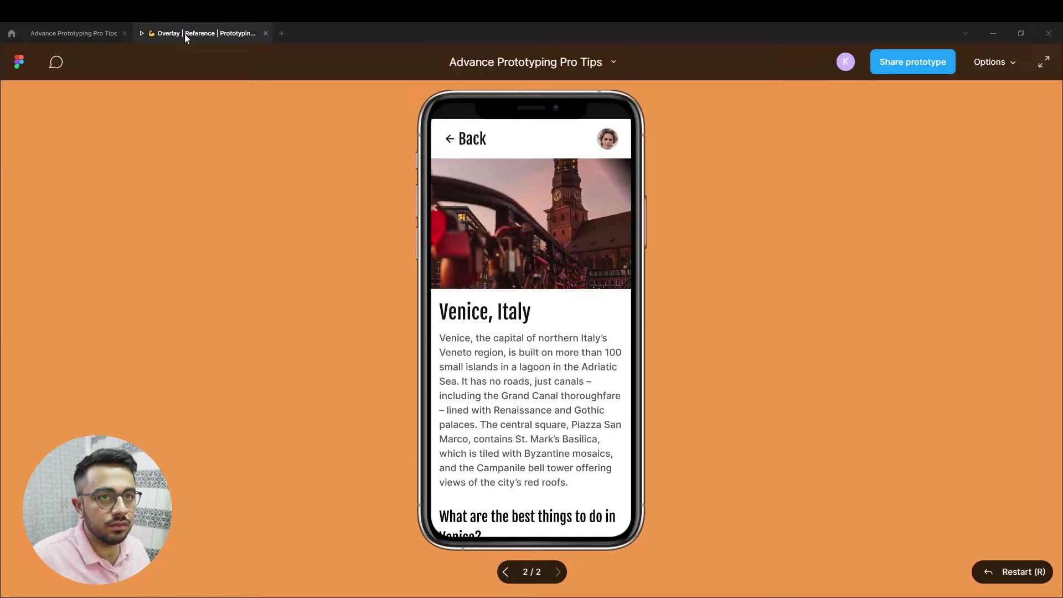
{"action": "left_click", "coordinate": [607, 138]}
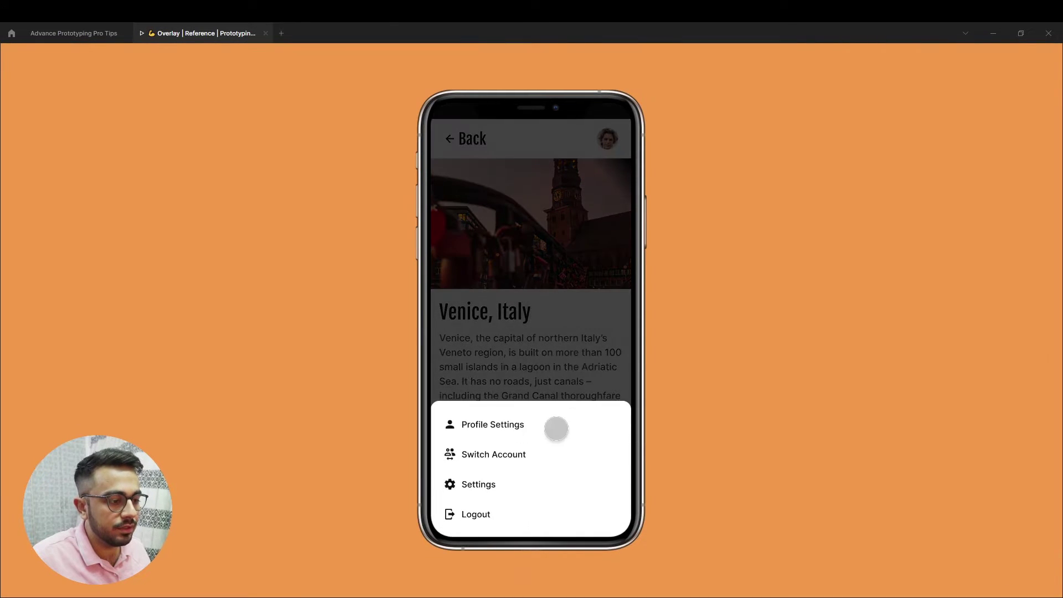
{"action": "left_click", "coordinate": [514, 519]}
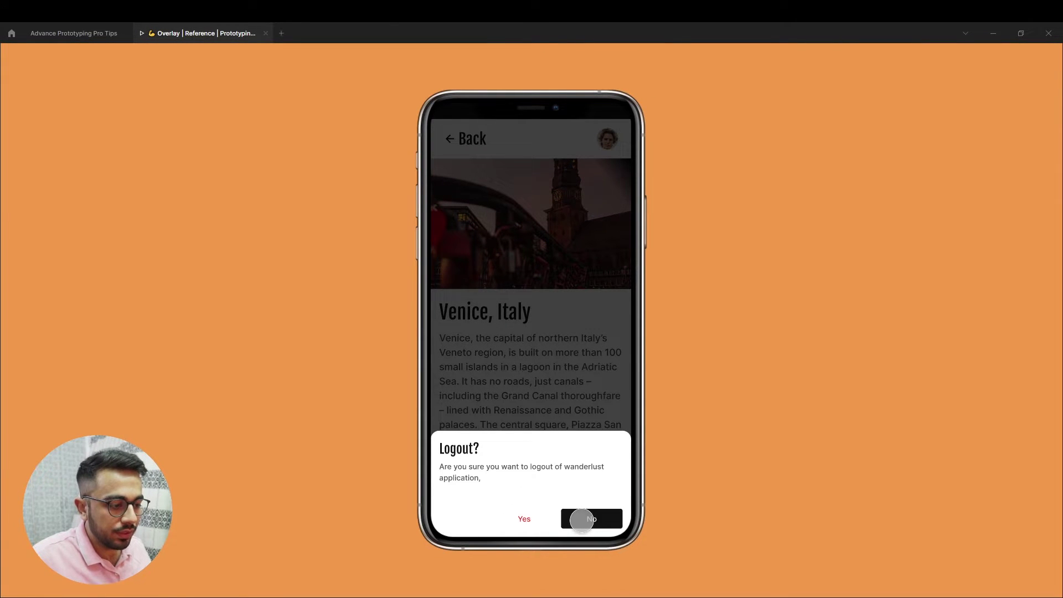
{"action": "left_click", "coordinate": [522, 518]}
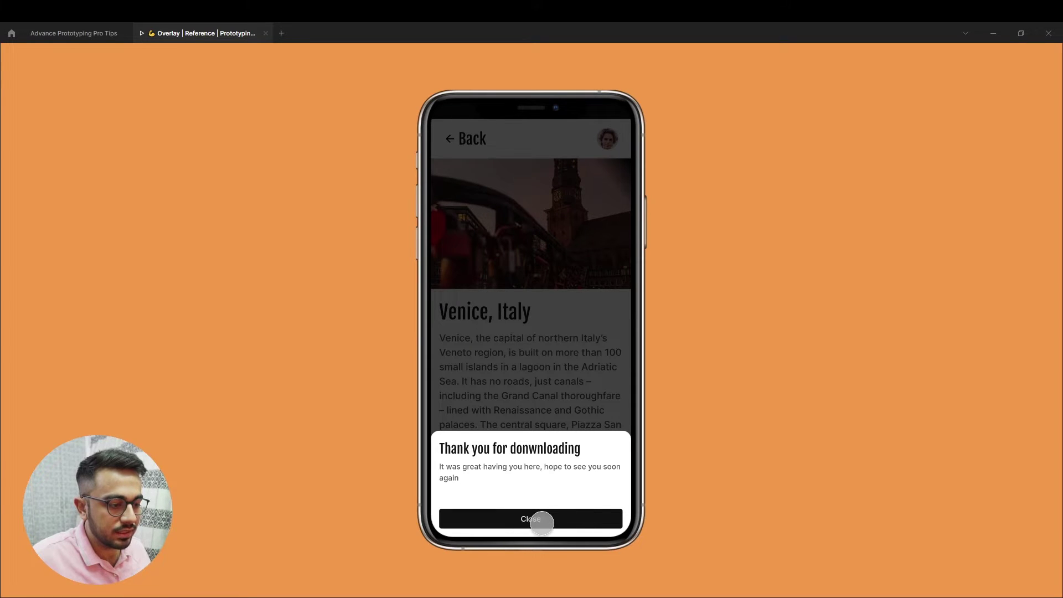
{"action": "left_click", "coordinate": [541, 519]}
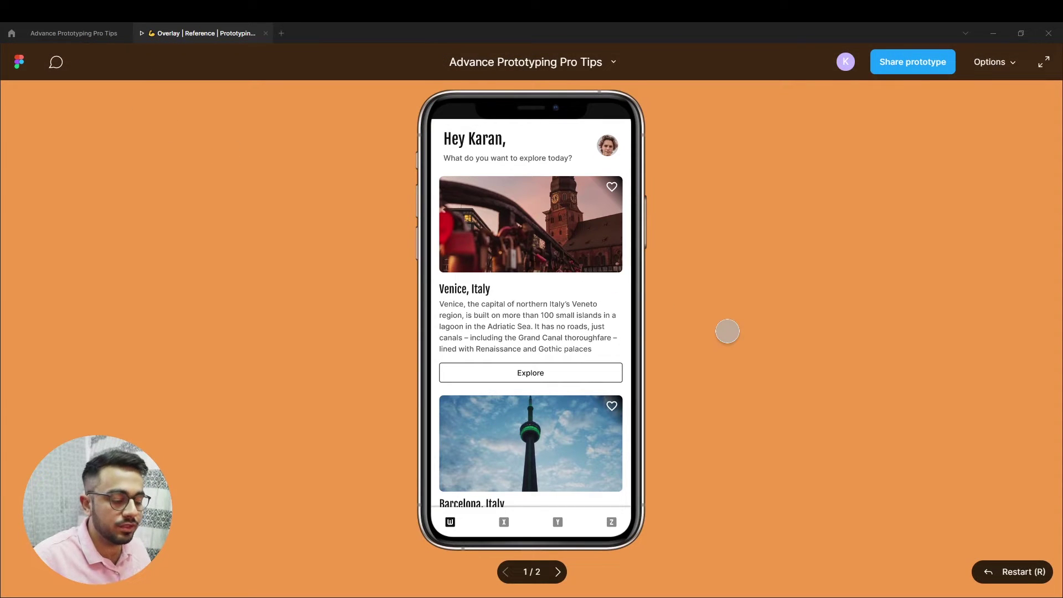
{"action": "key", "text": "ctrl+backslash"}
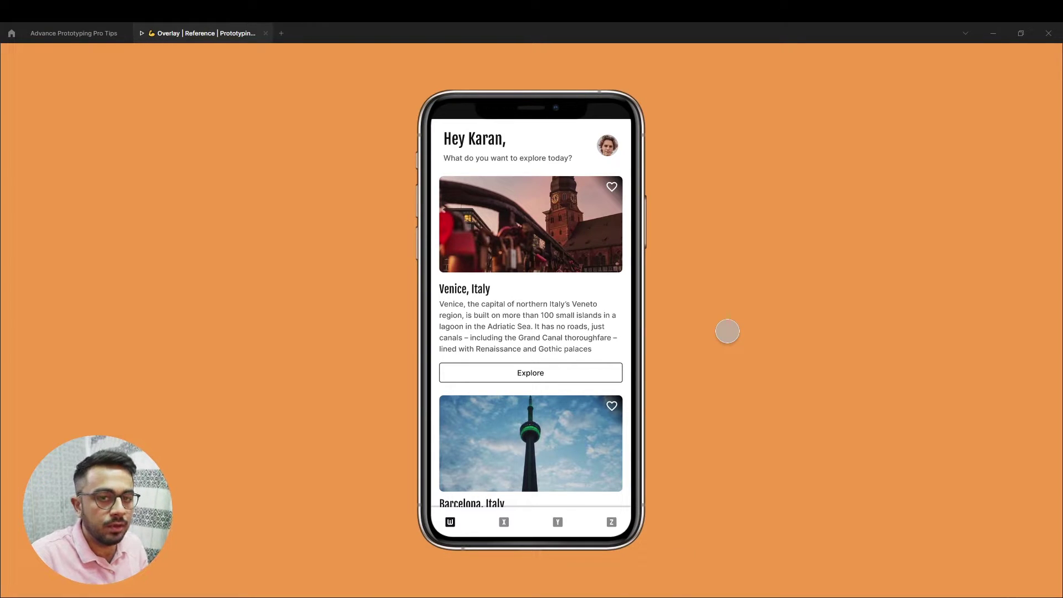
{"action": "left_click", "coordinate": [88, 39]}
Step: Stretch the Options frame to the full 812 height and move its overlay label out of the frame
{"action": "left_click", "coordinate": [393, 359]}
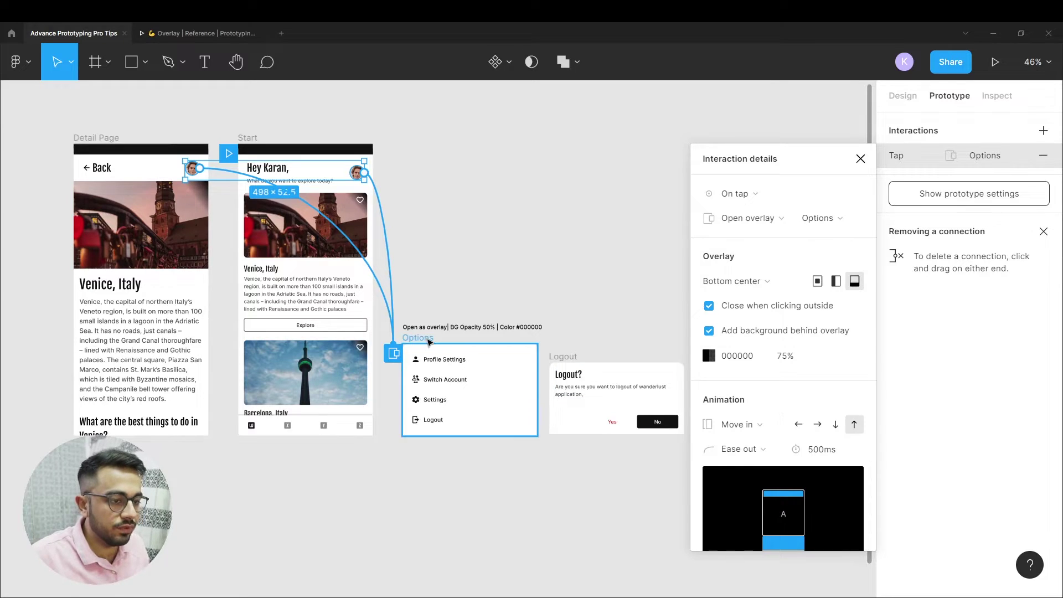
{"action": "left_click", "coordinate": [426, 339]}
{"action": "key", "text": "alt+8"}
{"action": "left_click_drag", "start_coordinate": [425, 339], "coordinate": [426, 144]}
{"action": "left_click_drag", "start_coordinate": [483, 336], "coordinate": [673, 245]}
{"action": "left_click", "coordinate": [469, 332]}
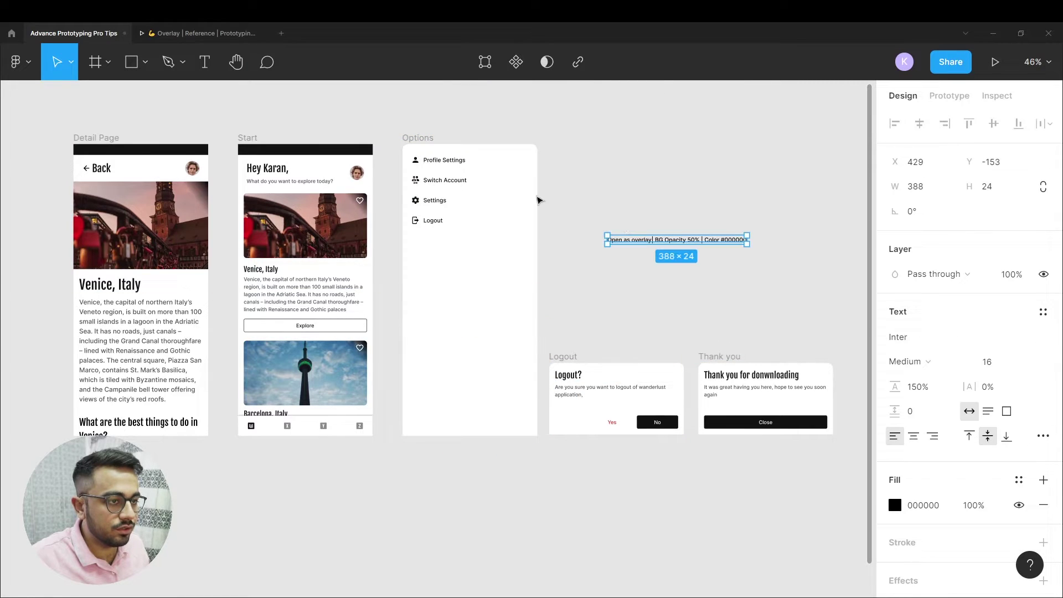
{"action": "left_click", "coordinate": [416, 138]}
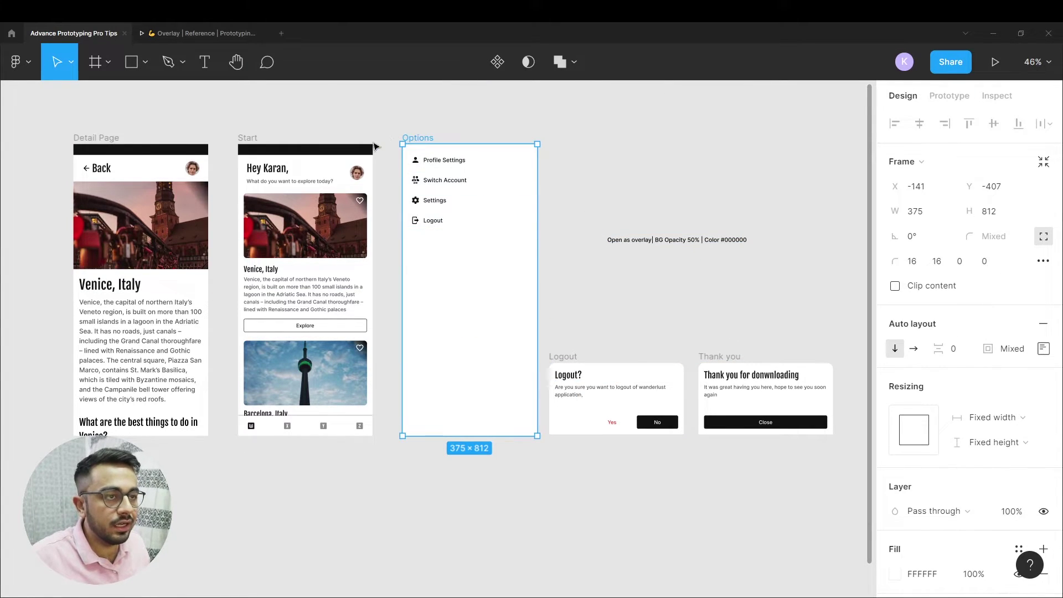
{"action": "left_click_drag", "start_coordinate": [416, 143], "coordinate": [414, 144]}
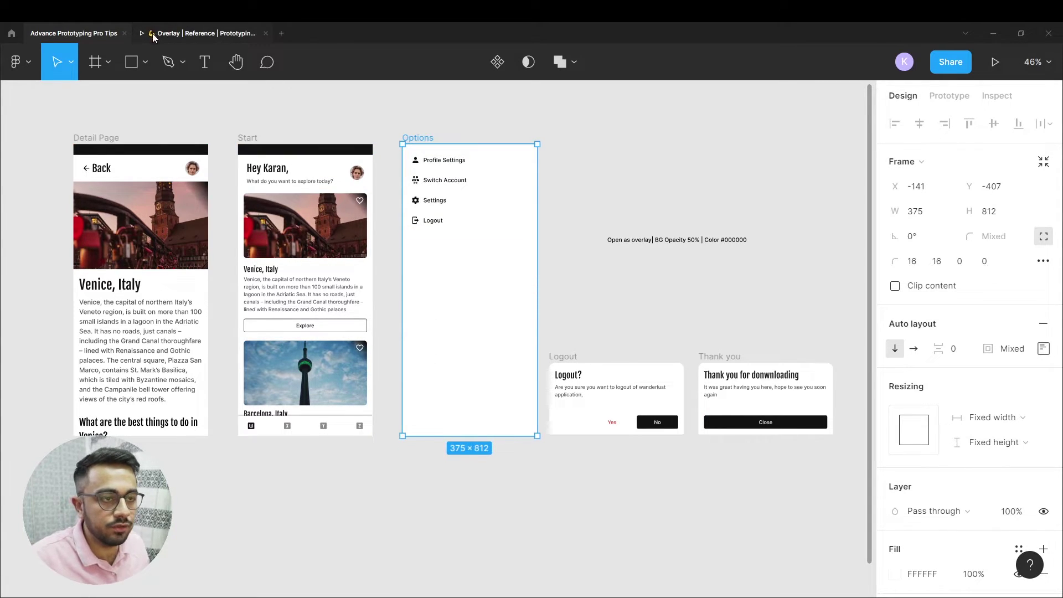
{"action": "left_click", "coordinate": [389, 135]}
{"action": "left_click", "coordinate": [430, 139]}
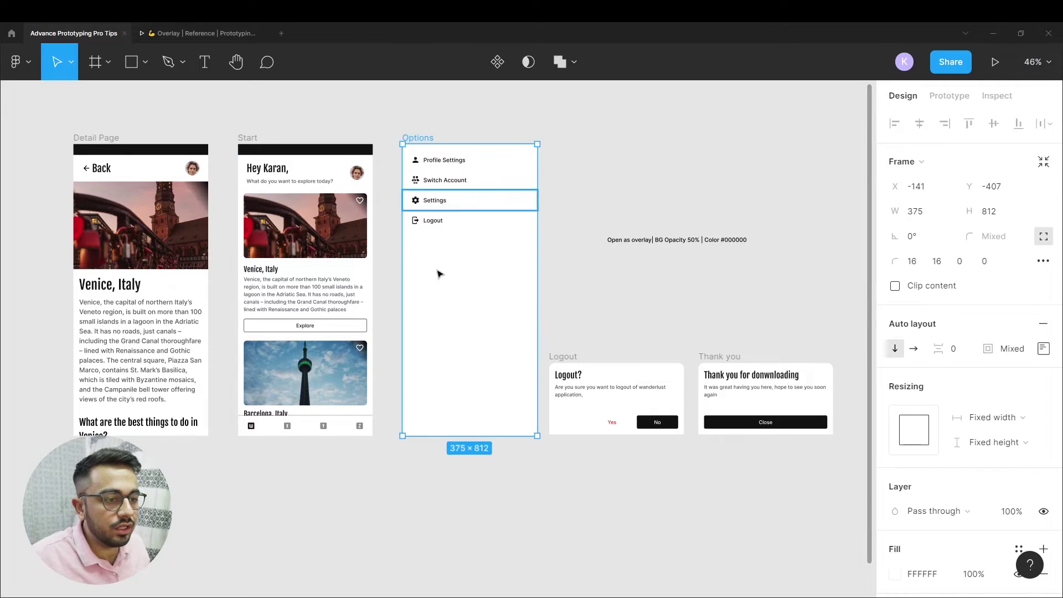
Step: Set the avatar's Options overlay to Move in toward the right, anchored Top left
{"action": "left_click", "coordinate": [304, 117]}
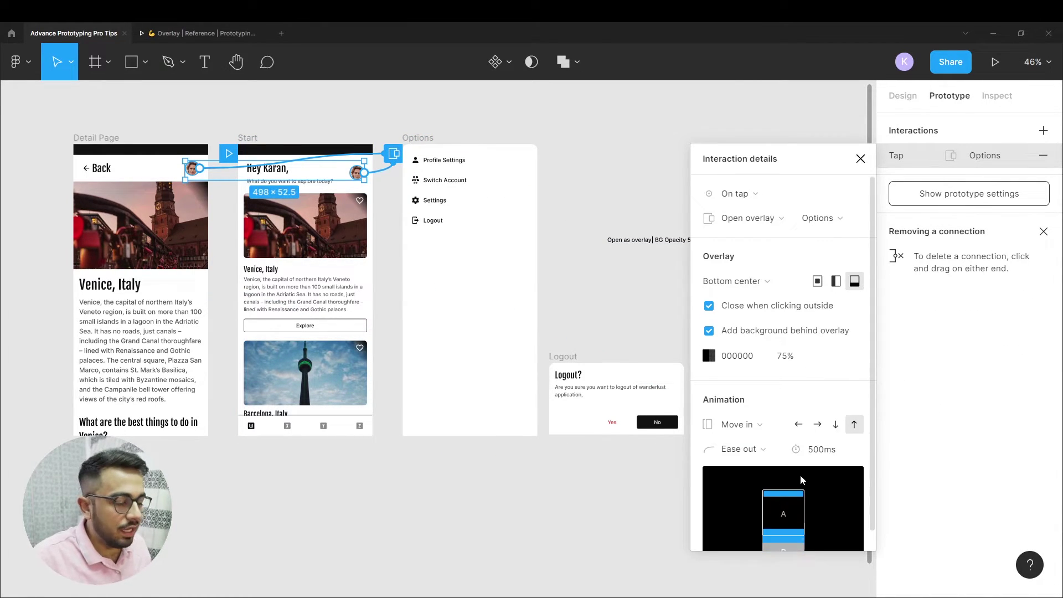
{"action": "left_click", "coordinate": [818, 426]}
{"action": "left_click", "coordinate": [728, 424]}
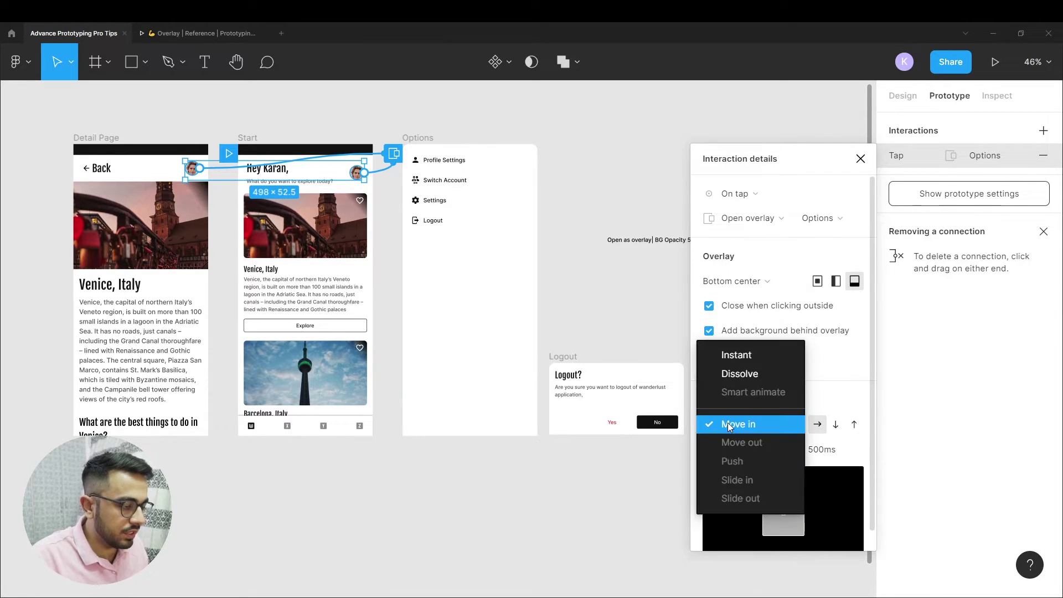
{"action": "left_click", "coordinate": [730, 420]}
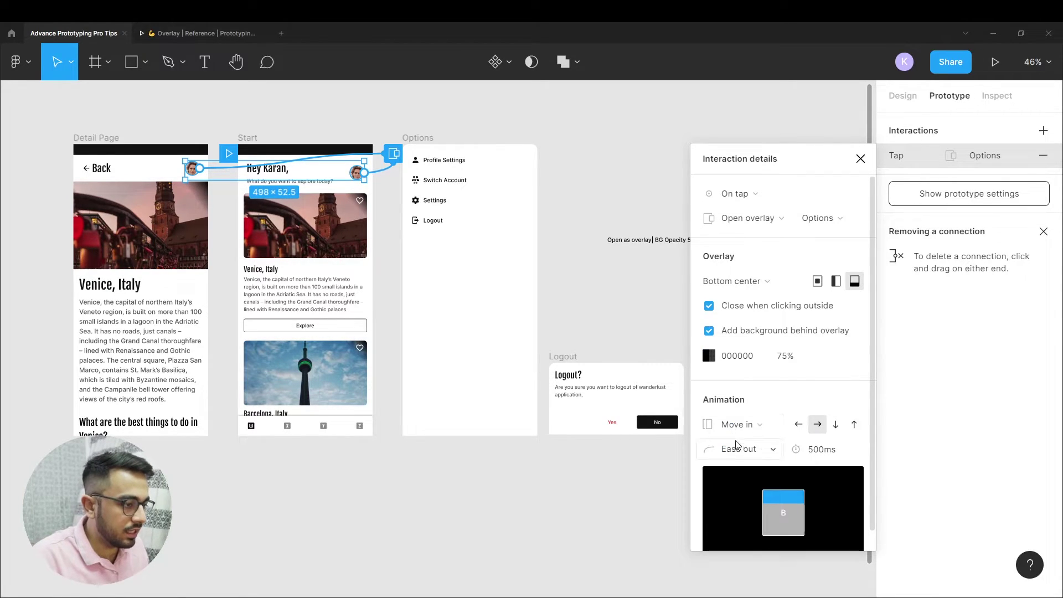
{"action": "left_click", "coordinate": [836, 282]}
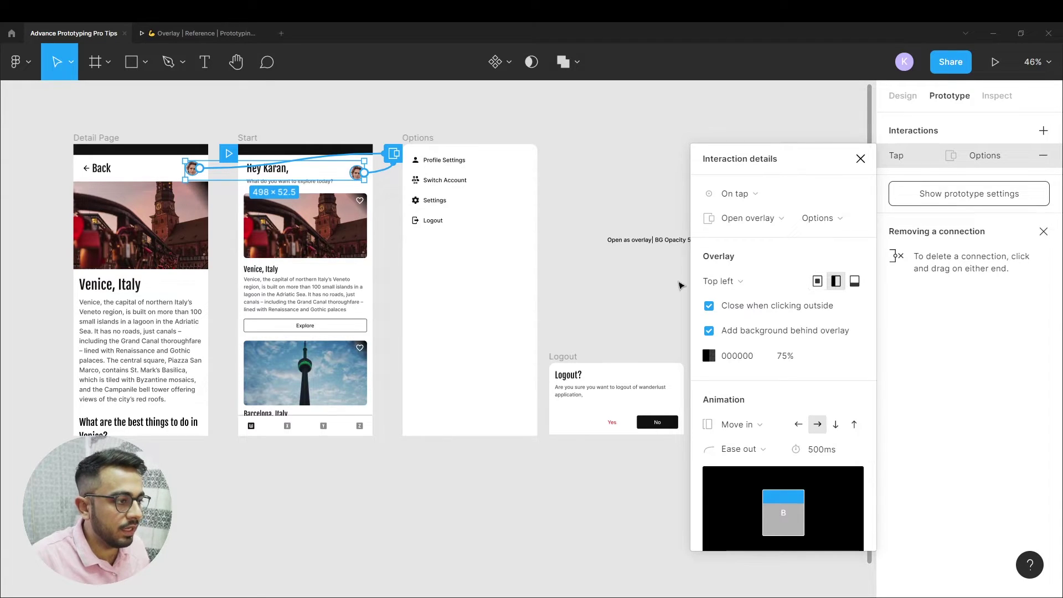
{"action": "key", "text": "Escape"}
{"action": "left_click", "coordinate": [145, 33]}
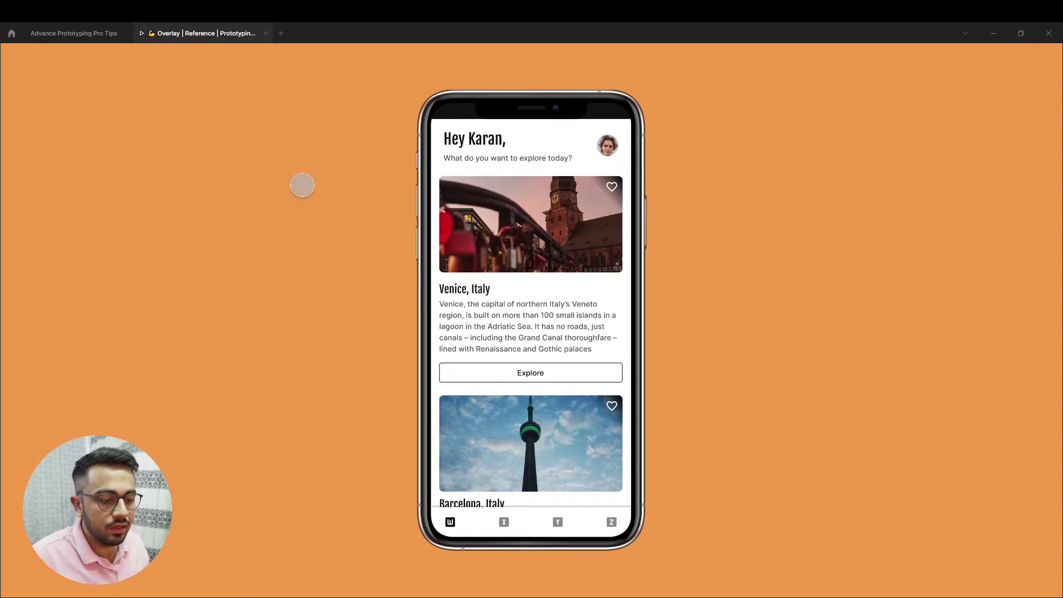
Step: Preview the full-height options menu, then shrink the Options frame back to 375×295
{"action": "left_click", "coordinate": [608, 148]}
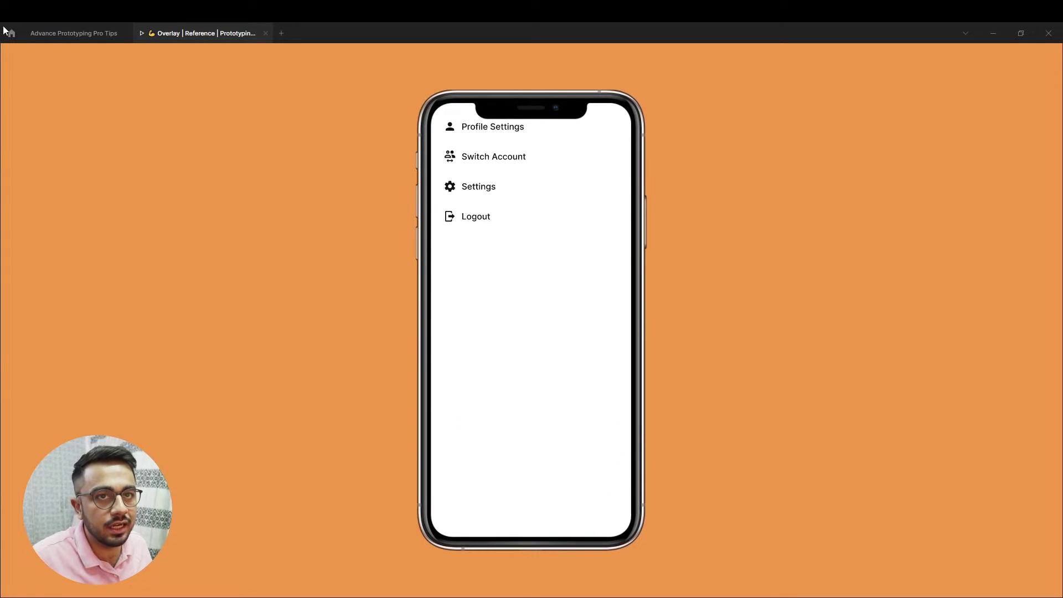
{"action": "left_click", "coordinate": [67, 33]}
{"action": "left_click", "coordinate": [435, 143]}
{"action": "left_click_drag", "start_coordinate": [435, 143], "coordinate": [464, 365]}
{"action": "key", "text": "ctrl+z"}
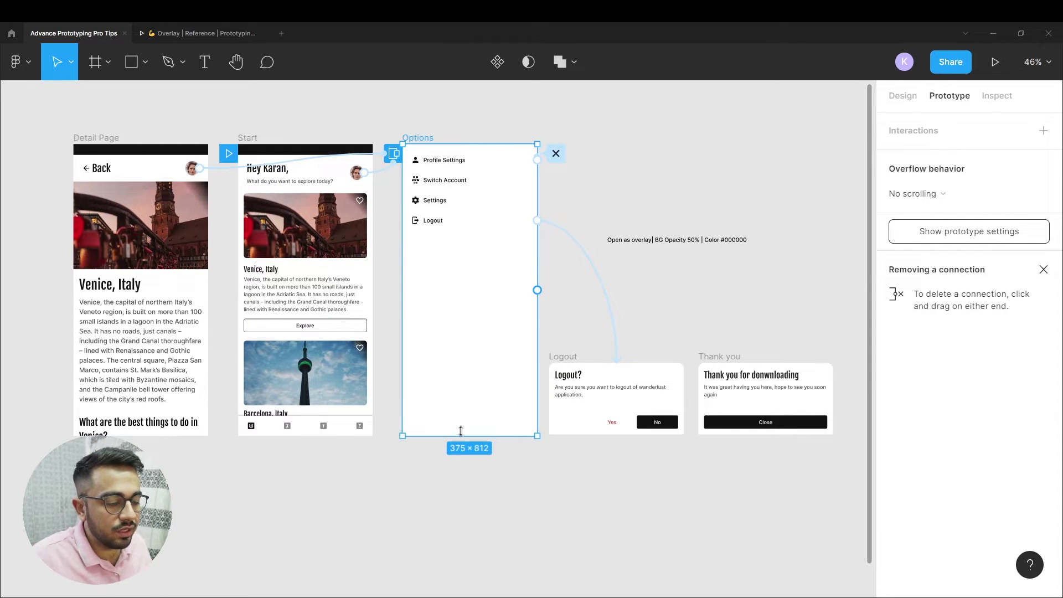
{"action": "left_click_drag", "start_coordinate": [445, 144], "coordinate": [471, 329]}
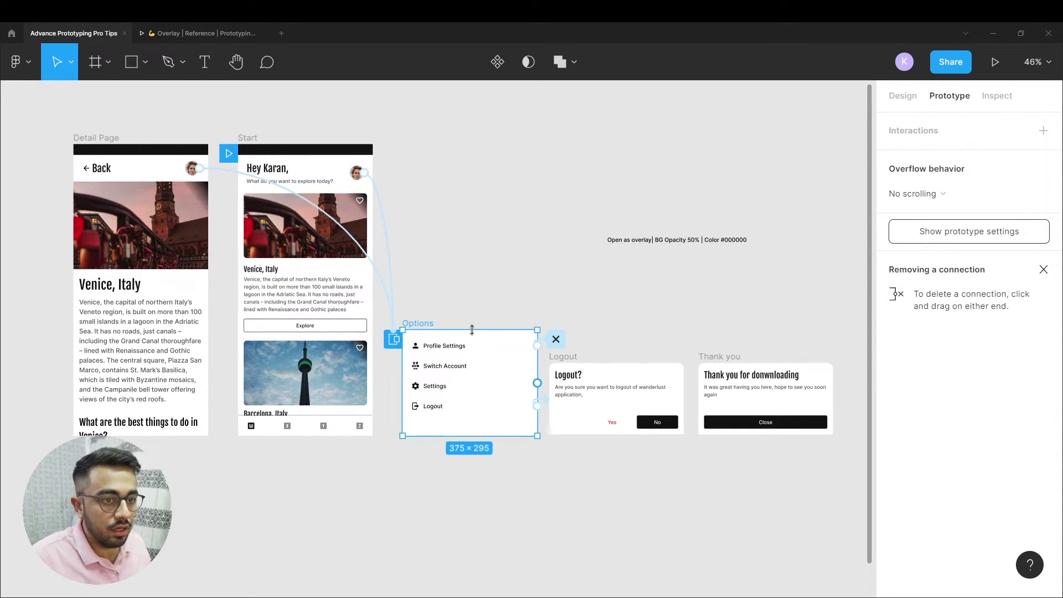
{"action": "left_click", "coordinate": [320, 326]}
Step: Make Explore open the Options overlay, positioned manually just below the button
{"action": "scroll", "coordinate": [306, 327], "scroll_direction": "up", "scroll_amount": 3, "text": "ctrl"}
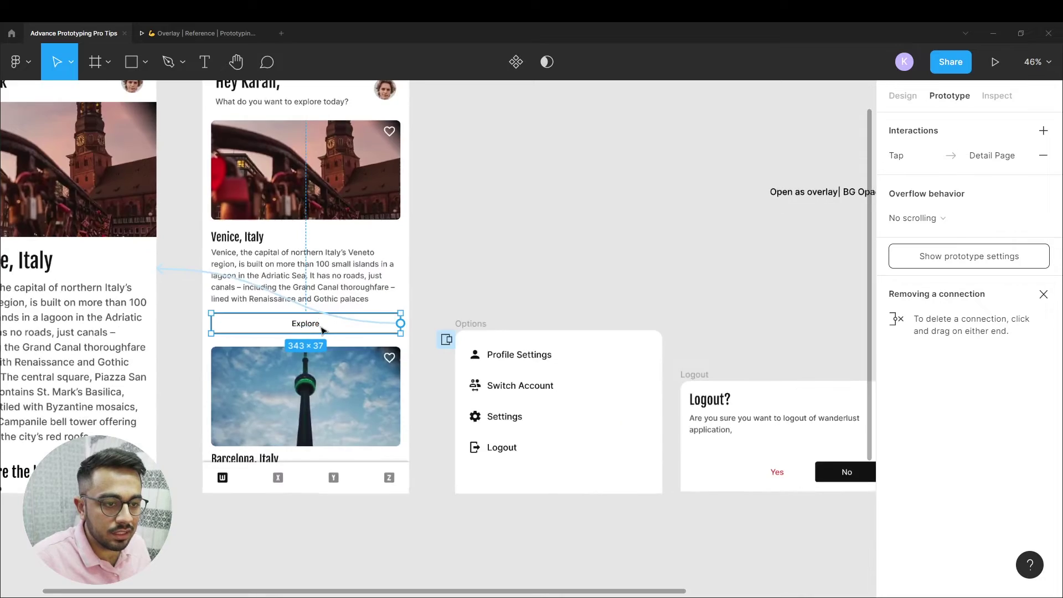
{"action": "left_click_drag", "start_coordinate": [401, 323], "coordinate": [446, 339]}
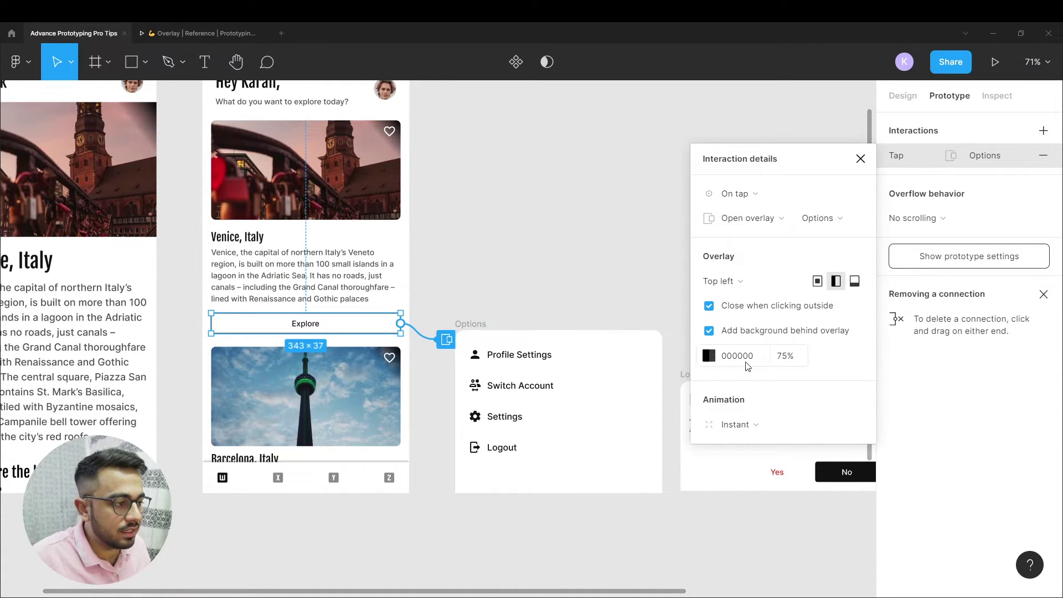
{"action": "left_click", "coordinate": [722, 280]}
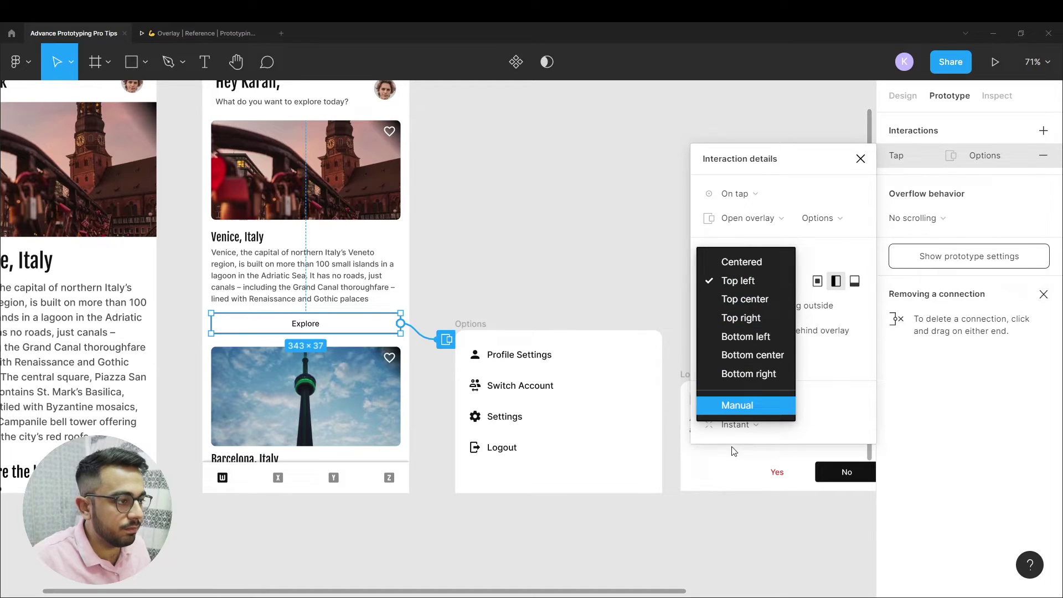
{"action": "left_click", "coordinate": [737, 406]}
{"action": "left_click_drag", "start_coordinate": [303, 360], "coordinate": [297, 382]}
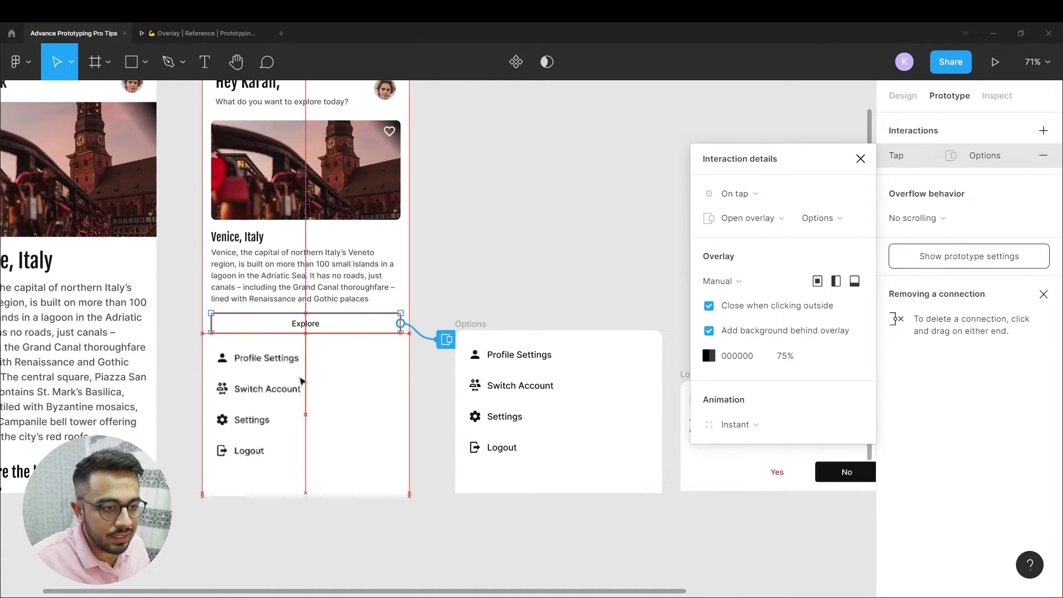
Step: Test the Explore options overlay in the prototype, dismissing it by tapping outside
{"action": "left_click", "coordinate": [171, 33]}
{"action": "left_click", "coordinate": [514, 321]}
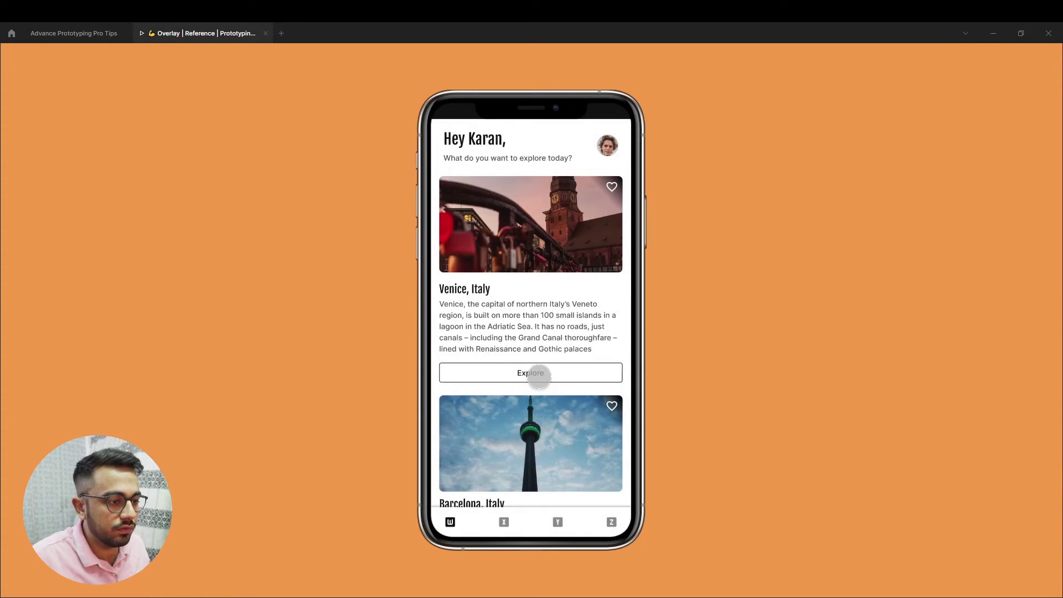
{"action": "left_click", "coordinate": [538, 375]}
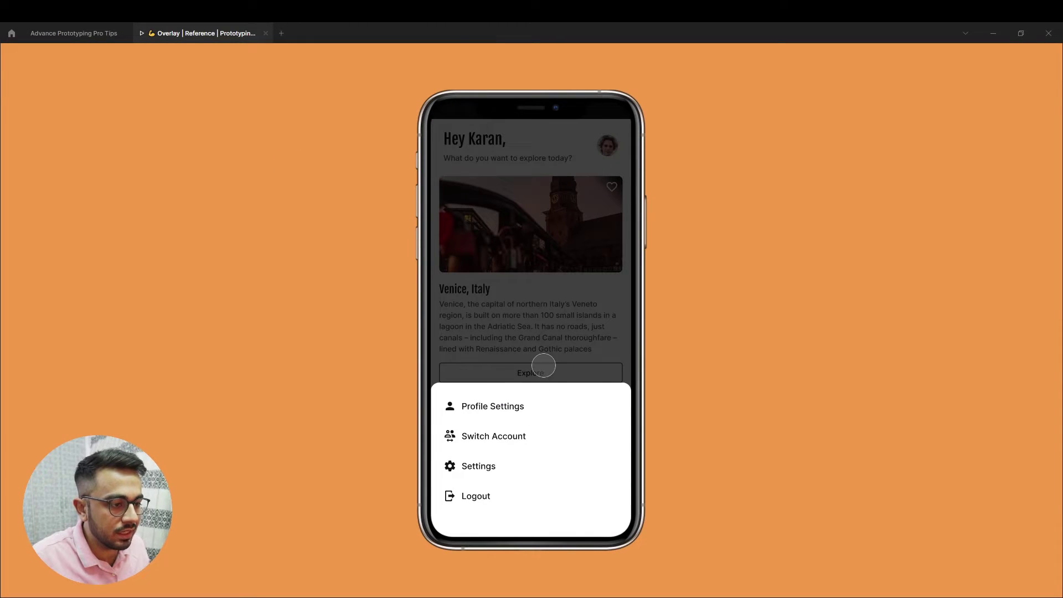
{"action": "left_click", "coordinate": [542, 364]}
{"action": "left_click", "coordinate": [105, 33]}
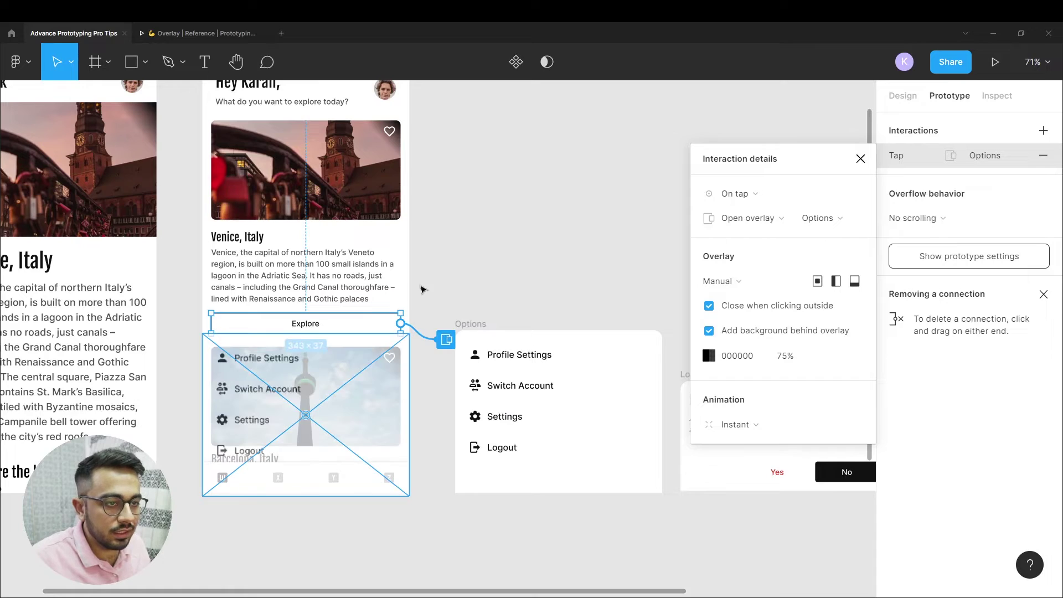
{"action": "left_click", "coordinate": [434, 297]}
{"action": "left_click", "coordinate": [419, 342]}
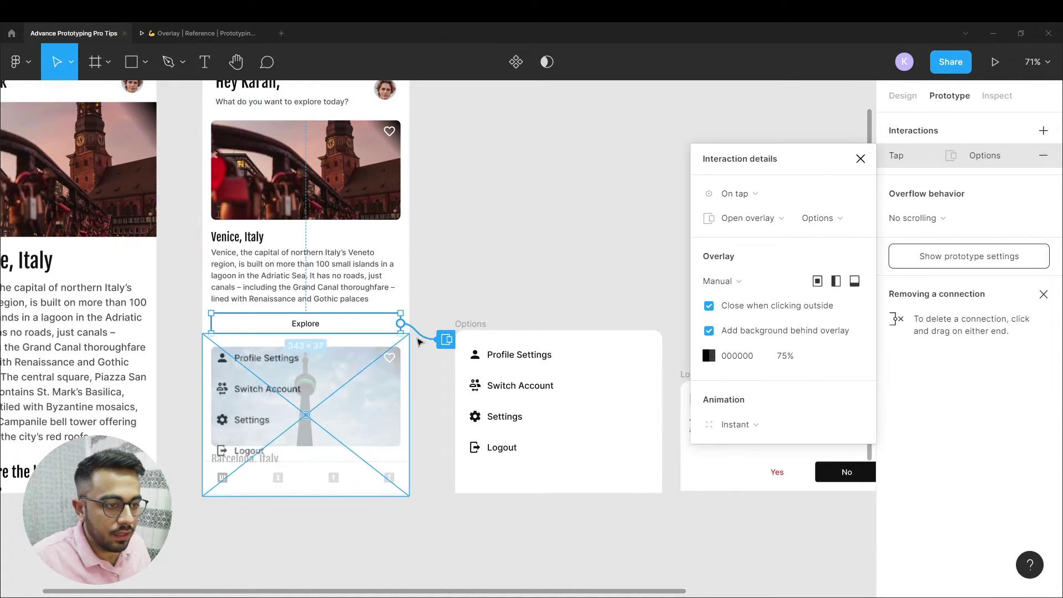
Step: Reconnect Explore's tap to open the Logout frame as an overlay
{"action": "scroll", "coordinate": [387, 335], "scroll_direction": "down", "scroll_amount": 3}
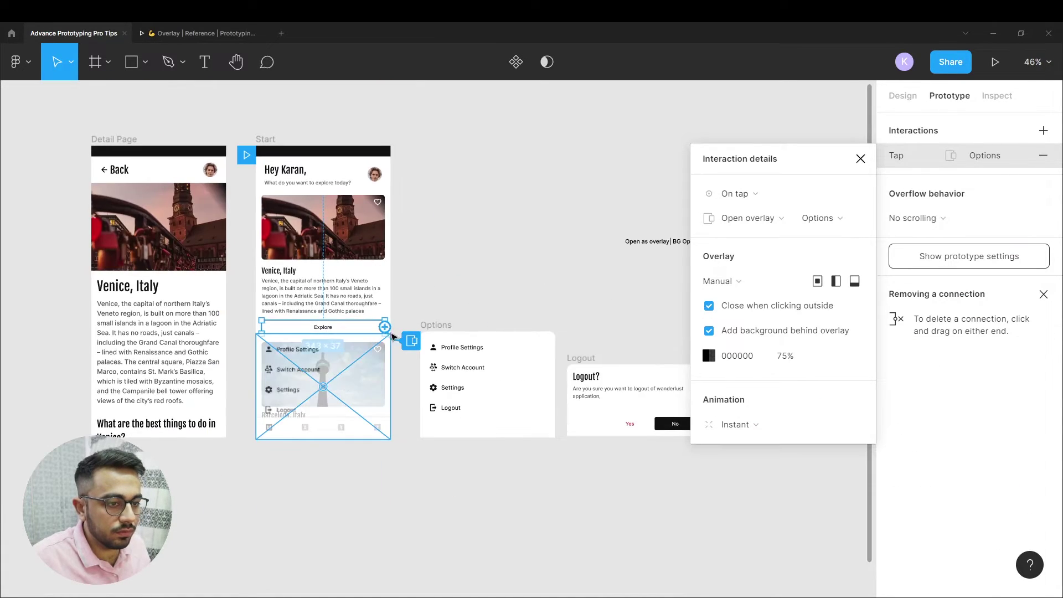
{"action": "left_click_drag", "start_coordinate": [396, 342], "coordinate": [606, 393]}
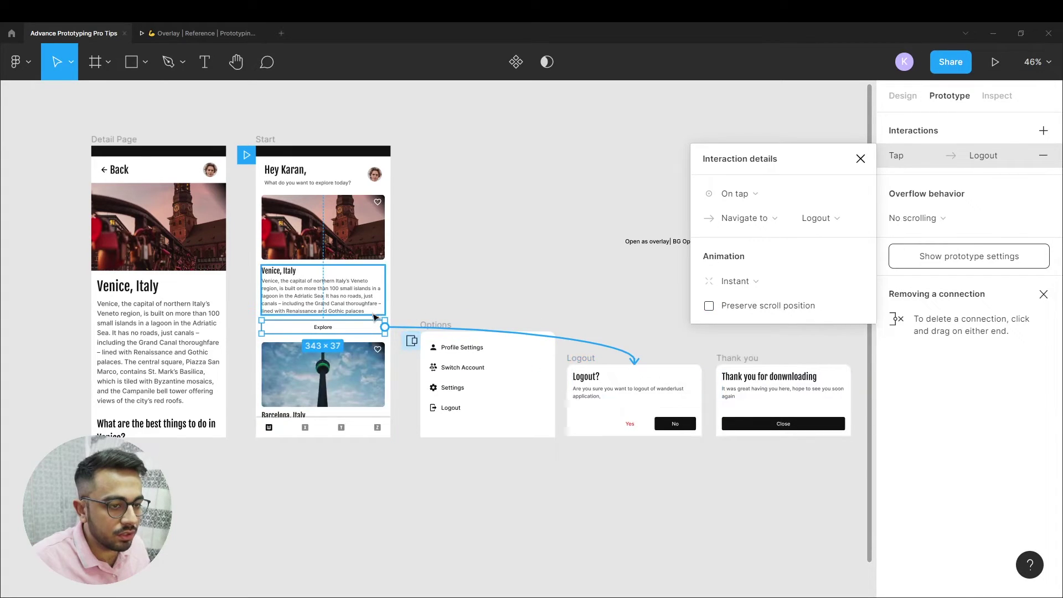
{"action": "left_click", "coordinate": [727, 217]}
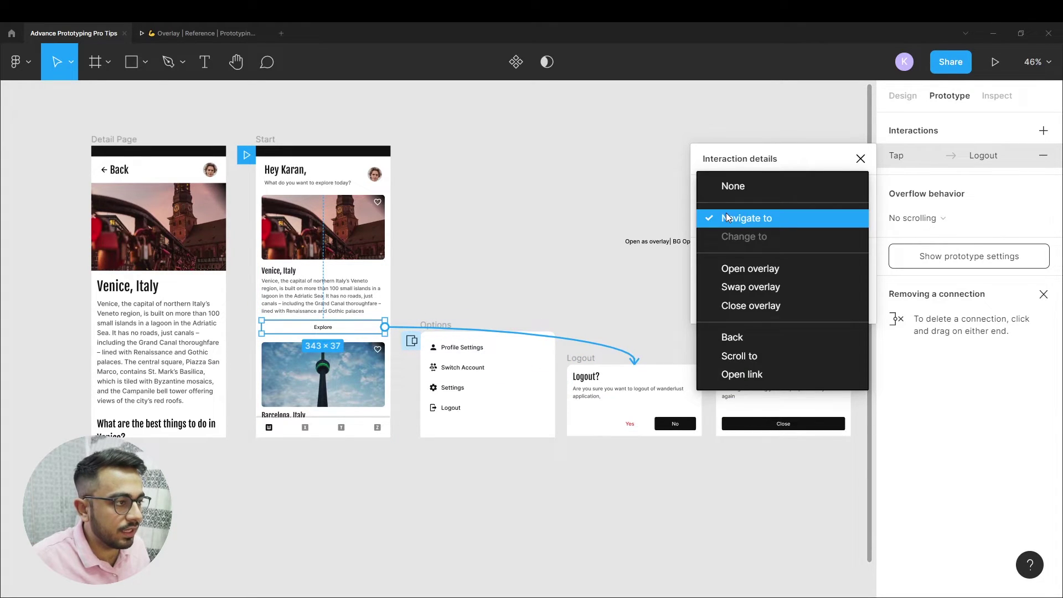
{"action": "left_click", "coordinate": [728, 269]}
{"action": "left_click", "coordinate": [193, 35]}
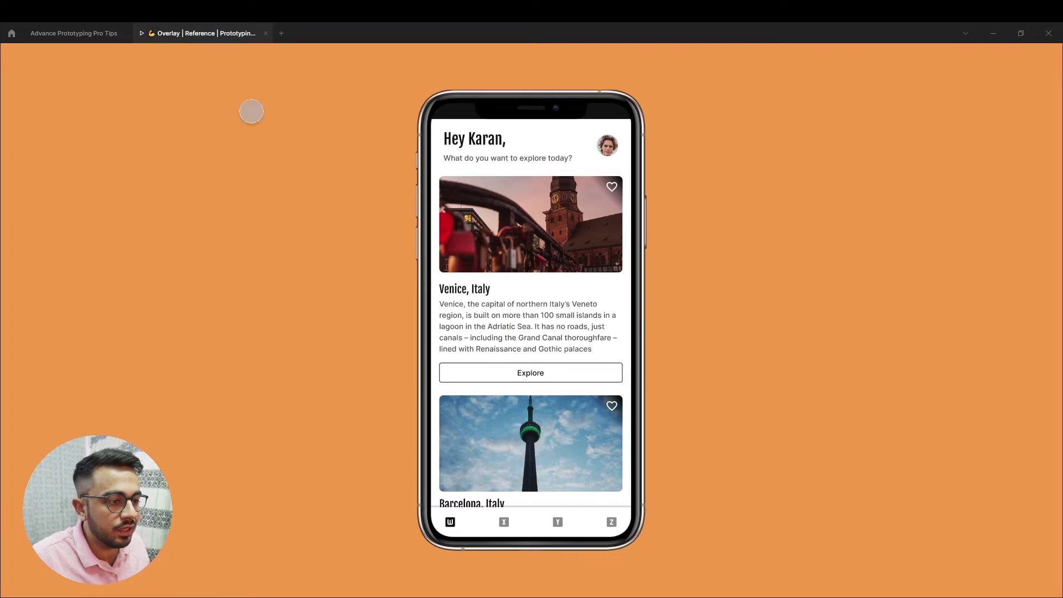
{"action": "left_click", "coordinate": [74, 33]}
Step: Set the Logout overlay to Manual position and test opening and dismissing it from Explore
{"action": "left_click", "coordinate": [739, 282]}
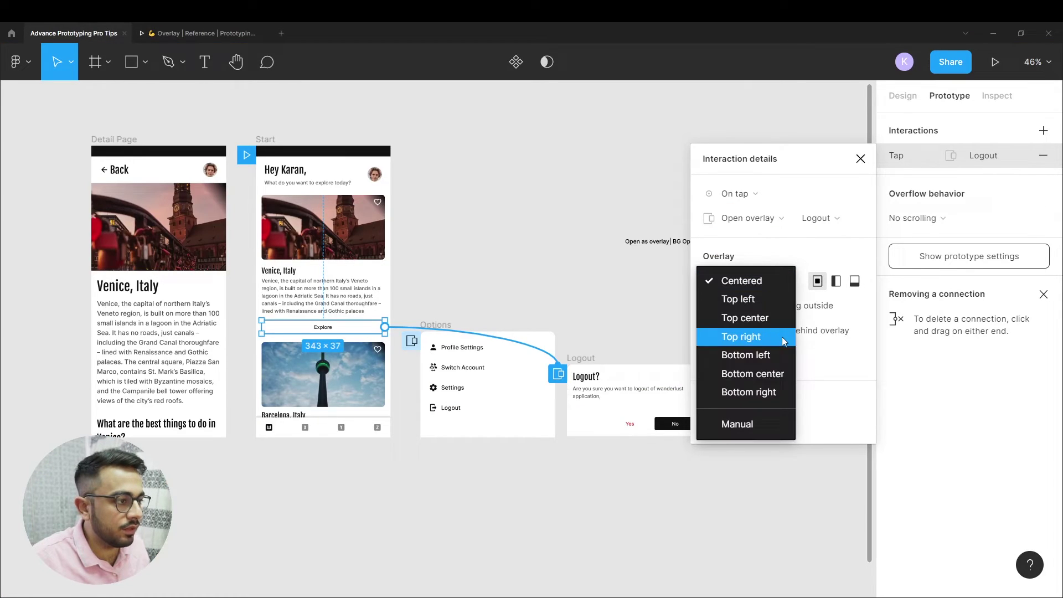
{"action": "left_click", "coordinate": [764, 422]}
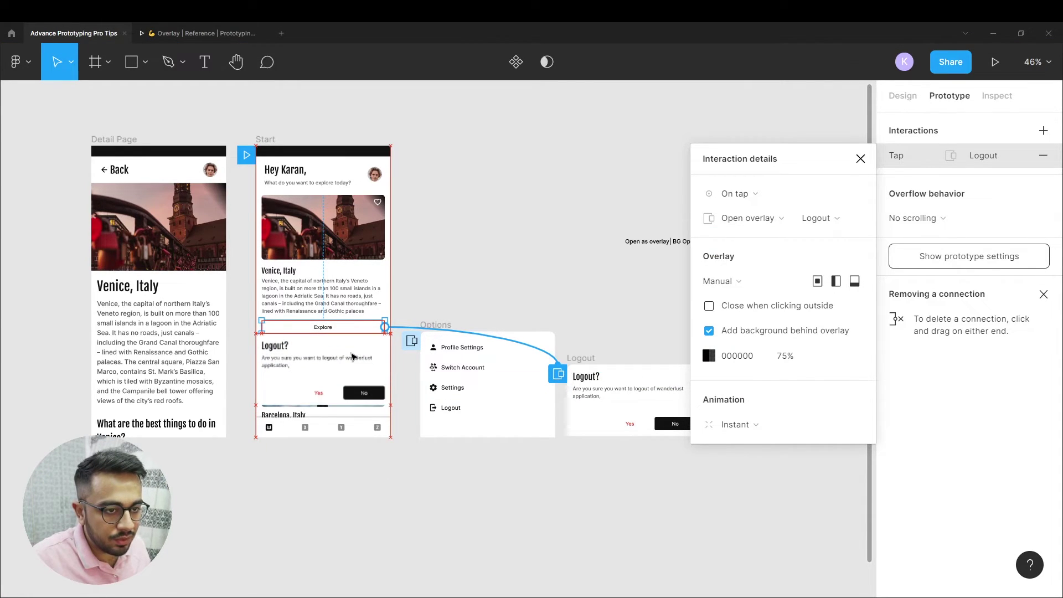
{"action": "left_click", "coordinate": [194, 34]}
{"action": "left_click", "coordinate": [546, 375]}
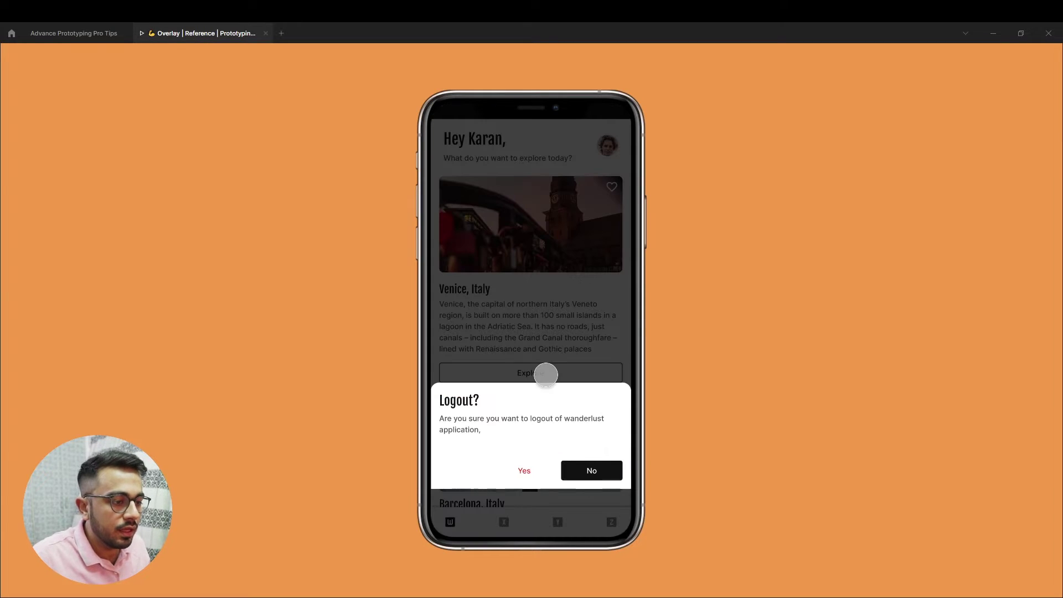
{"action": "left_click", "coordinate": [591, 470]}
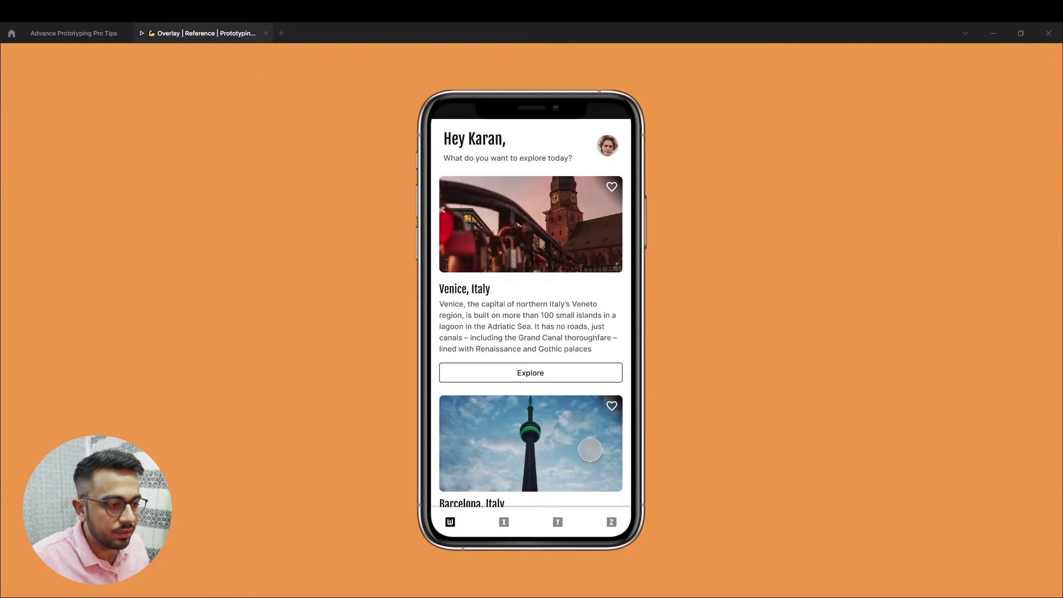
{"action": "left_click", "coordinate": [581, 368]}
{"action": "left_click", "coordinate": [581, 367]}
{"action": "left_click", "coordinate": [105, 34]}
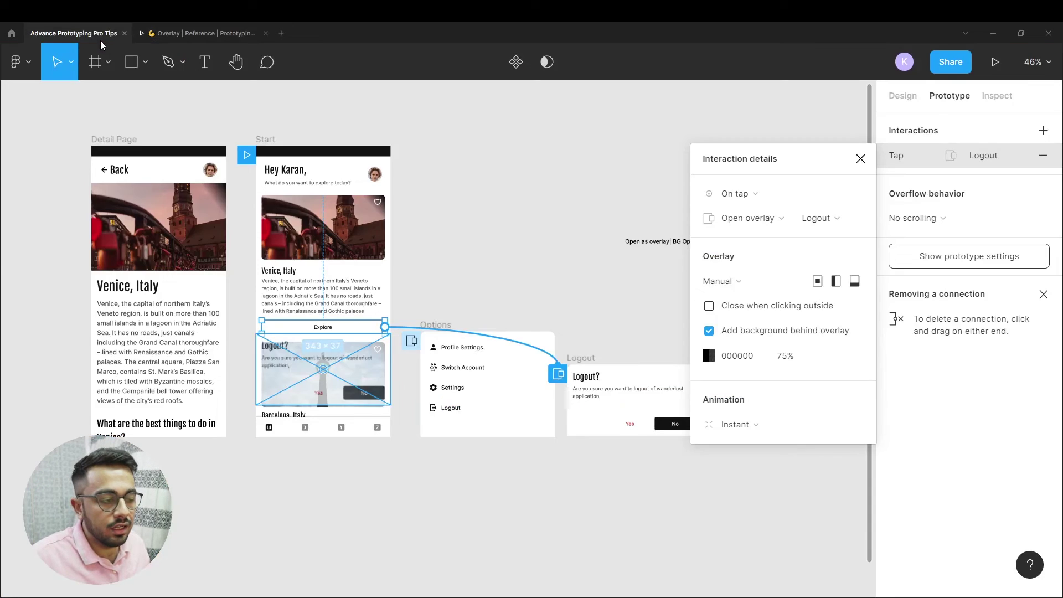
{"action": "left_click", "coordinate": [509, 300]}
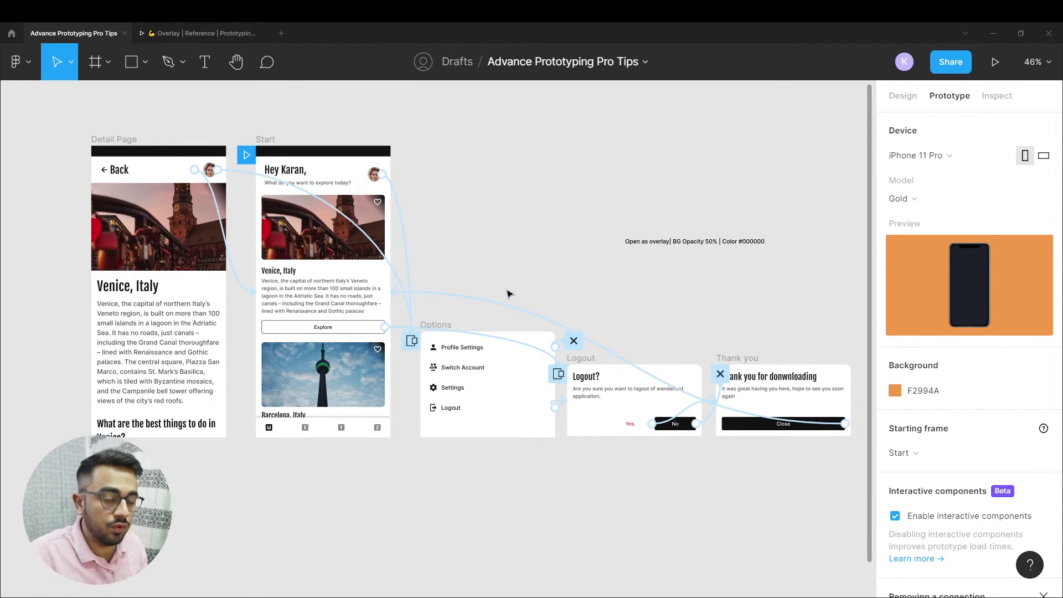
Step: Inspect the avatar's Open overlay Options interaction, then the Logout row's Swap overlay interaction
{"action": "left_click", "coordinate": [411, 341]}
{"action": "left_click", "coordinate": [509, 290]}
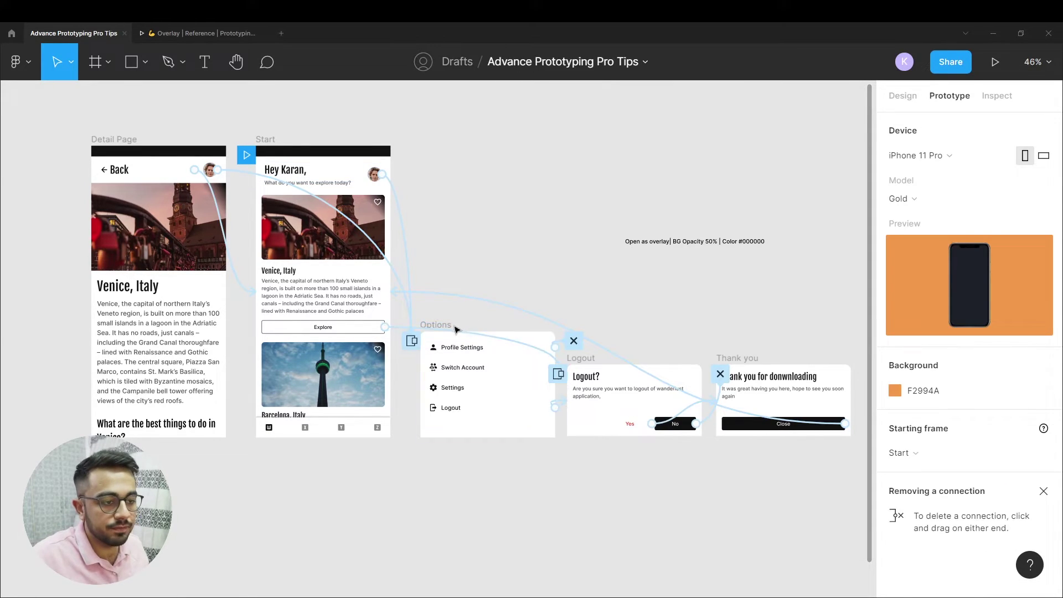
{"action": "left_click", "coordinate": [411, 341]}
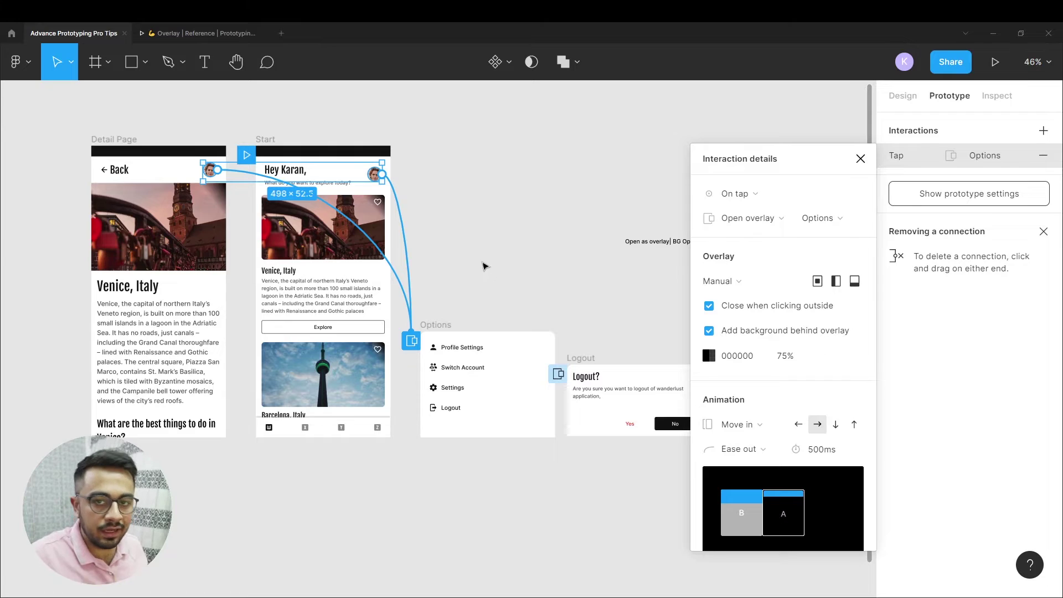
{"action": "left_click", "coordinate": [554, 291]}
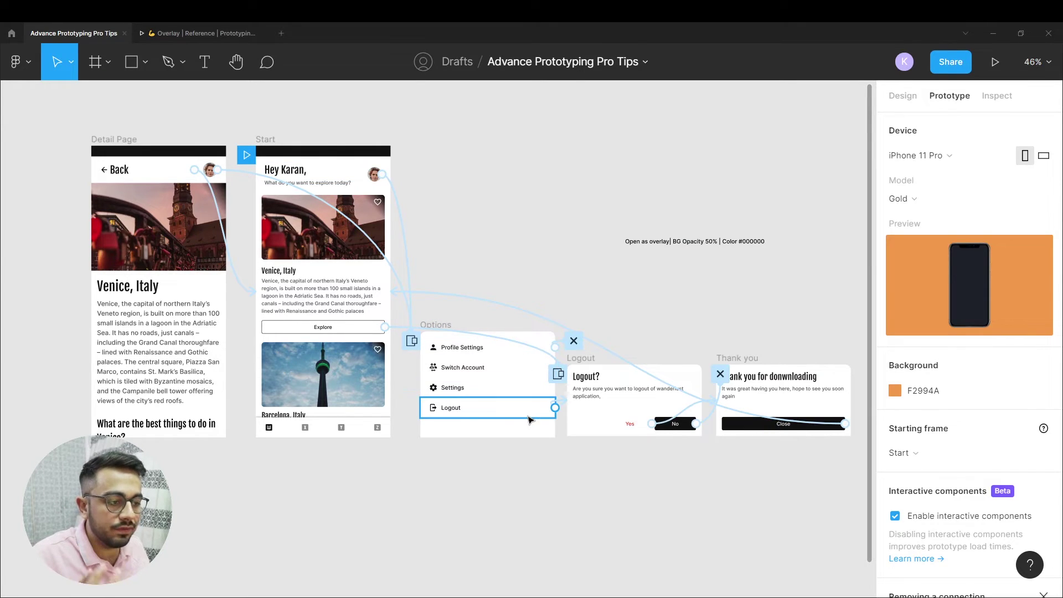
{"action": "left_click", "coordinate": [548, 407]}
{"action": "left_click", "coordinate": [556, 407]}
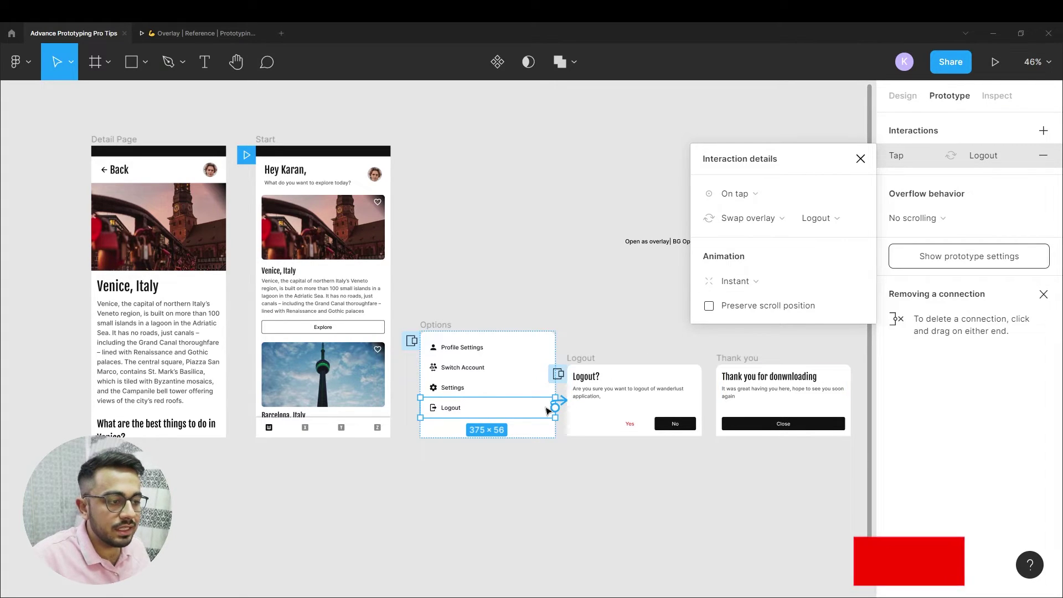
Step: Keep Swap overlay on the Logout row and confirm No closes the overlay on tap
{"action": "left_click", "coordinate": [765, 223]}
{"action": "left_click", "coordinate": [764, 227]}
{"action": "scroll", "coordinate": [657, 299], "scroll_direction": "up", "scroll_amount": 4}
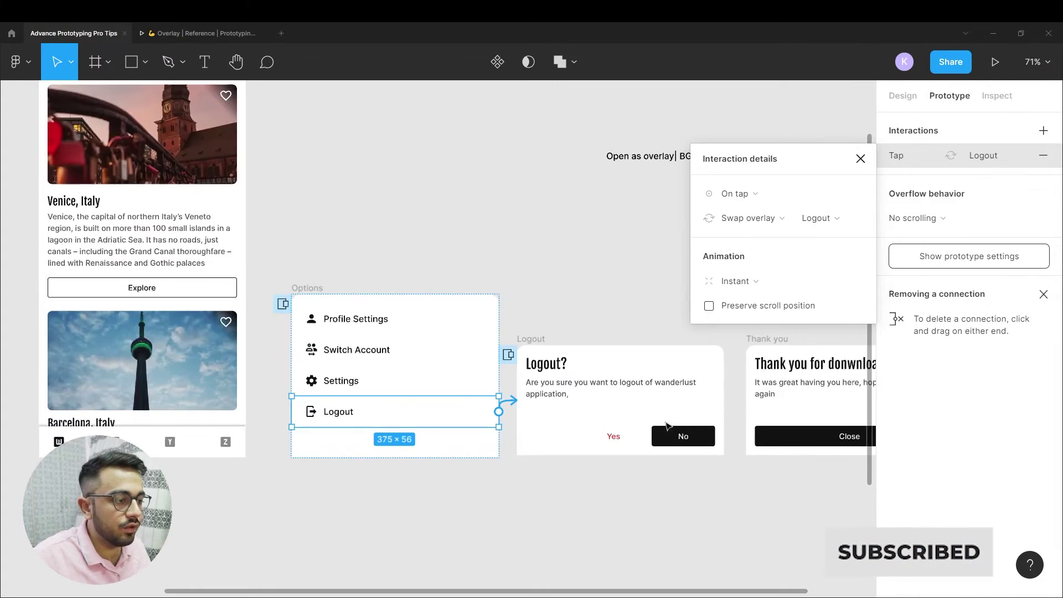
{"action": "left_click", "coordinate": [562, 387]}
{"action": "left_click", "coordinate": [623, 301]}
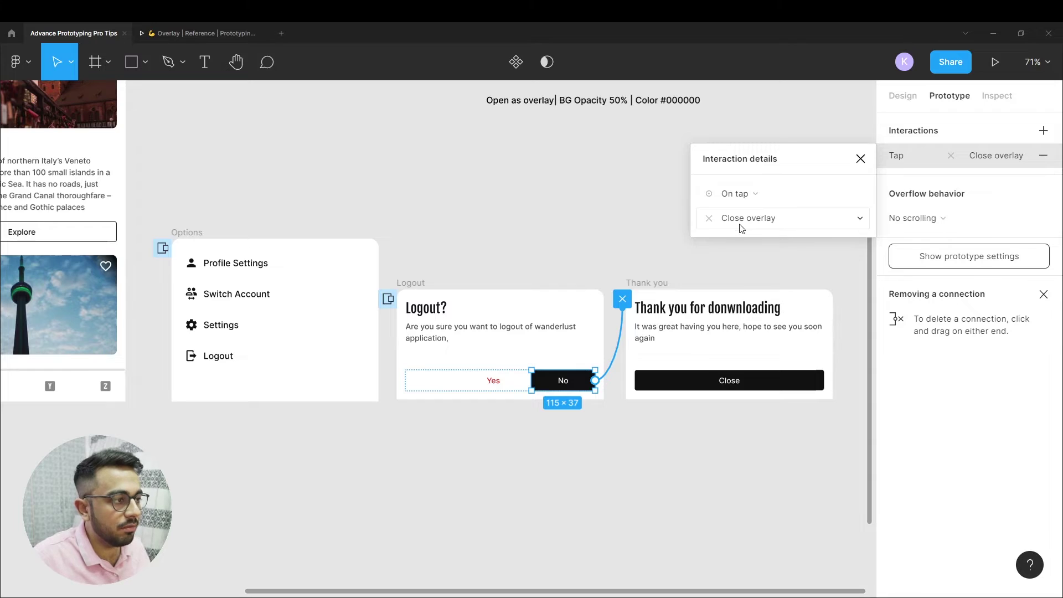
{"action": "left_click", "coordinate": [742, 193]}
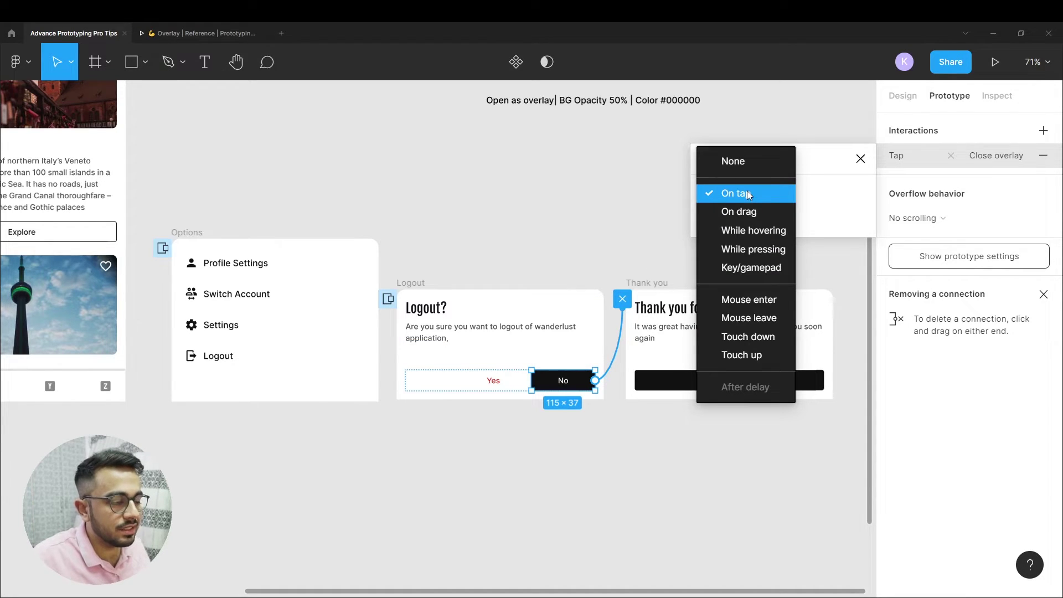
{"action": "left_click", "coordinate": [747, 193]}
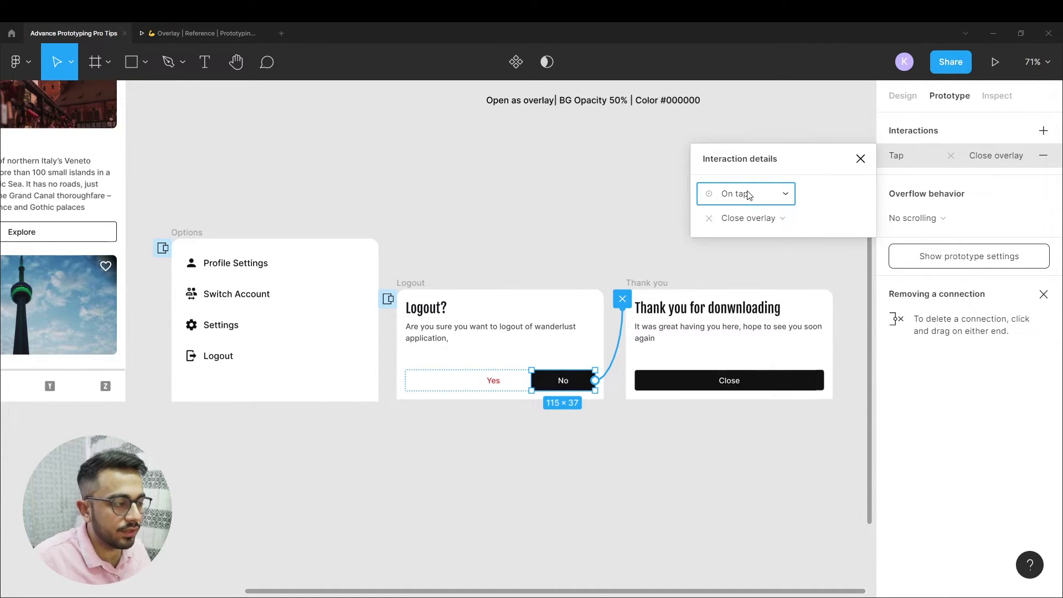
Step: Check that Yes swaps to the Thank you overlay and Close navigates to Start
{"action": "left_click", "coordinate": [502, 389]}
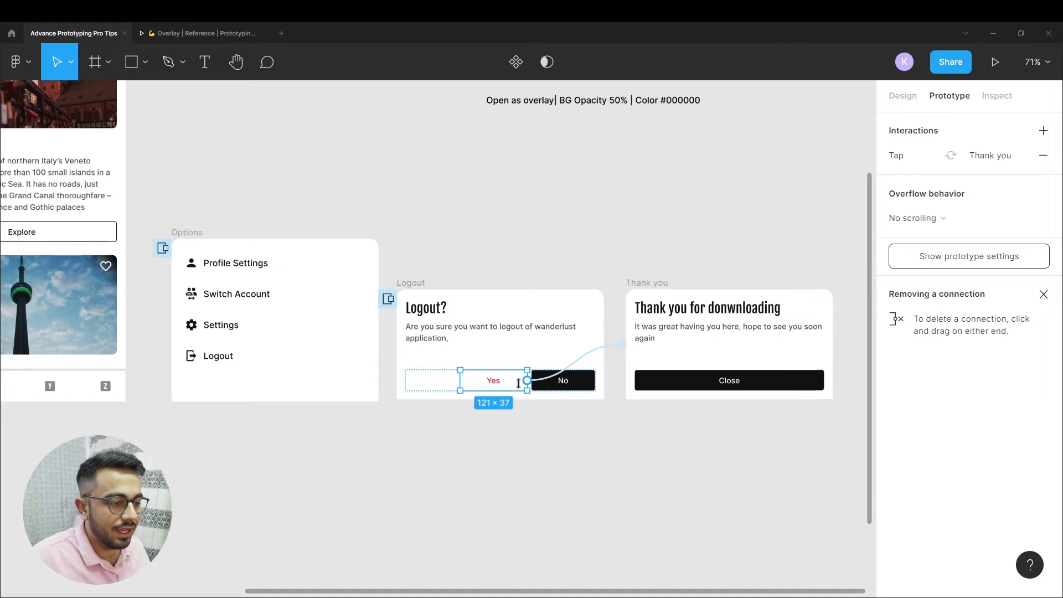
{"action": "left_click", "coordinate": [588, 366]}
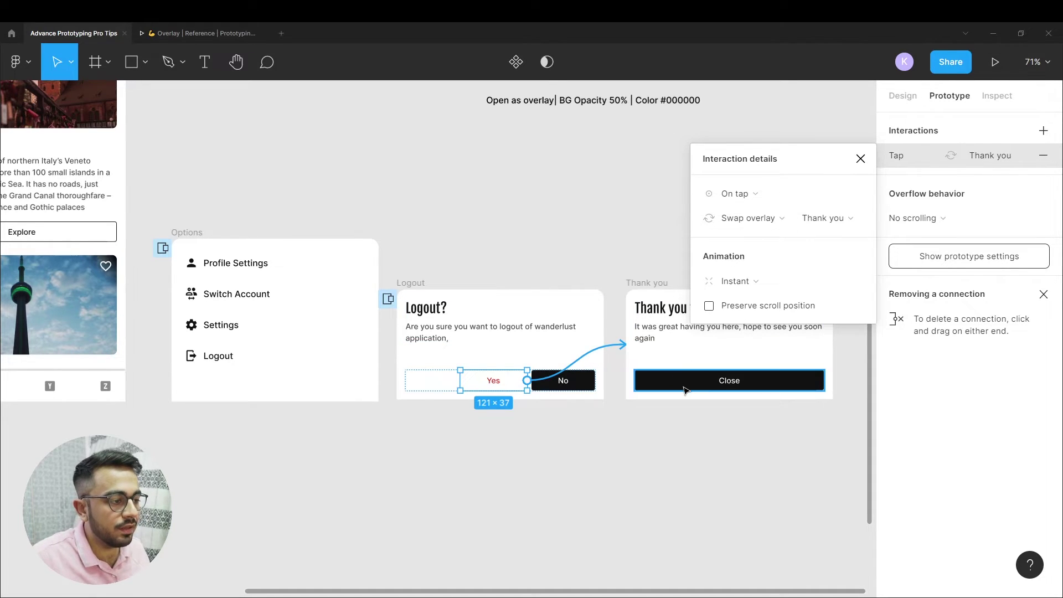
{"action": "left_click", "coordinate": [734, 376]}
{"action": "left_click", "coordinate": [731, 381]}
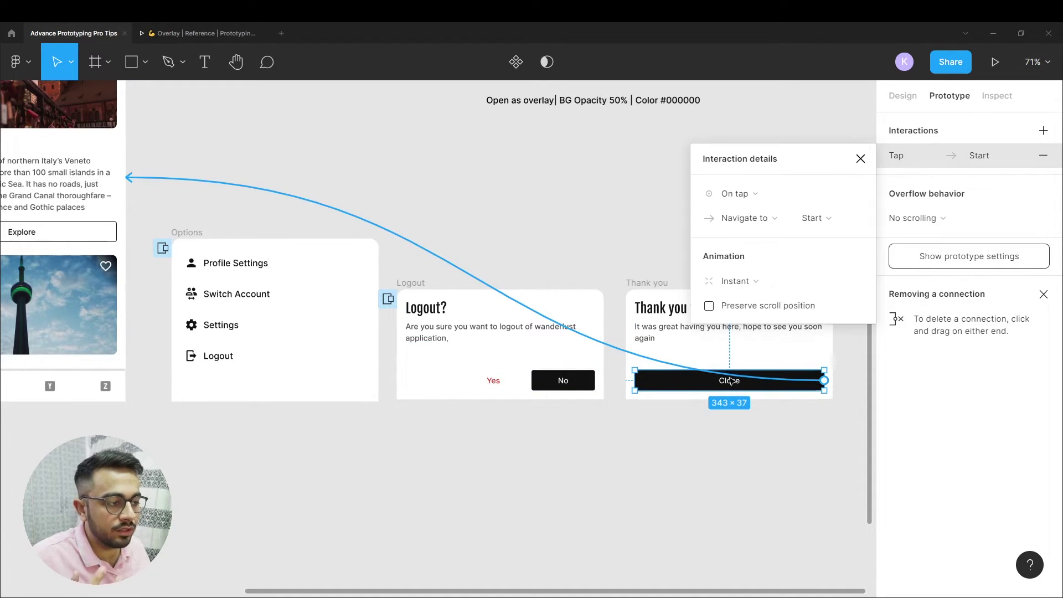
{"action": "scroll", "coordinate": [584, 267], "scroll_direction": "down", "scroll_amount": 3}
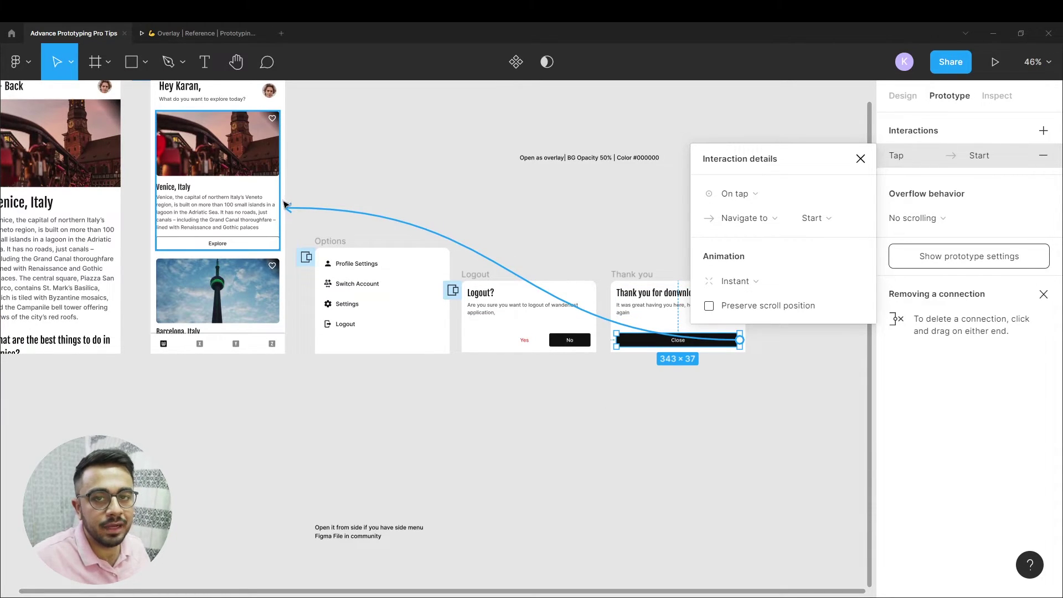
Step: Look over the canvas and select the Logout frame to review its overlay wiring
{"action": "left_click", "coordinate": [424, 189]}
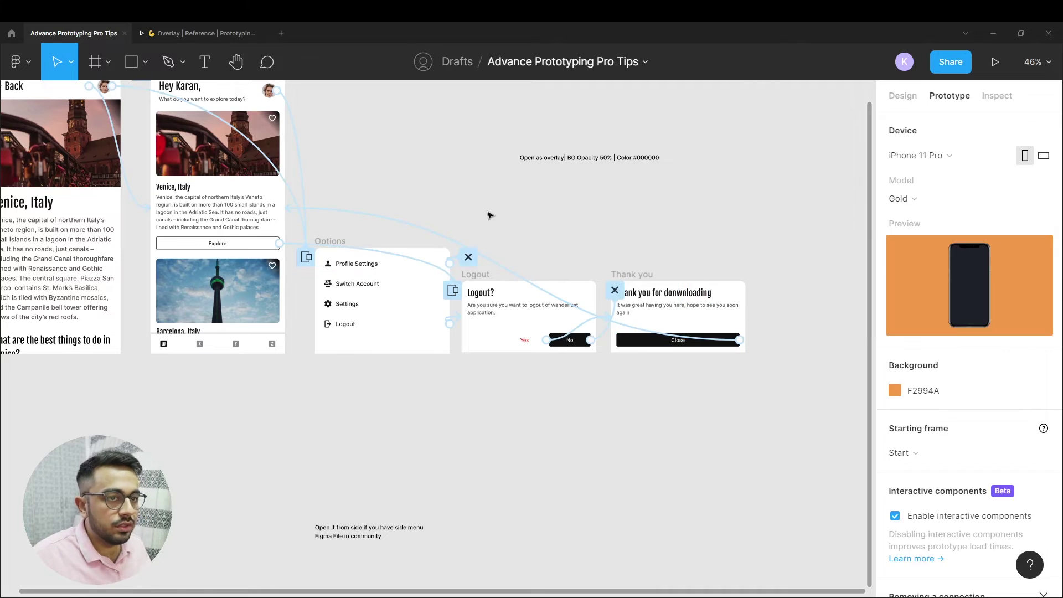
{"action": "scroll", "coordinate": [408, 313], "scroll_direction": "up", "scroll_amount": 3}
{"action": "scroll", "coordinate": [408, 313], "scroll_direction": "left", "scroll_amount": 3}
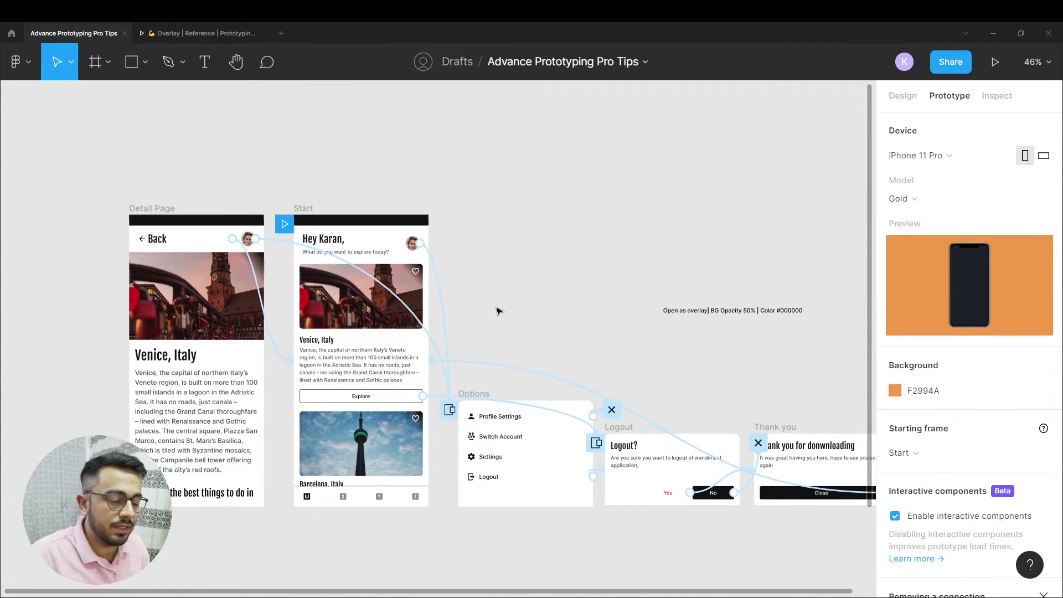
{"action": "key", "text": "ctrl+backslash"}
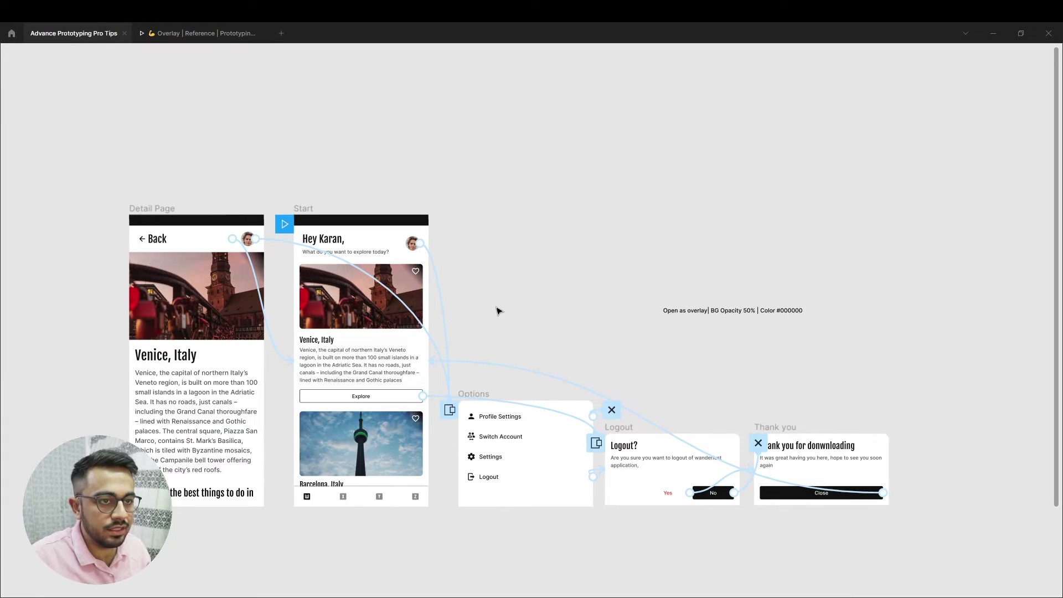
{"action": "key", "text": "ctrl+backslash"}
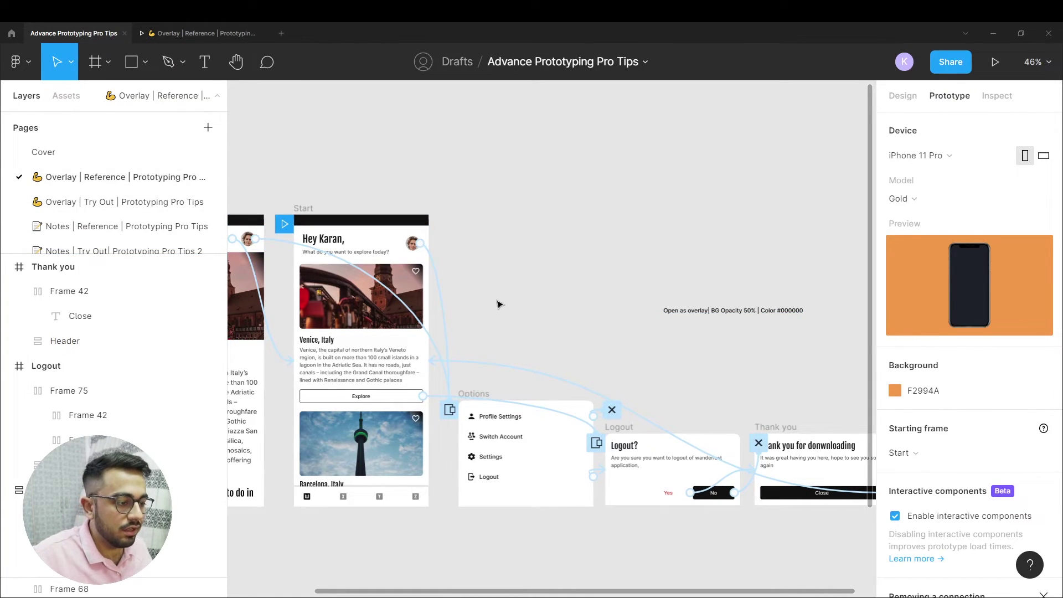
{"action": "scroll", "coordinate": [496, 302], "scroll_direction": "down", "scroll_amount": 3}
{"action": "scroll", "coordinate": [653, 344], "scroll_direction": "right", "scroll_amount": 4}
{"action": "scroll", "coordinate": [614, 327], "scroll_direction": "left", "scroll_amount": 5}
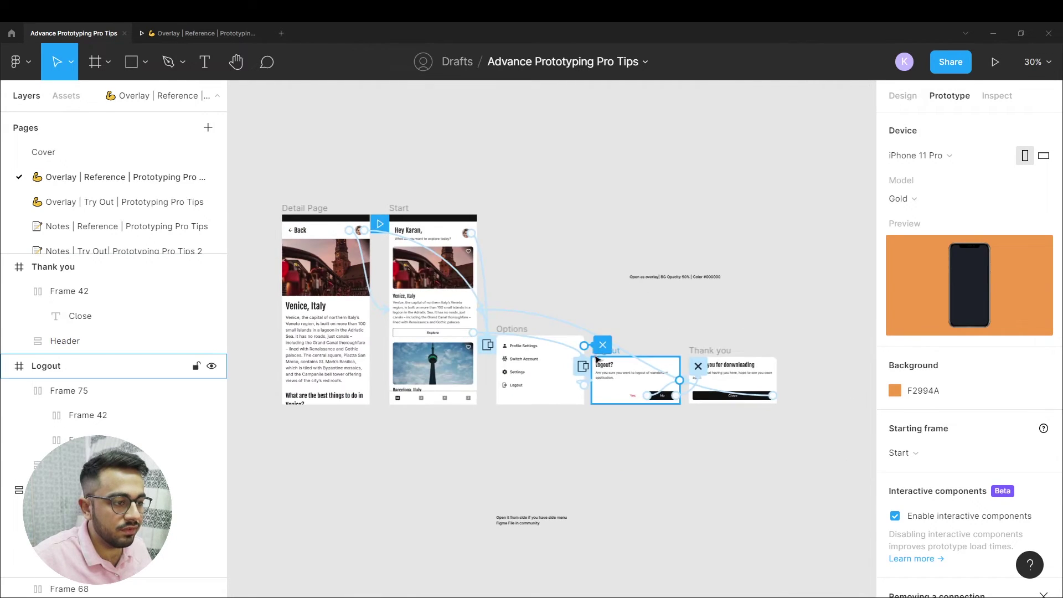
{"action": "left_click", "coordinate": [586, 368]}
{"action": "scroll", "coordinate": [588, 368], "scroll_direction": "up", "scroll_amount": 5}
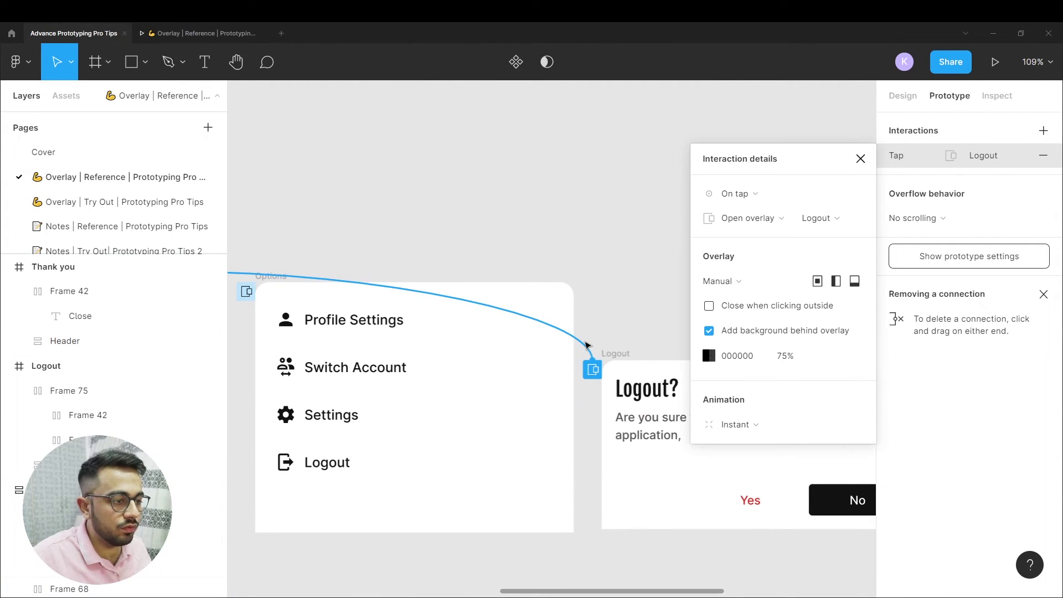
{"action": "scroll", "coordinate": [578, 338], "scroll_direction": "down", "scroll_amount": 5}
{"action": "left_click", "coordinate": [600, 349]}
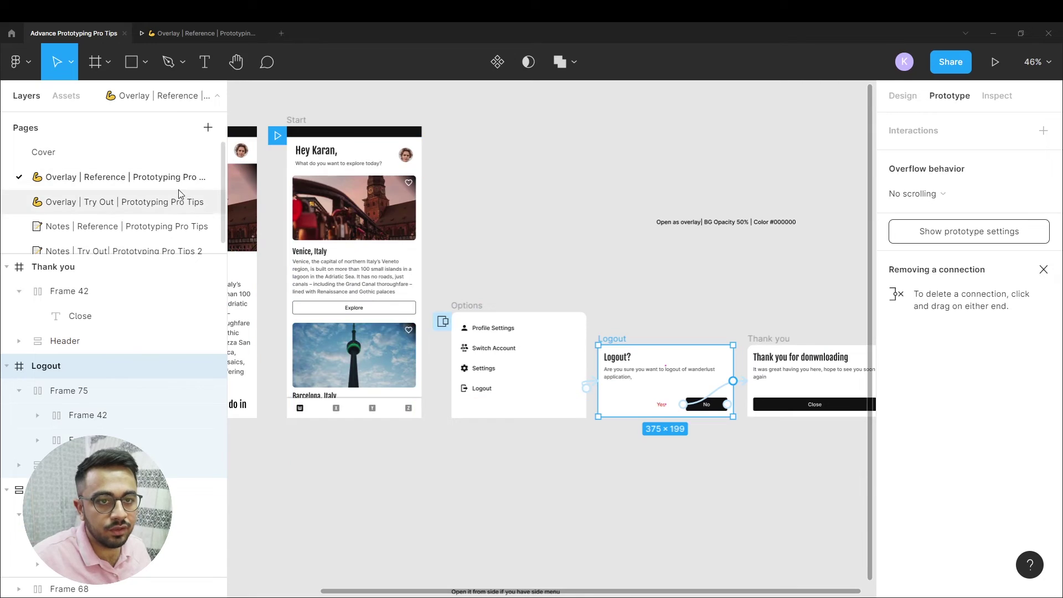
Step: Select the five app frames on the Overlay | Try Out page, then move to Overlay | Reference
{"action": "left_click", "coordinate": [149, 208]}
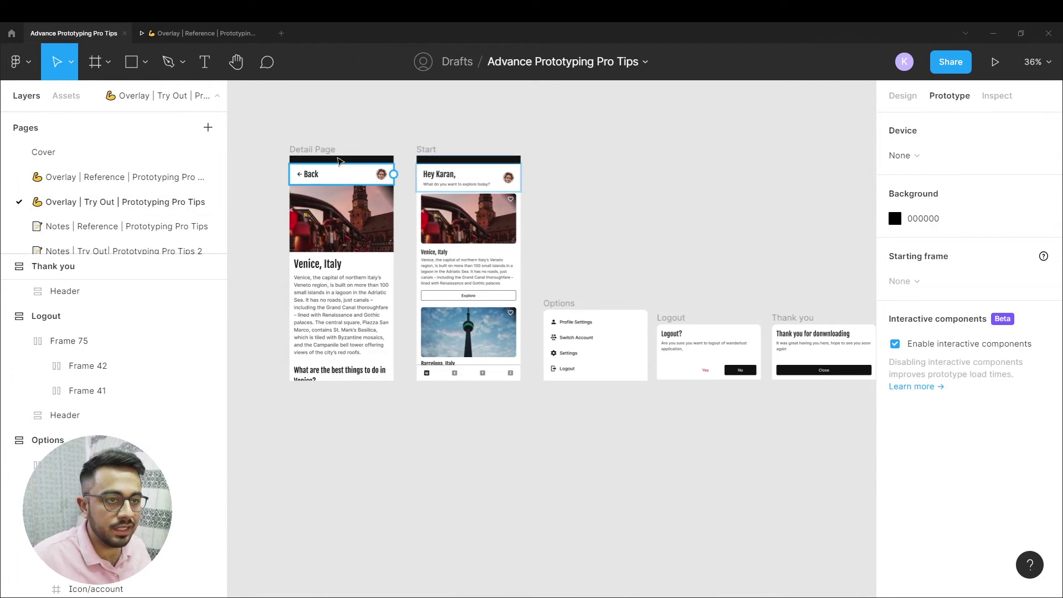
{"action": "scroll", "coordinate": [275, 144], "scroll_direction": "down", "scroll_amount": 3}
{"action": "left_click_drag", "start_coordinate": [269, 124], "coordinate": [559, 290]}
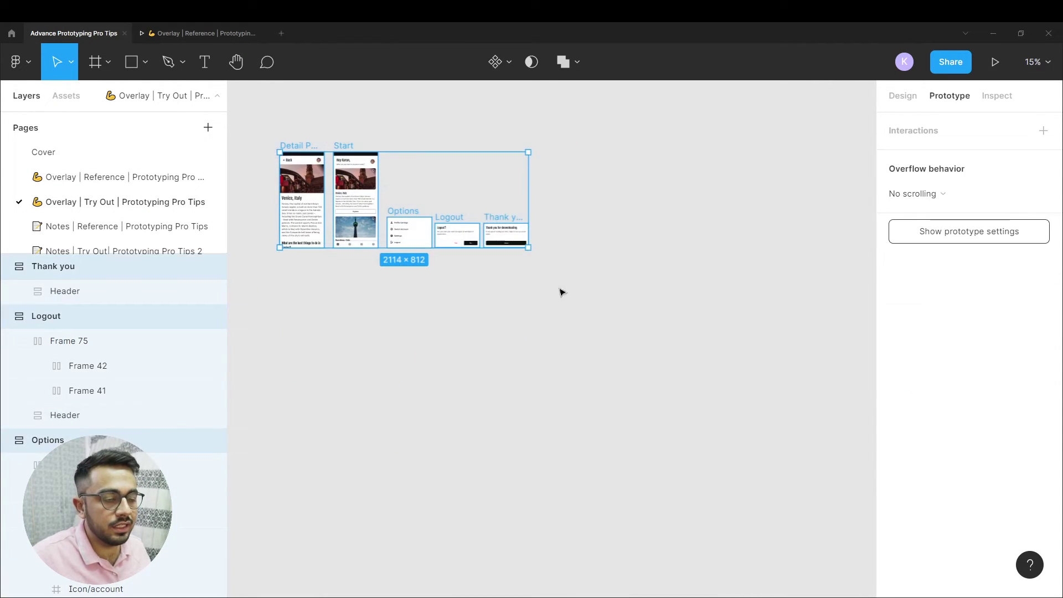
{"action": "scroll", "coordinate": [341, 140], "scroll_direction": "up", "scroll_amount": 2}
{"action": "left_click", "coordinate": [343, 138]}
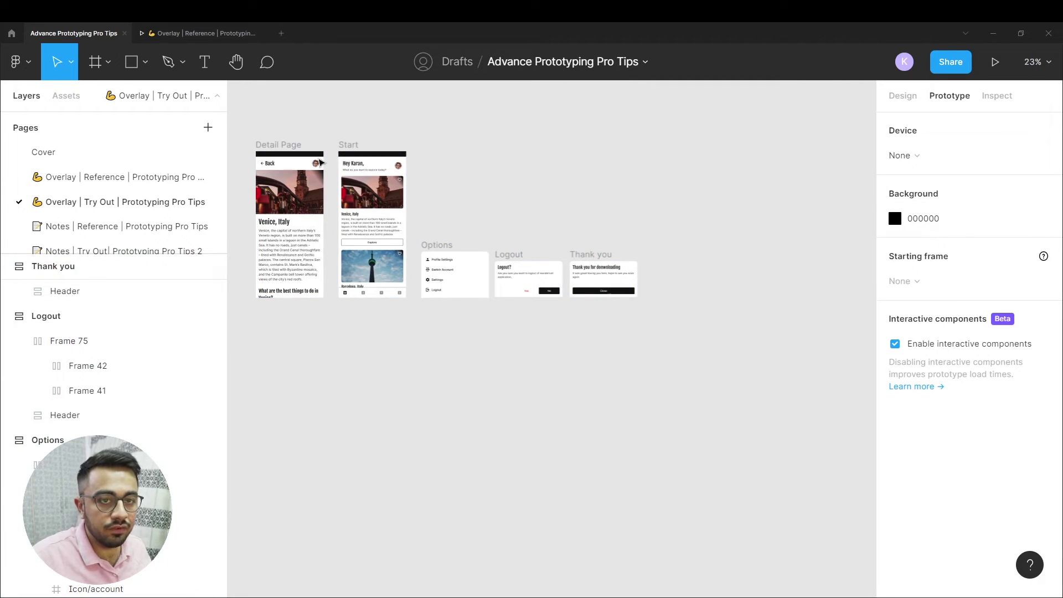
{"action": "left_click", "coordinate": [151, 180]}
{"action": "left_click_drag", "start_coordinate": [452, 216], "coordinate": [440, 250]}
Step: Set Vertical scrolling overflow on the Detail Page and Start frames and preview the scrolling
{"action": "left_click", "coordinate": [354, 127]}
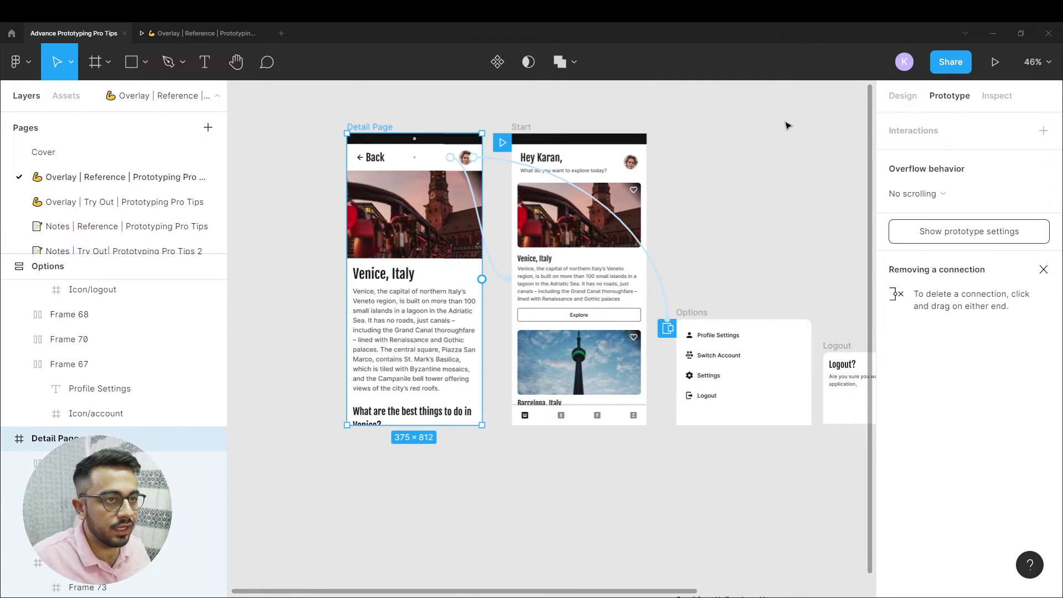
{"action": "left_click", "coordinate": [949, 95]}
{"action": "left_click", "coordinate": [944, 205]}
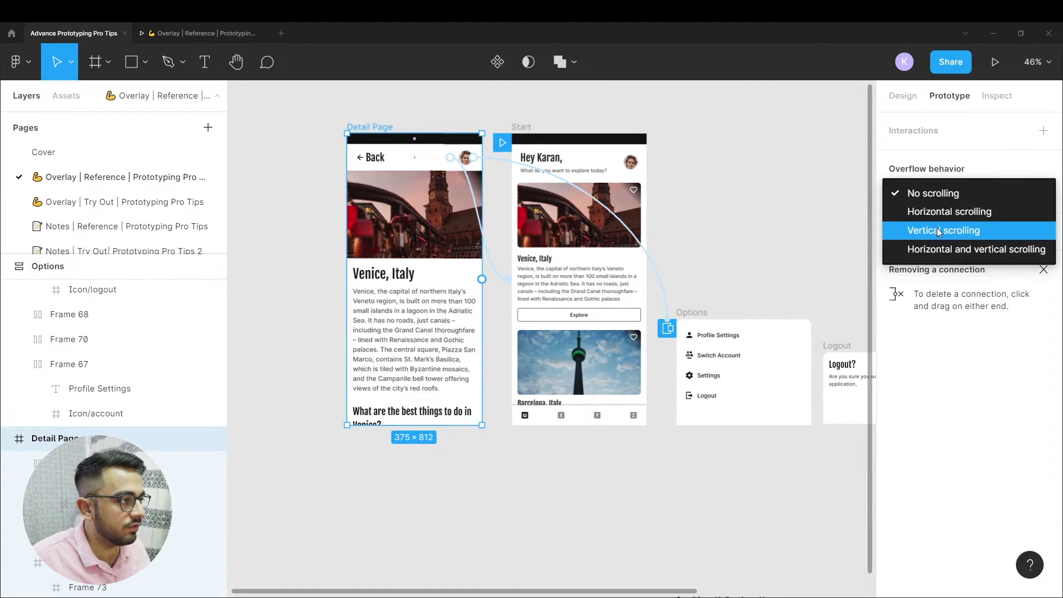
{"action": "left_click", "coordinate": [936, 230]}
{"action": "left_click", "coordinate": [521, 127]}
{"action": "left_click", "coordinate": [921, 194]}
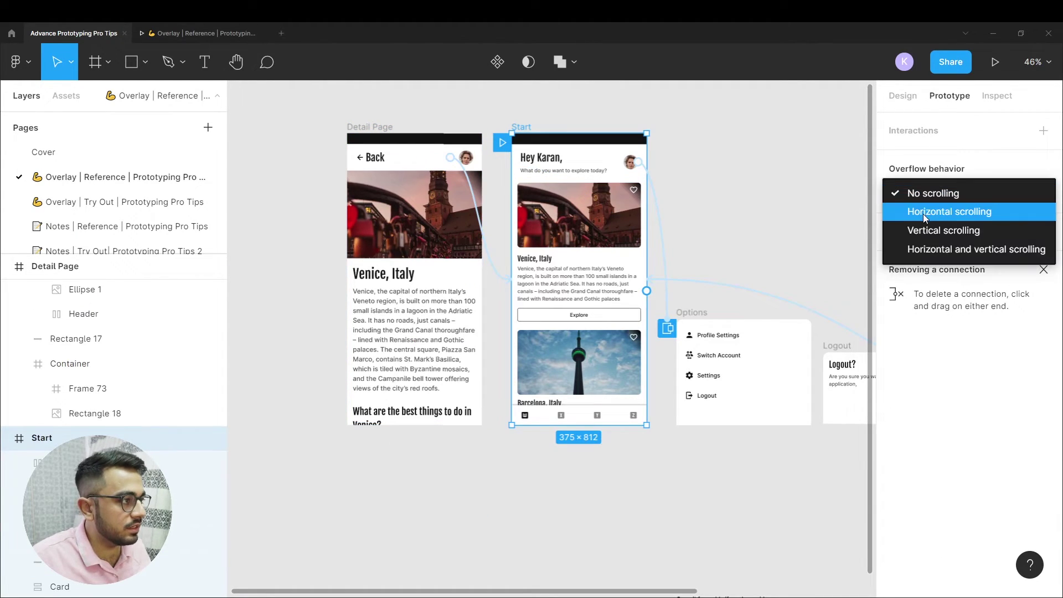
{"action": "left_click", "coordinate": [923, 228]}
{"action": "left_click", "coordinate": [188, 27]}
{"action": "scroll", "coordinate": [516, 293], "scroll_direction": "down", "scroll_amount": 2}
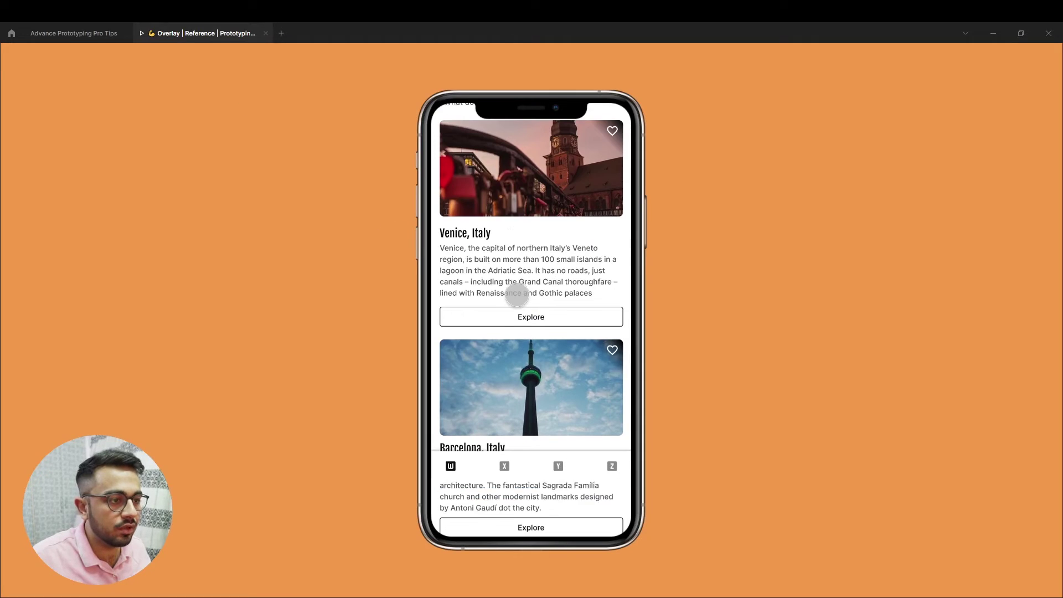
{"action": "scroll", "coordinate": [516, 293], "scroll_direction": "up", "scroll_amount": 2}
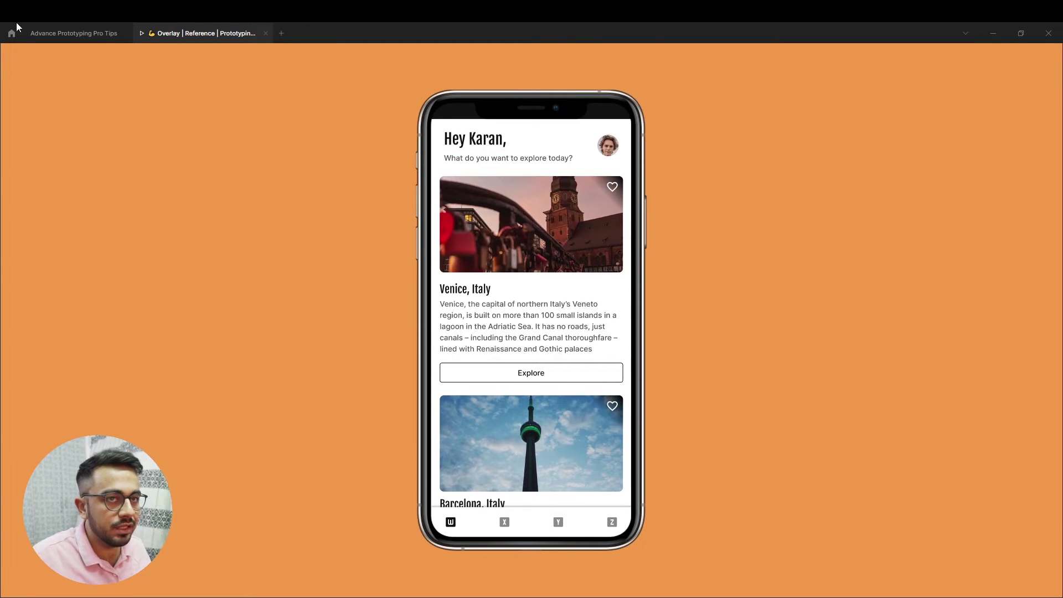
{"action": "left_click", "coordinate": [50, 34]}
Step: Fix Start's 374×56 bottom navbar in position when scrolling, then preview again
{"action": "left_click", "coordinate": [576, 416]}
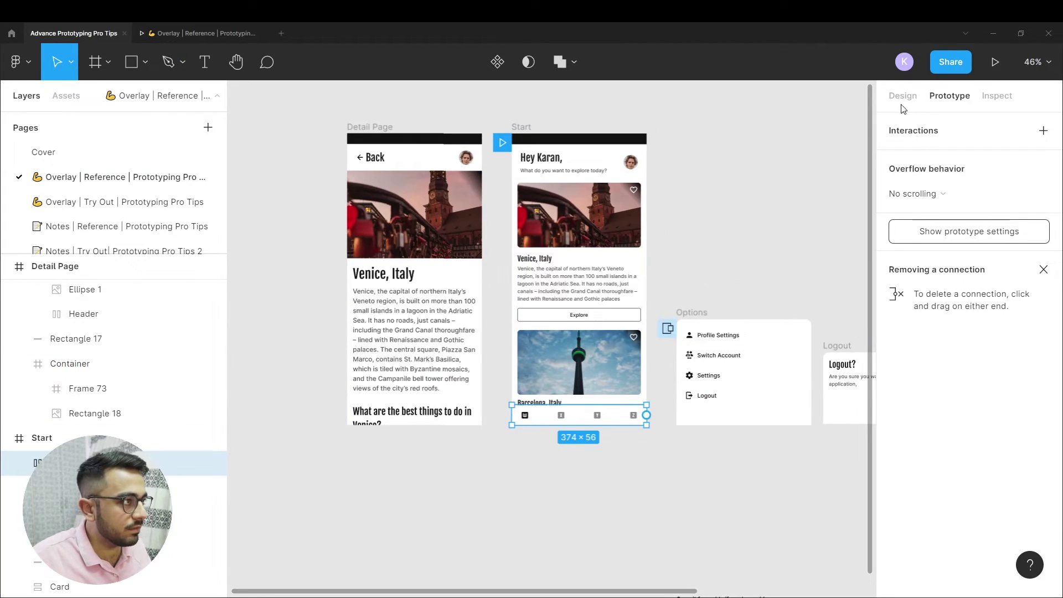
{"action": "left_click", "coordinate": [902, 96]}
{"action": "left_click", "coordinate": [933, 451]}
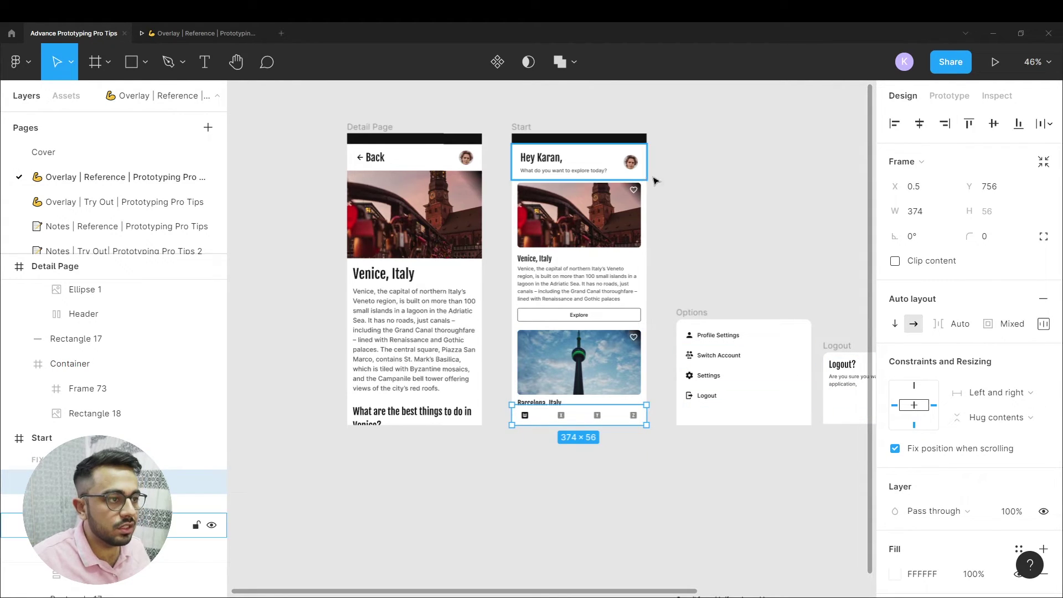
{"action": "scroll", "coordinate": [620, 185], "scroll_direction": "right", "scroll_amount": 3}
{"action": "left_click", "coordinate": [188, 36]}
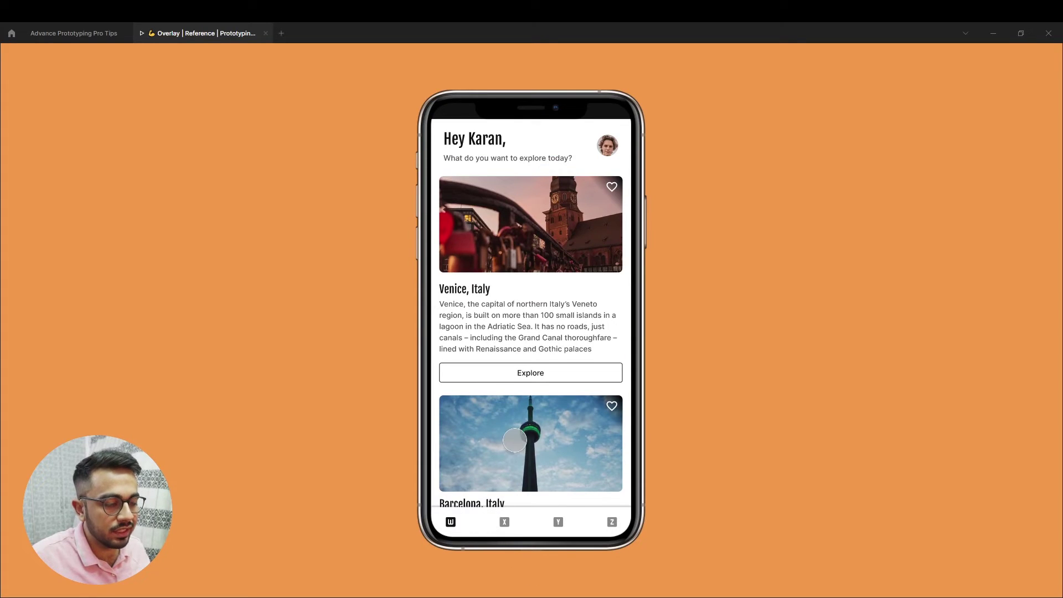
{"action": "left_click", "coordinate": [553, 372]}
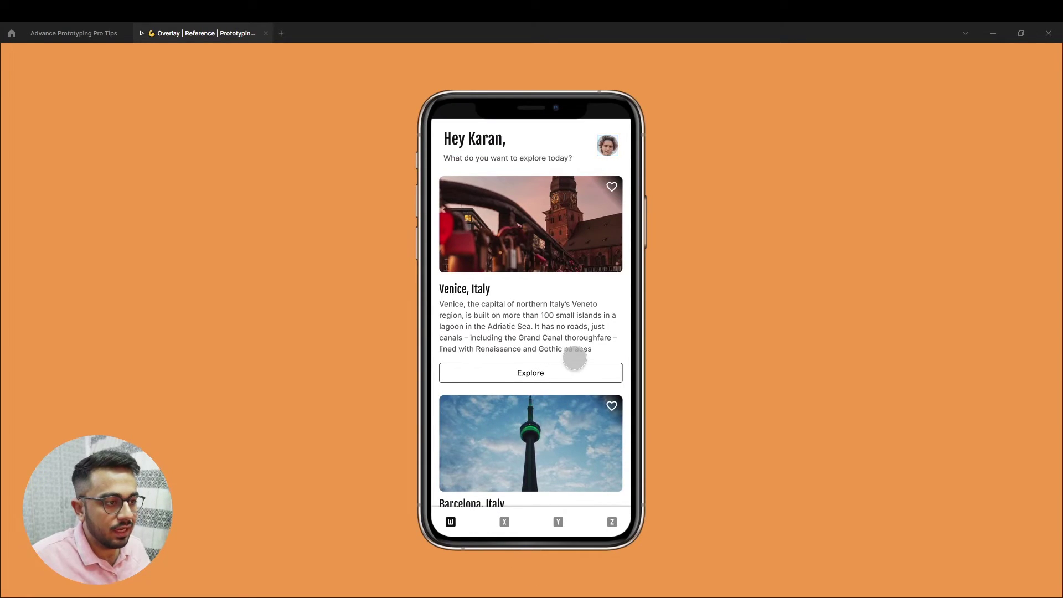
{"action": "left_click", "coordinate": [106, 38]}
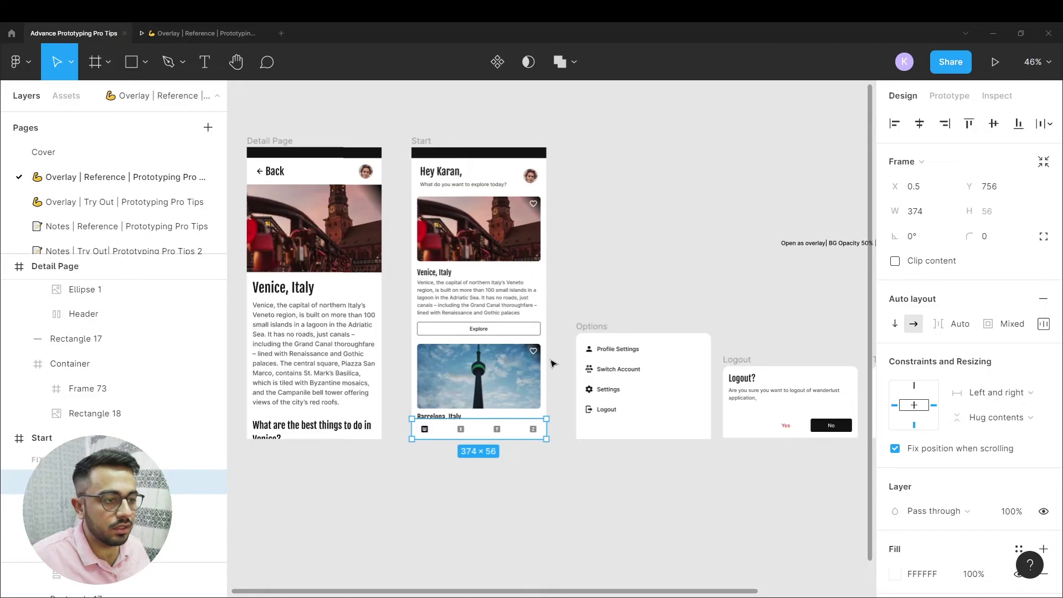
Step: Link the Explore button on the Start screen to the Detail Page on tap, and preview it
{"action": "left_click", "coordinate": [478, 328]}
{"action": "left_click", "coordinate": [948, 96]}
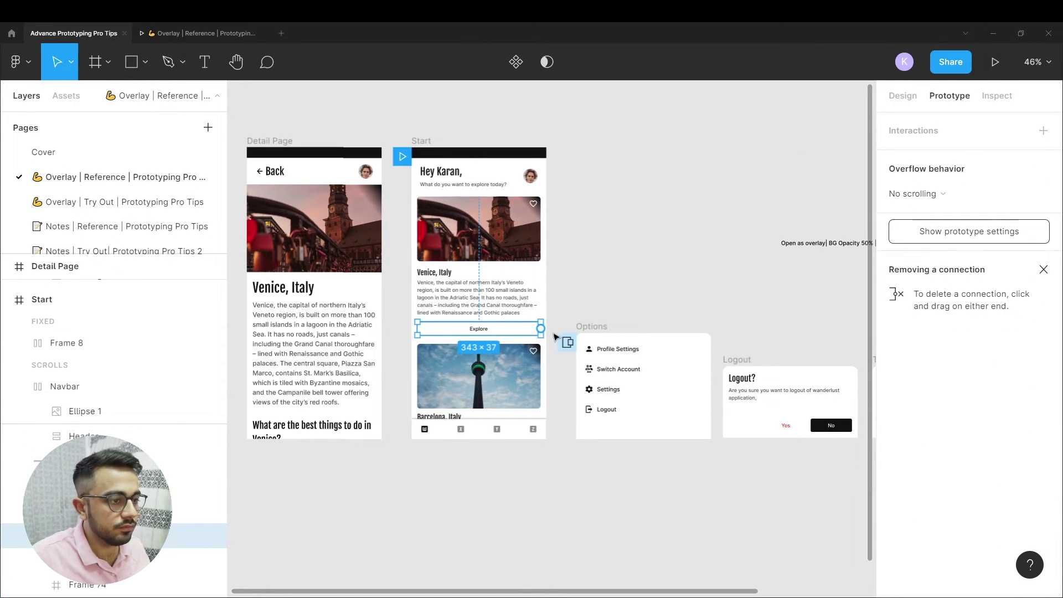
{"action": "left_click_drag", "start_coordinate": [541, 328], "coordinate": [310, 288]}
{"action": "left_click", "coordinate": [199, 33]}
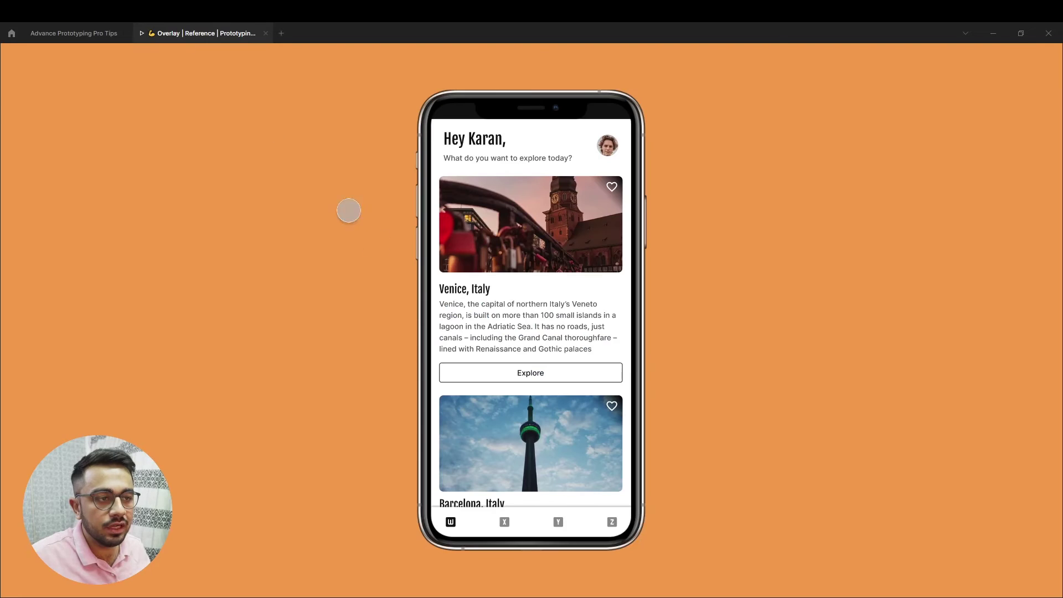
{"action": "left_click", "coordinate": [481, 373]}
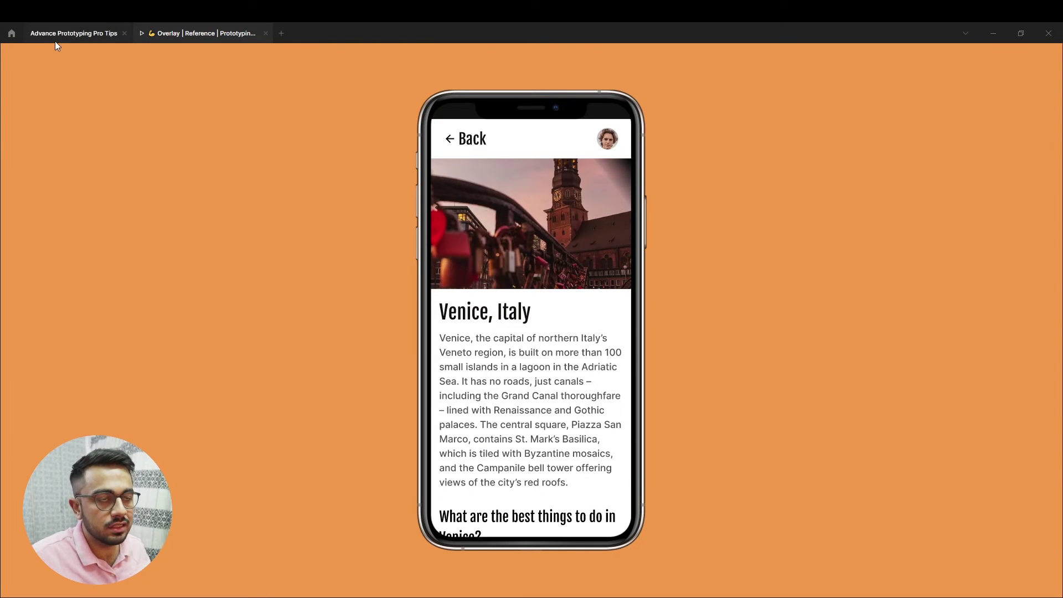
{"action": "left_click", "coordinate": [54, 41]}
Step: Set the Explore interaction's animation to Instant
{"action": "left_click", "coordinate": [751, 280]}
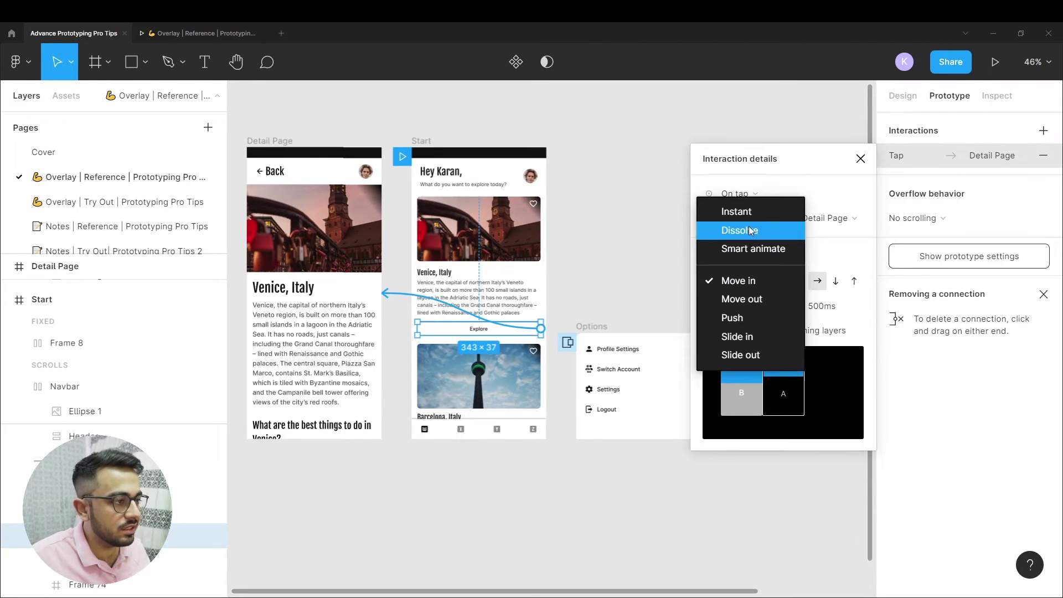
{"action": "left_click", "coordinate": [736, 210]}
{"action": "left_click", "coordinate": [380, 119]}
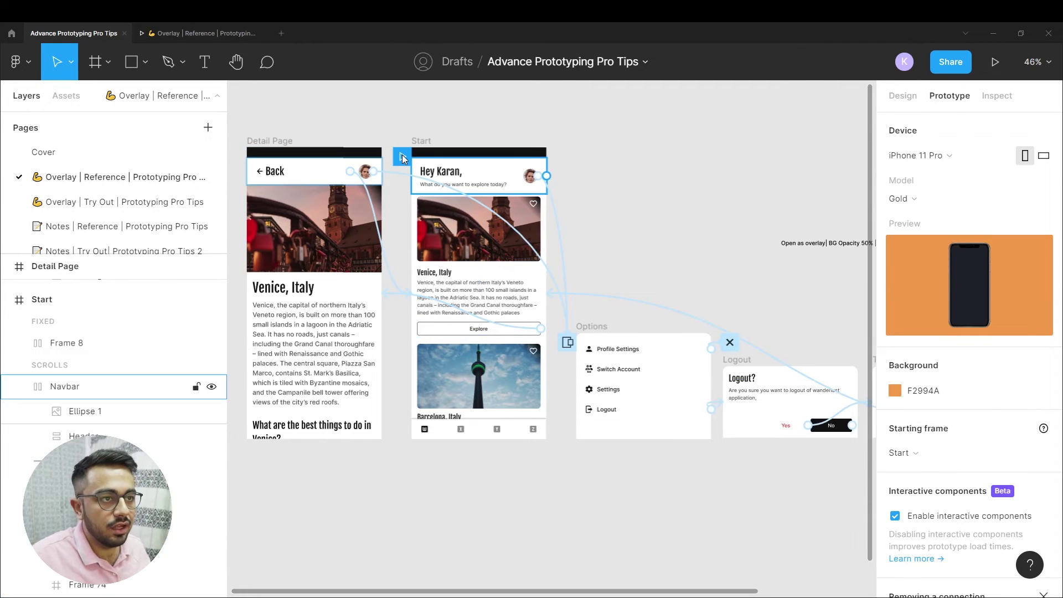
{"action": "scroll", "coordinate": [640, 280], "scroll_direction": "right", "scroll_amount": 3}
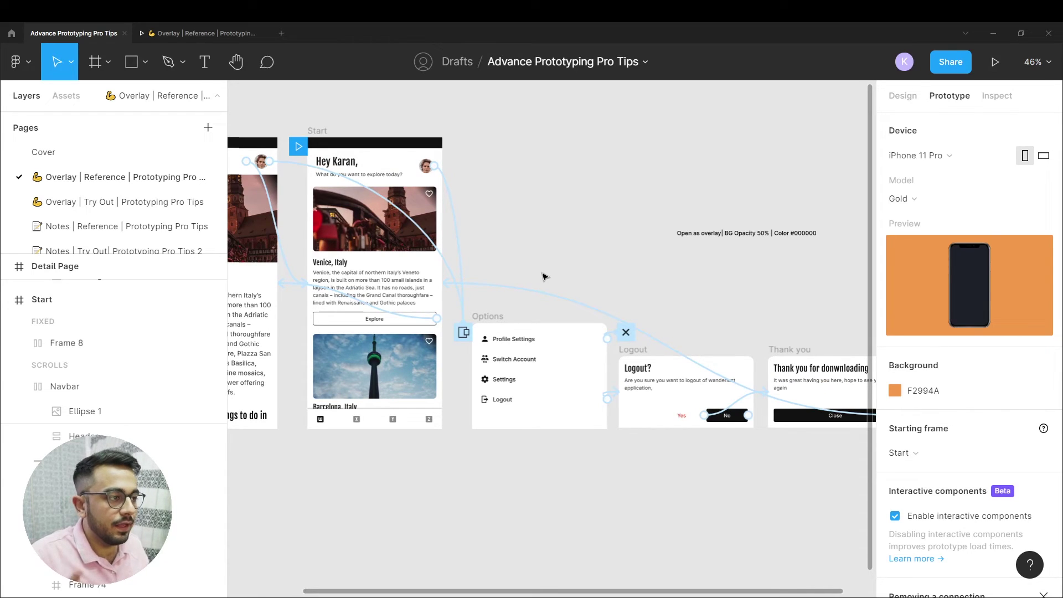
Step: Place the 'Open as overlay| BG Opacity 50% | Color #000000' note above the Options frame, left-aligned
{"action": "left_click_drag", "start_coordinate": [717, 232], "coordinate": [510, 313]}
{"action": "scroll", "coordinate": [505, 322], "scroll_direction": "up", "scroll_amount": 5}
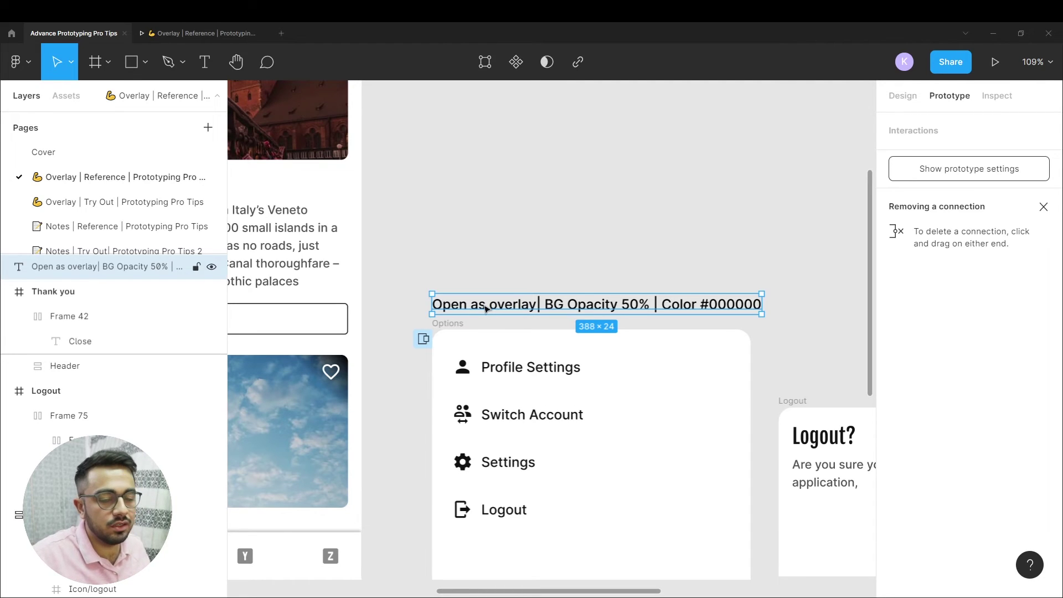
{"action": "left_click", "coordinate": [467, 282]}
{"action": "left_click", "coordinate": [474, 306]}
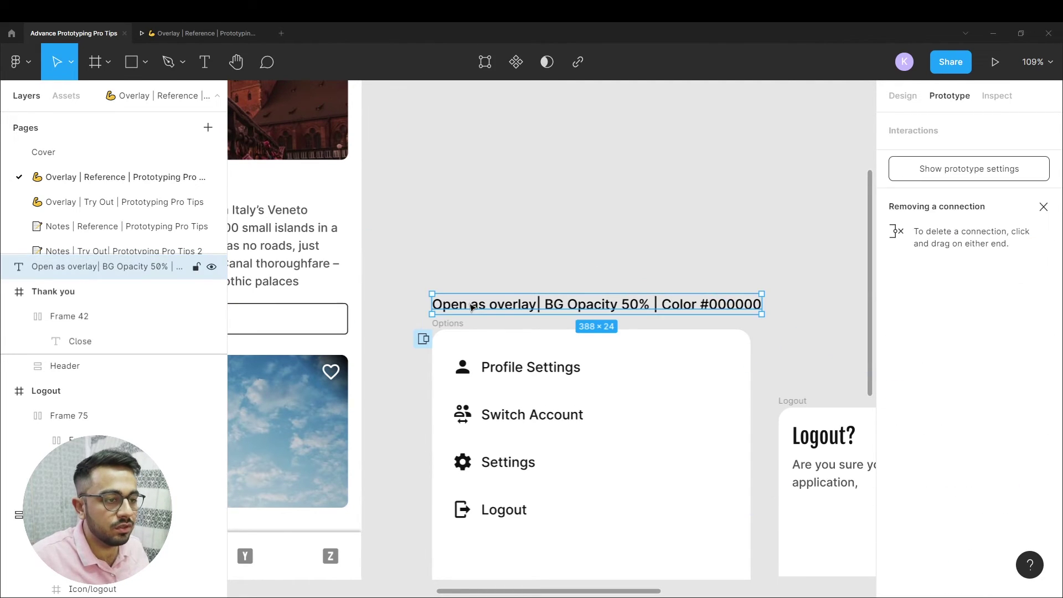
{"action": "double_click", "coordinate": [554, 305]}
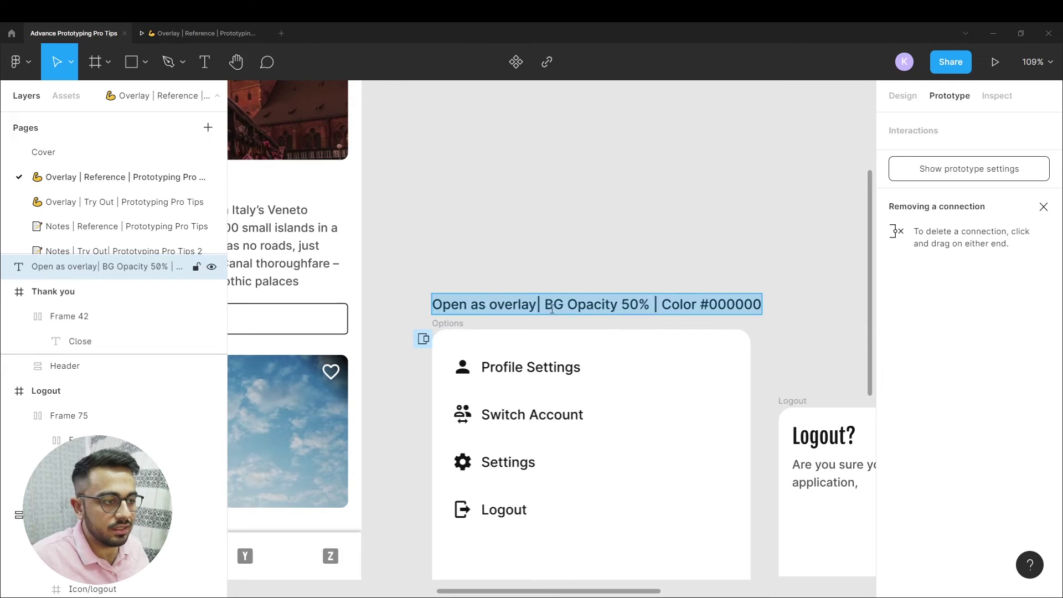
{"action": "left_click", "coordinate": [553, 305]}
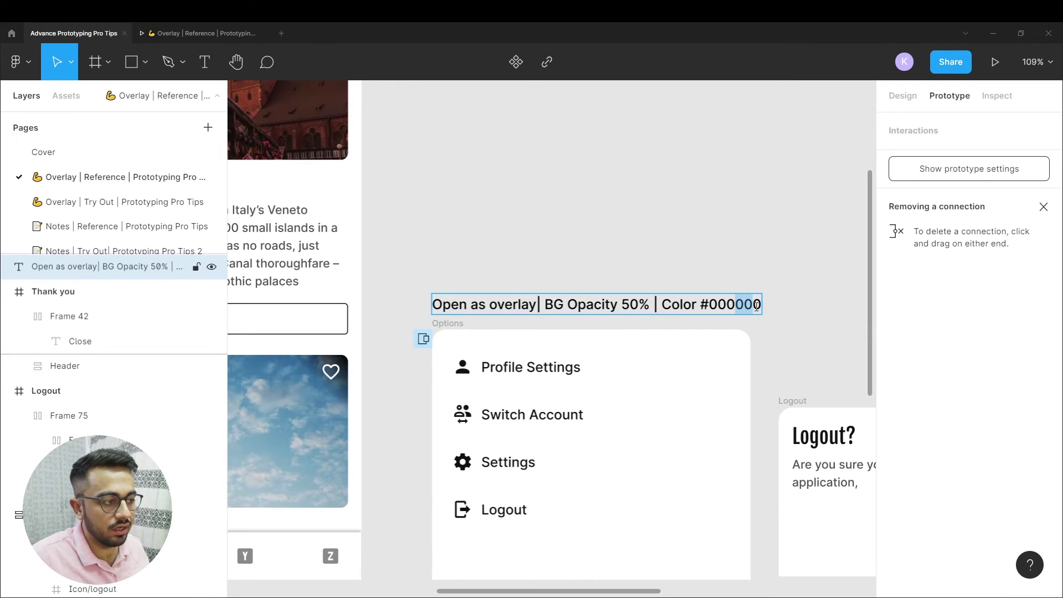
{"action": "key", "text": "Escape"}
{"action": "left_click", "coordinate": [693, 260]}
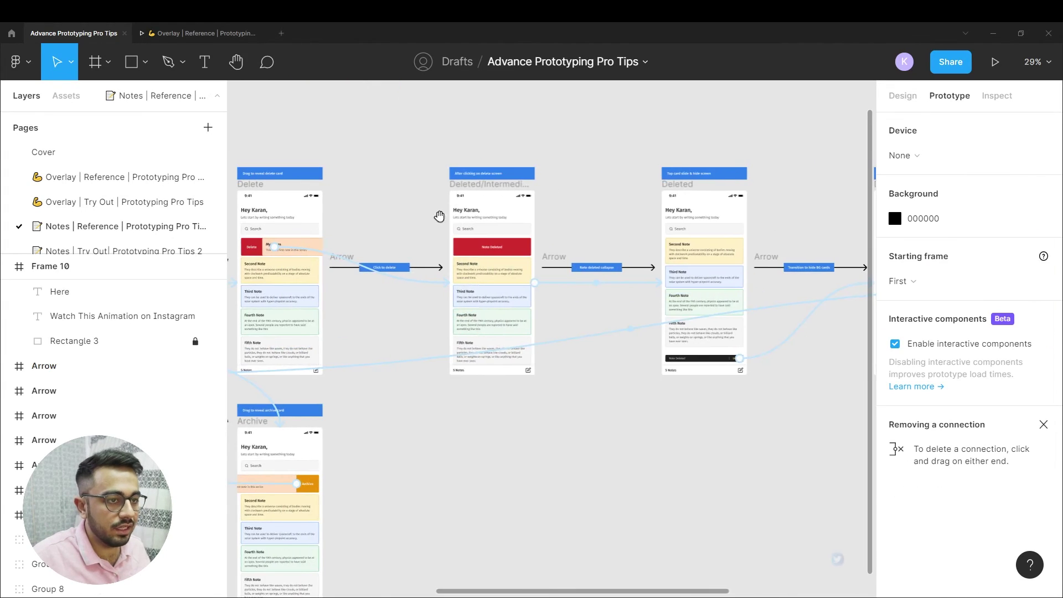
Step: Pan across the Notes | Reference flow, selecting the Drag Down label and My Notes card
{"action": "scroll", "coordinate": [475, 249], "scroll_direction": "left", "scroll_amount": 5}
{"action": "scroll", "coordinate": [480, 239], "scroll_direction": "left", "scroll_amount": 7}
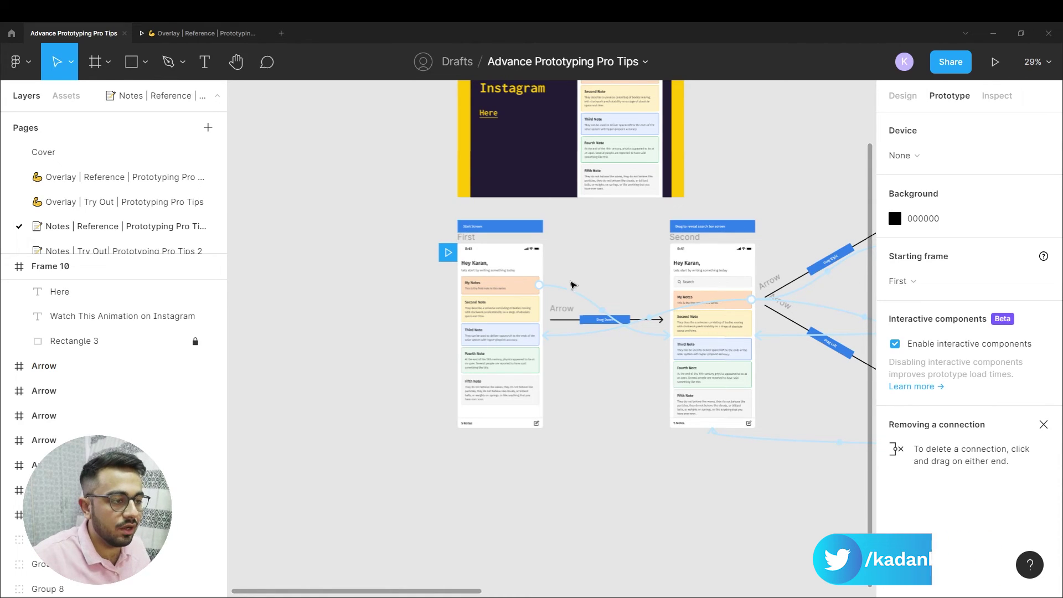
{"action": "left_click", "coordinate": [903, 95]}
{"action": "scroll", "coordinate": [614, 330], "scroll_direction": "up", "scroll_amount": 3}
{"action": "scroll", "coordinate": [542, 318], "scroll_direction": "right", "scroll_amount": 3}
{"action": "left_click", "coordinate": [472, 306]}
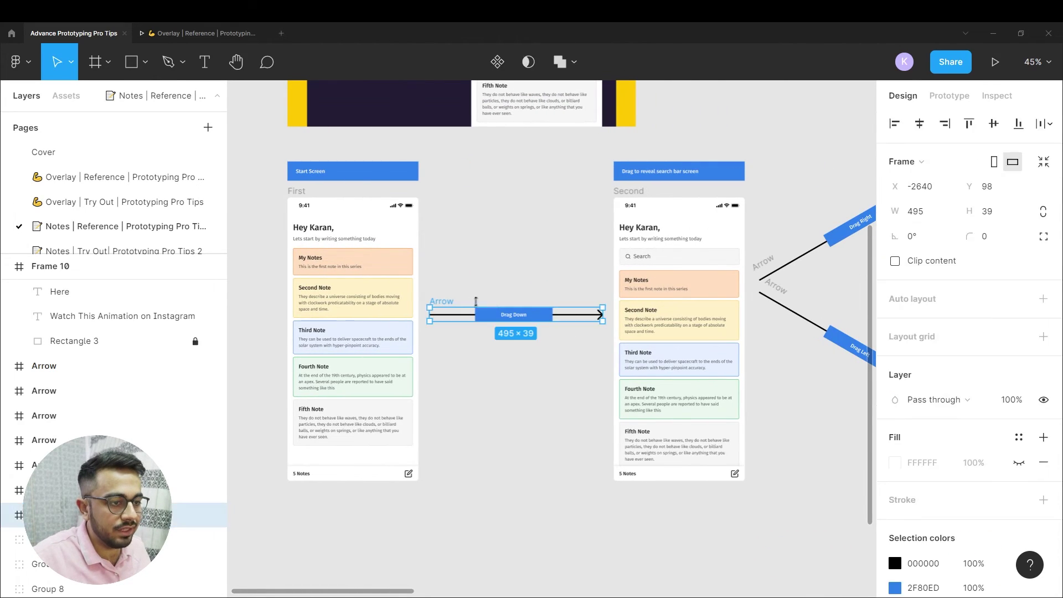
{"action": "scroll", "coordinate": [520, 277], "scroll_direction": "right", "scroll_amount": 5}
{"action": "scroll", "coordinate": [539, 270], "scroll_direction": "down", "scroll_amount": 3}
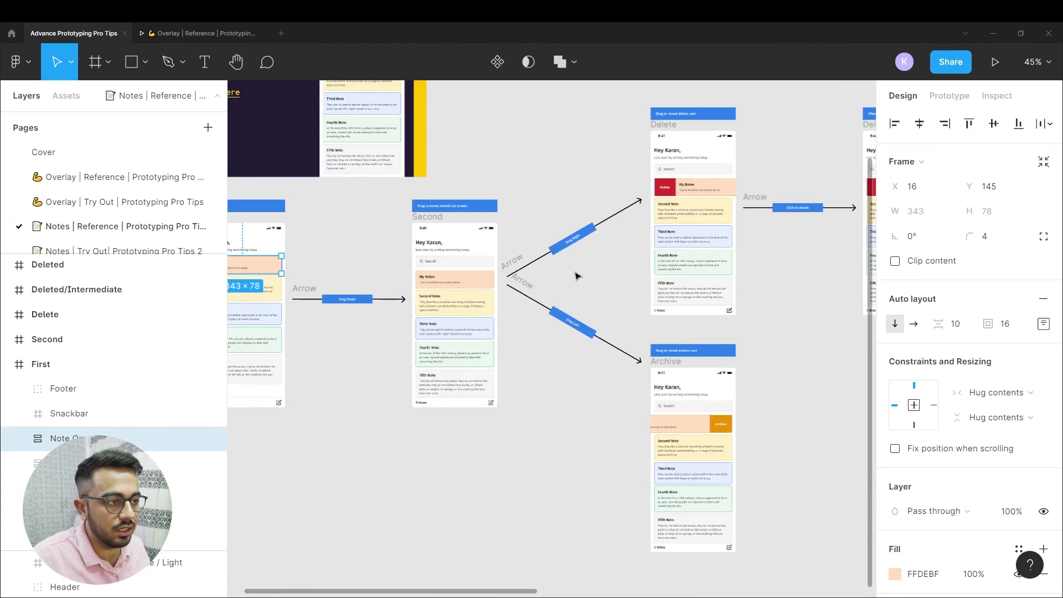
{"action": "scroll", "coordinate": [498, 280], "scroll_direction": "right", "scroll_amount": 3}
{"action": "scroll", "coordinate": [539, 245], "scroll_direction": "right", "scroll_amount": 2}
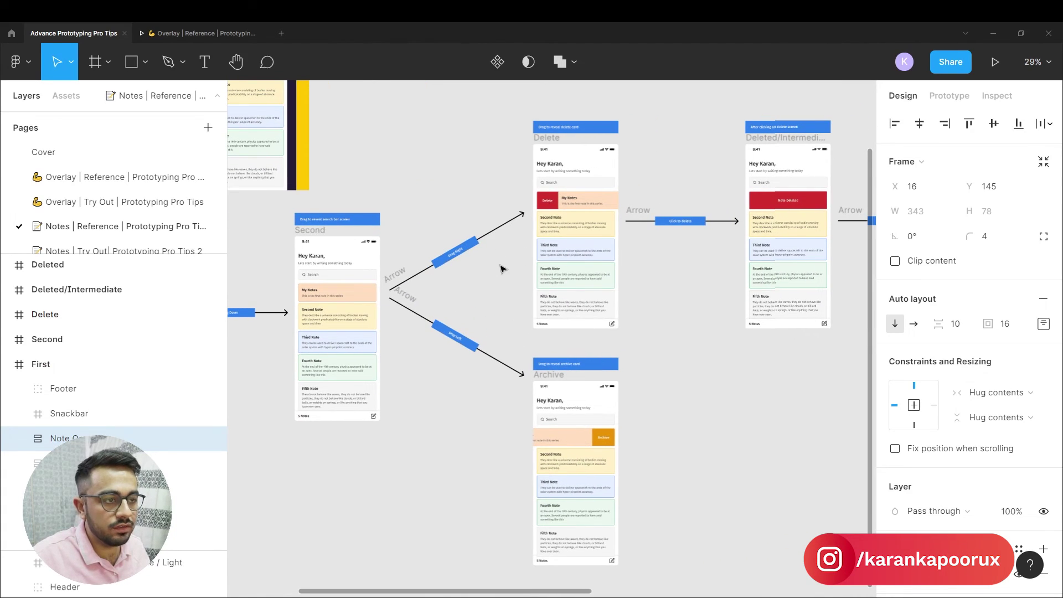